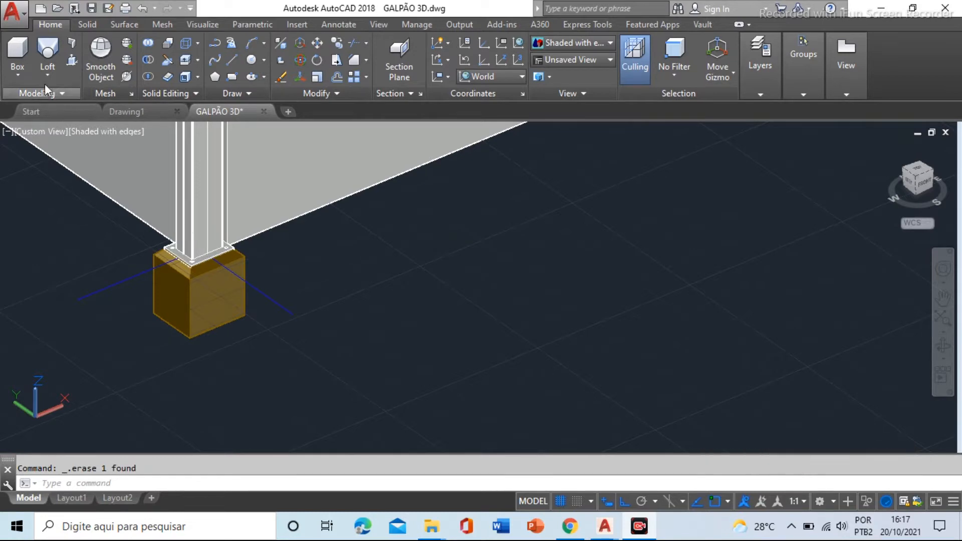
pyautogui.click(49, 77)
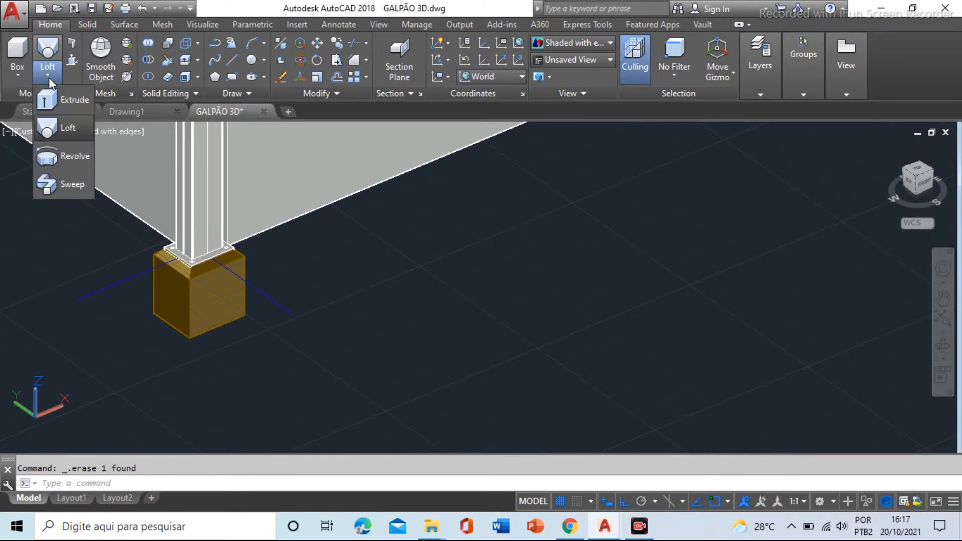
pyautogui.click(399, 251)
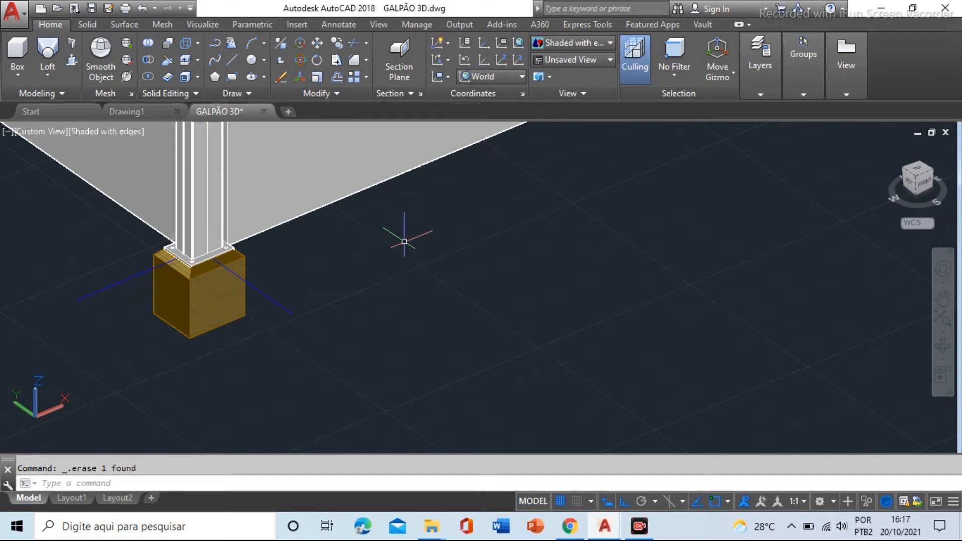
# - Copy the footing block under the column to an empty area beside it
pyautogui.write('co')
pyautogui.press('Return')
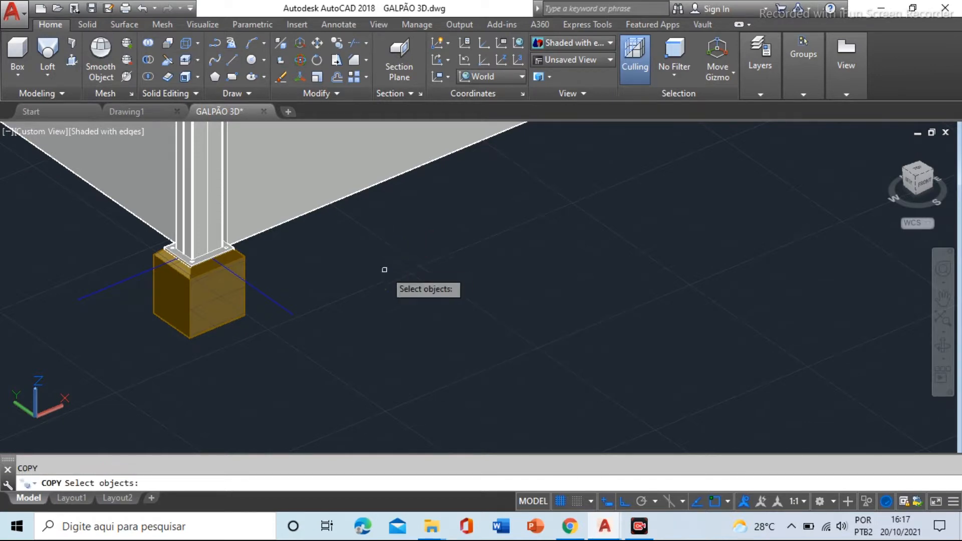
pyautogui.click(221, 288)
pyautogui.press('Return')
pyautogui.click(285, 241)
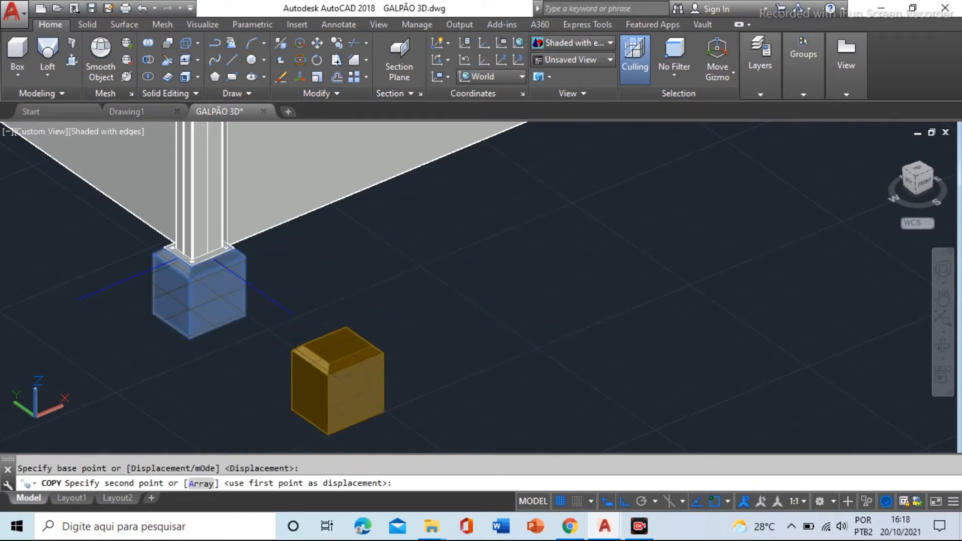
pyautogui.click(498, 304)
pyautogui.press('Escape')
# - Try to draw a rectangle over the top face of the copied footing, and erase it
pyautogui.scroll(-2, 333, 185)
pyautogui.scroll(5, 346, 293)
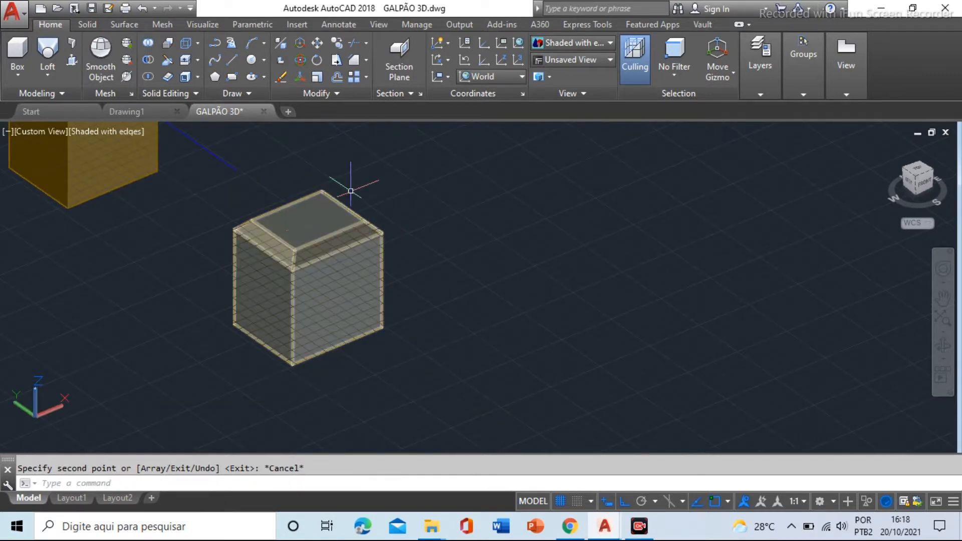
pyautogui.moveTo(209, 112)
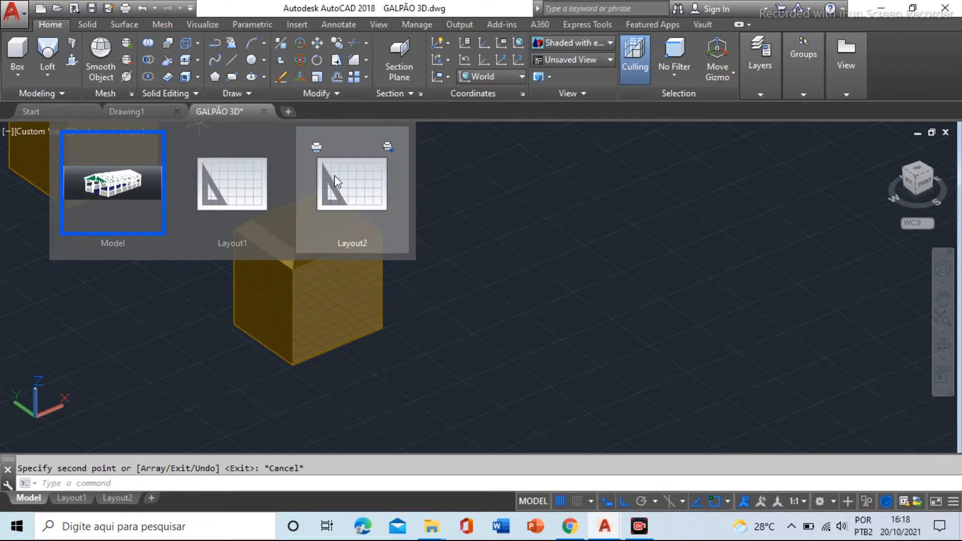
pyautogui.press('Return')
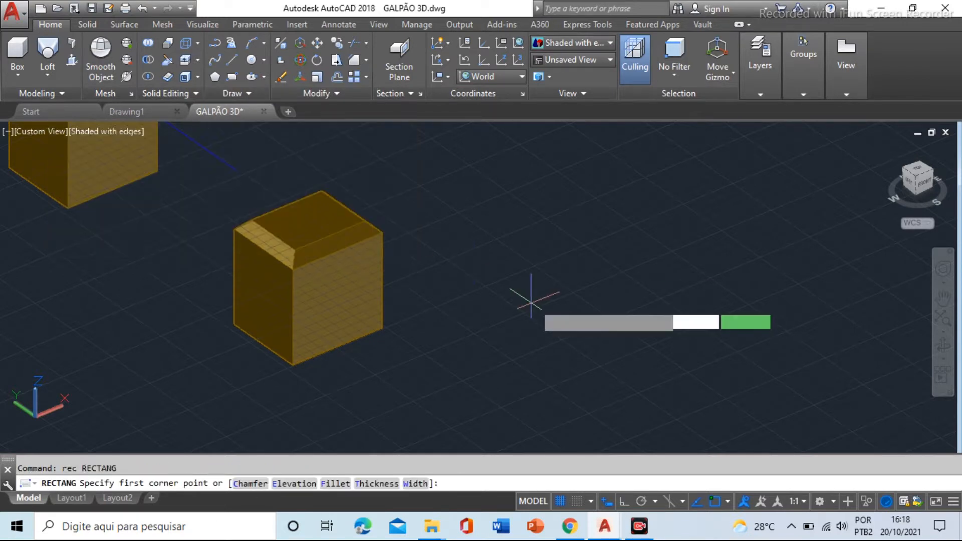
pyautogui.scroll(5, 202, 195)
pyautogui.scroll(3, 203, 195)
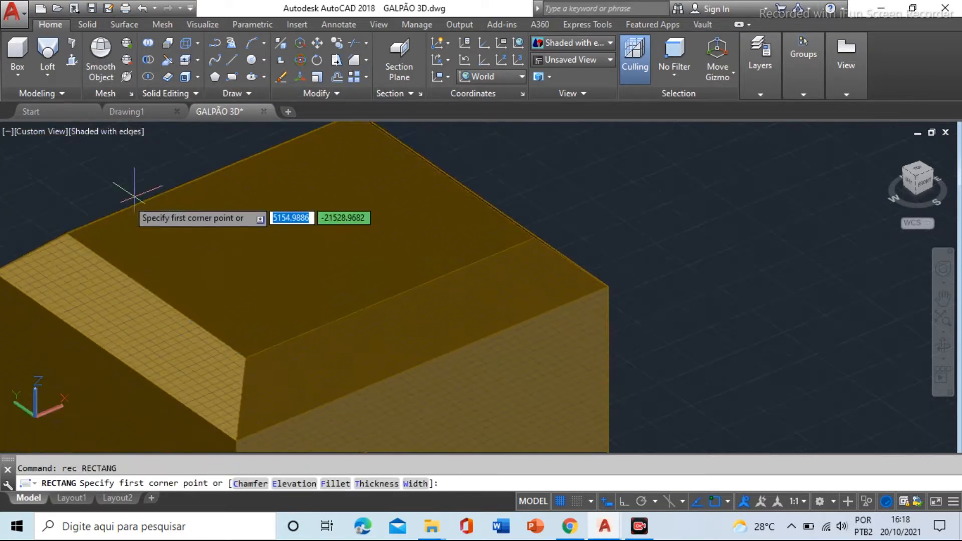
pyautogui.click(67, 233)
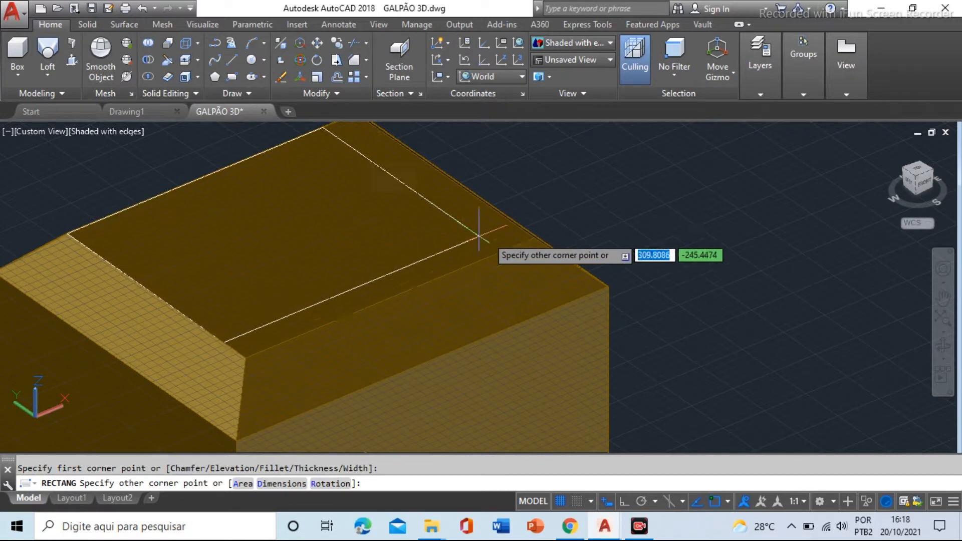
pyautogui.click(541, 240)
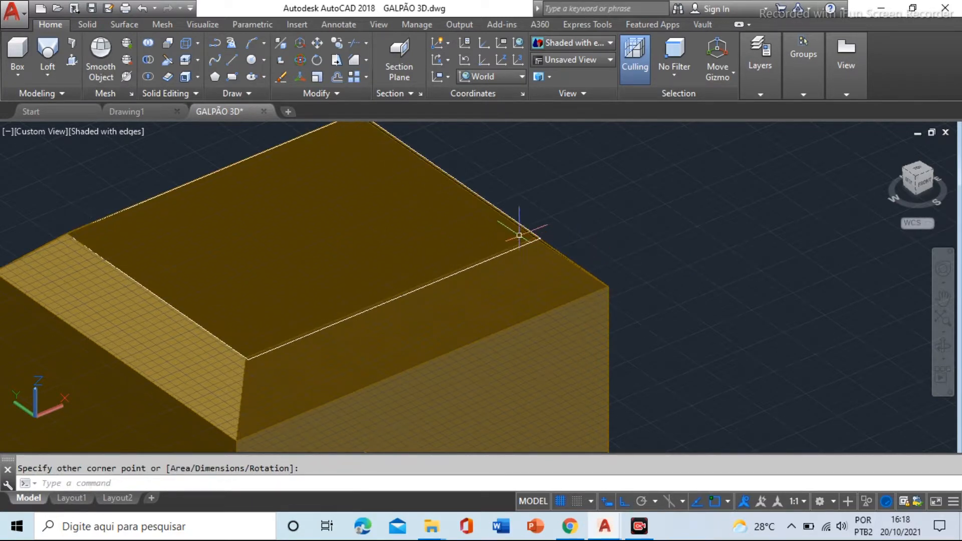
pyautogui.scroll(3, 519, 235)
pyautogui.click(587, 244)
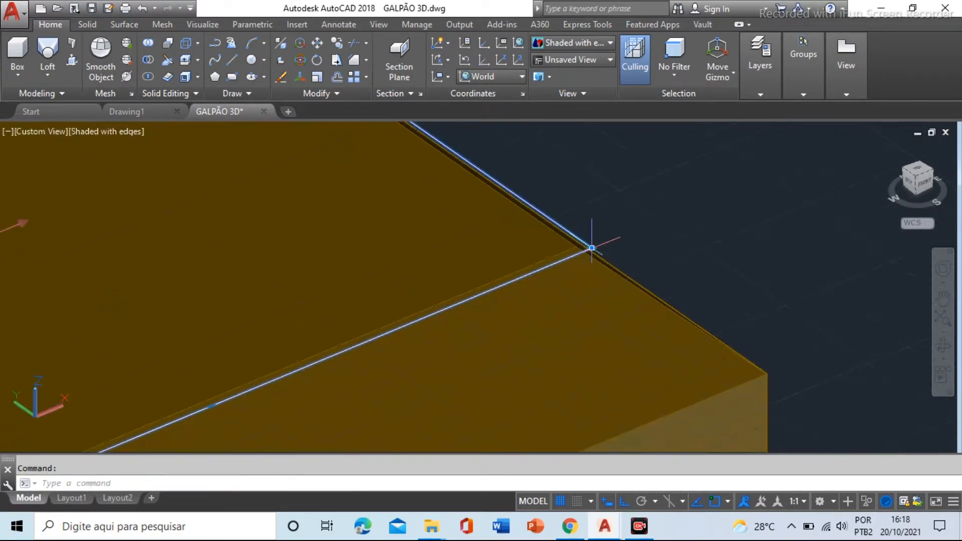
pyautogui.press('Delete')
# - Draw a rectangle between opposite corners of the copied footing's top face
pyautogui.scroll(-3, 591, 248)
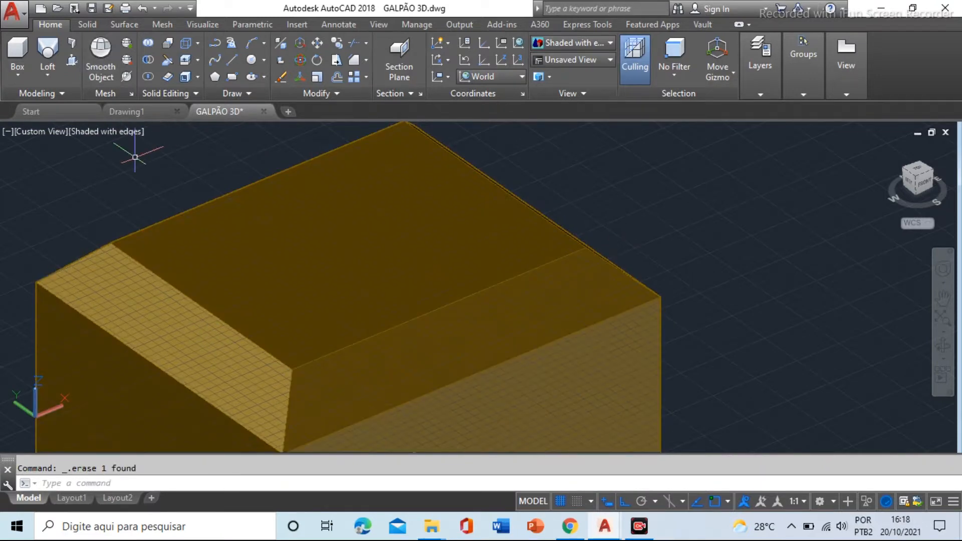
pyautogui.write('rec')
pyautogui.press('Return')
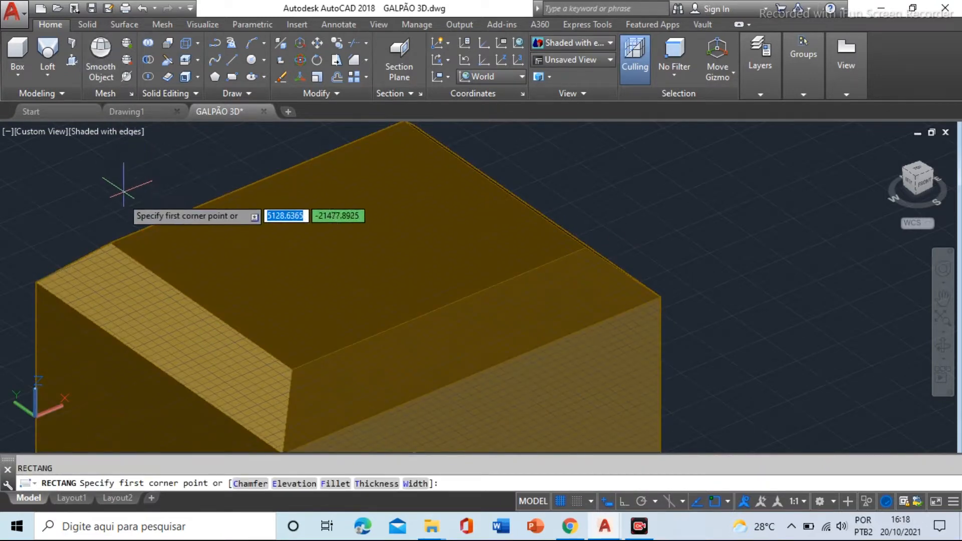
pyautogui.click(112, 244)
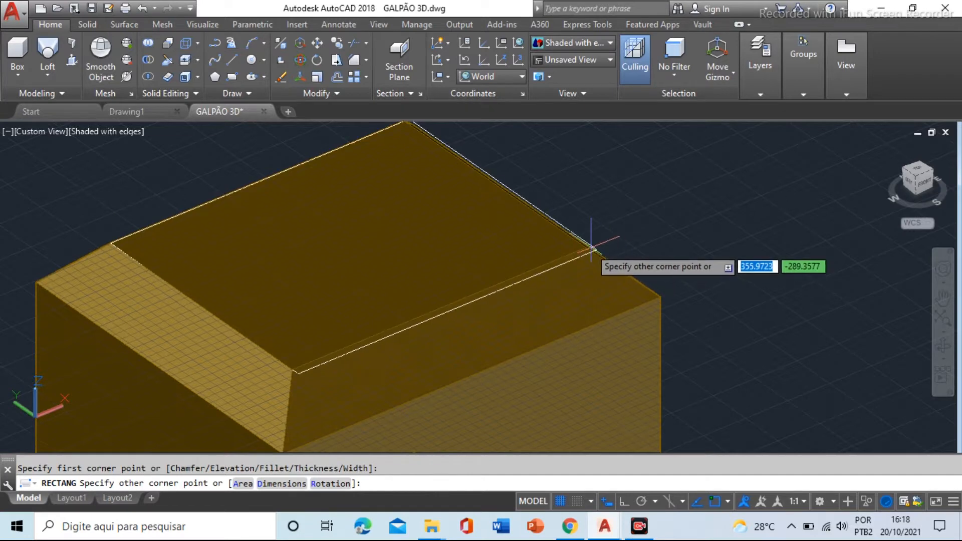
pyautogui.click(585, 250)
# - Draw a second rectangle between opposite corners of the copied footing's bottom face
pyautogui.scroll(-4, 636, 251)
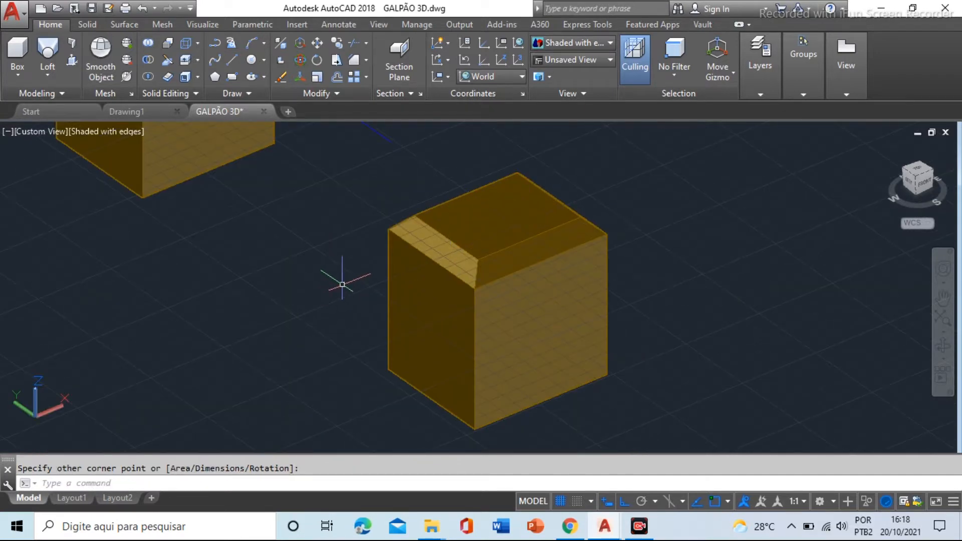
pyautogui.press('Return')
pyautogui.click(388, 369)
pyautogui.click(607, 375)
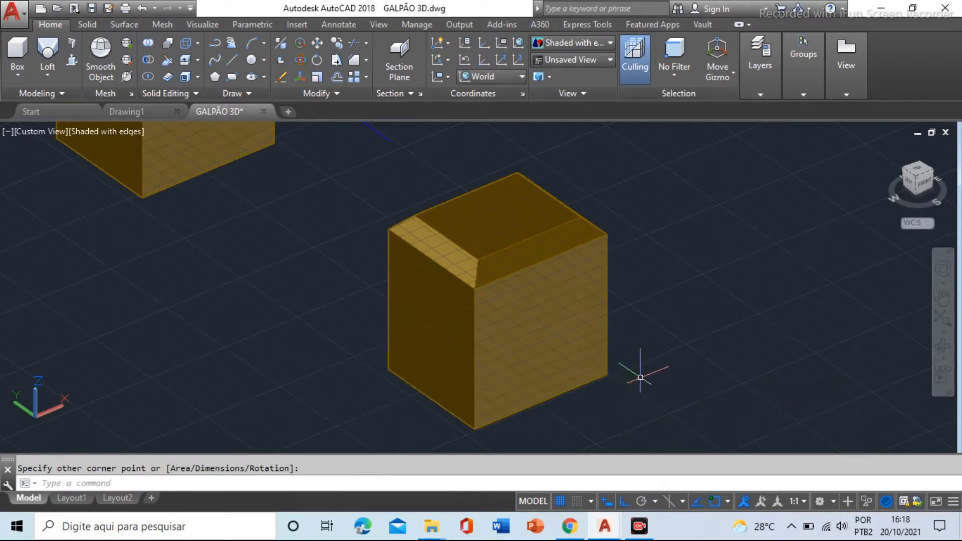
# - Delete the copied footing solid, keeping only the two rectangles
pyautogui.click(580, 308)
pyautogui.click(599, 306)
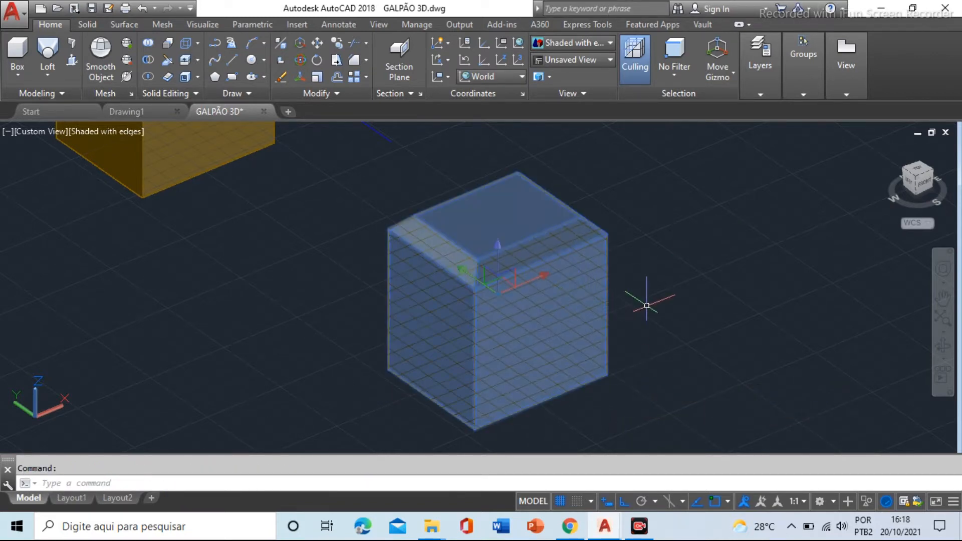
pyautogui.press('Delete')
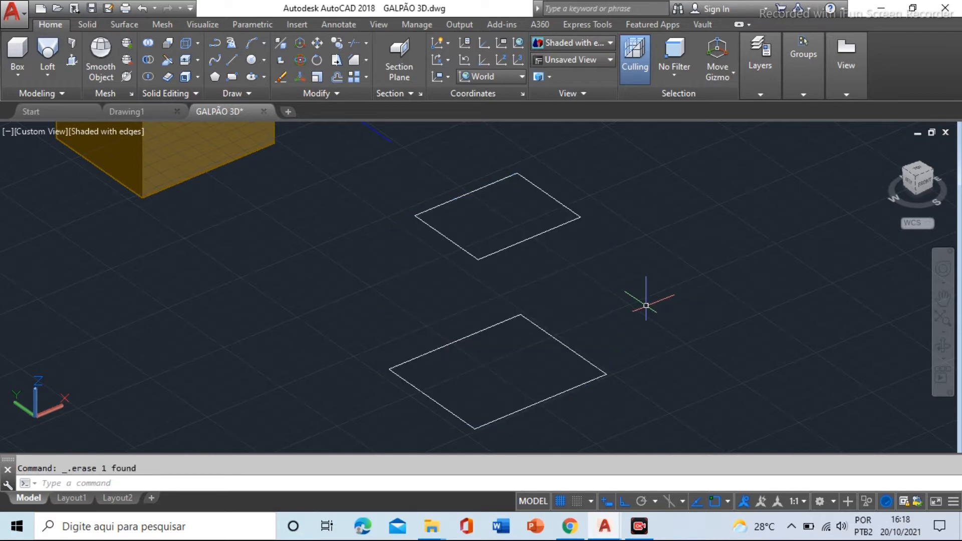
# - Offset the lower rectangle outward by 150 and erase the original inner rectangle
pyautogui.scroll(-2, 492, 307)
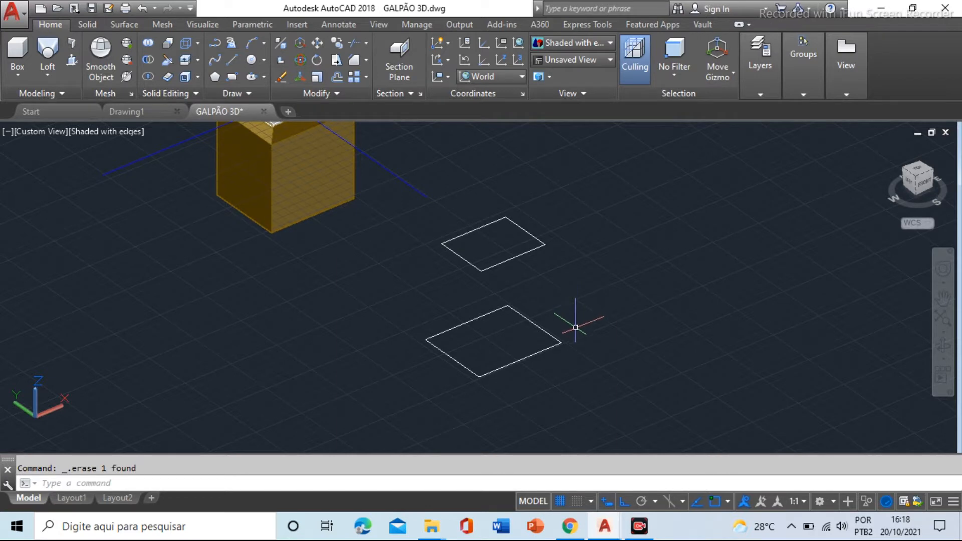
pyautogui.scroll(2, 595, 345)
pyautogui.write('o')
pyautogui.press('Return')
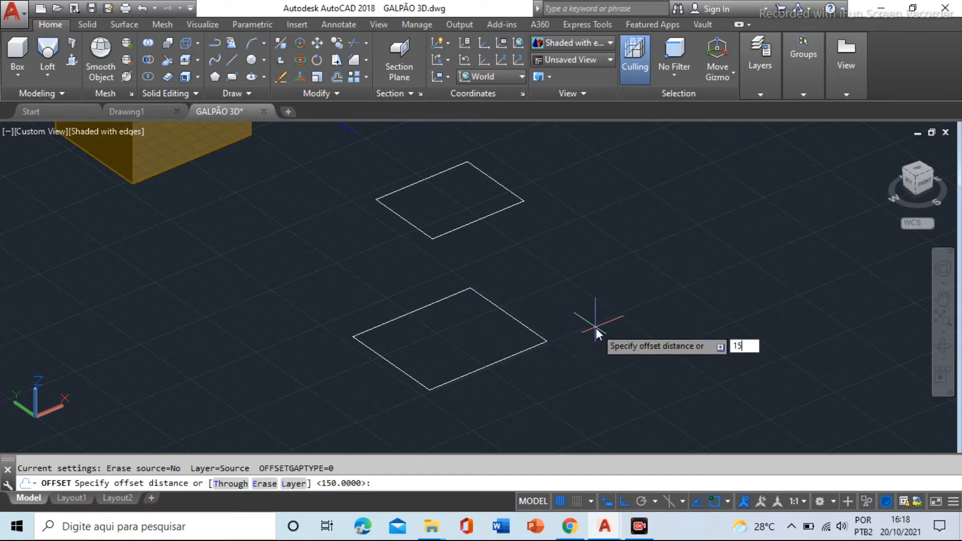
pyautogui.press('Return')
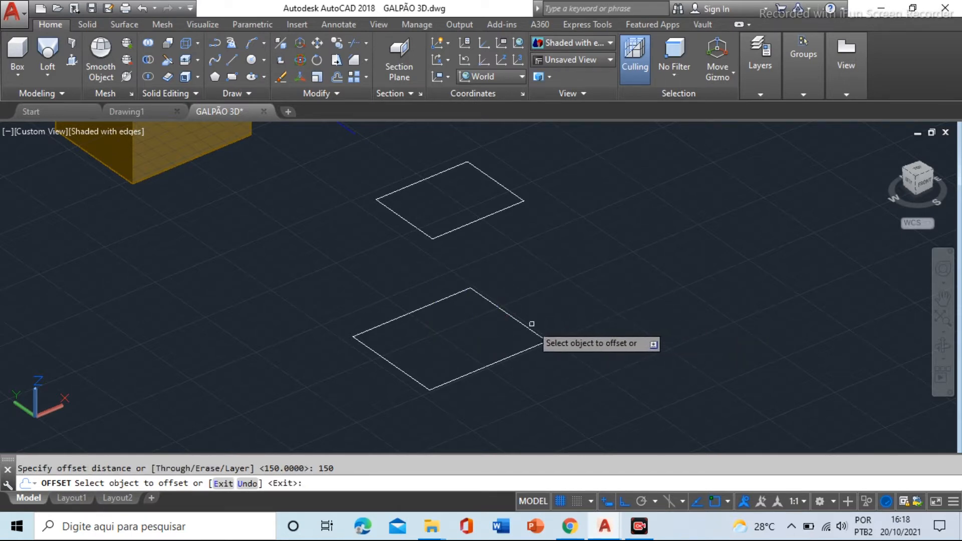
pyautogui.click(522, 324)
pyautogui.click(615, 308)
pyautogui.press('Escape')
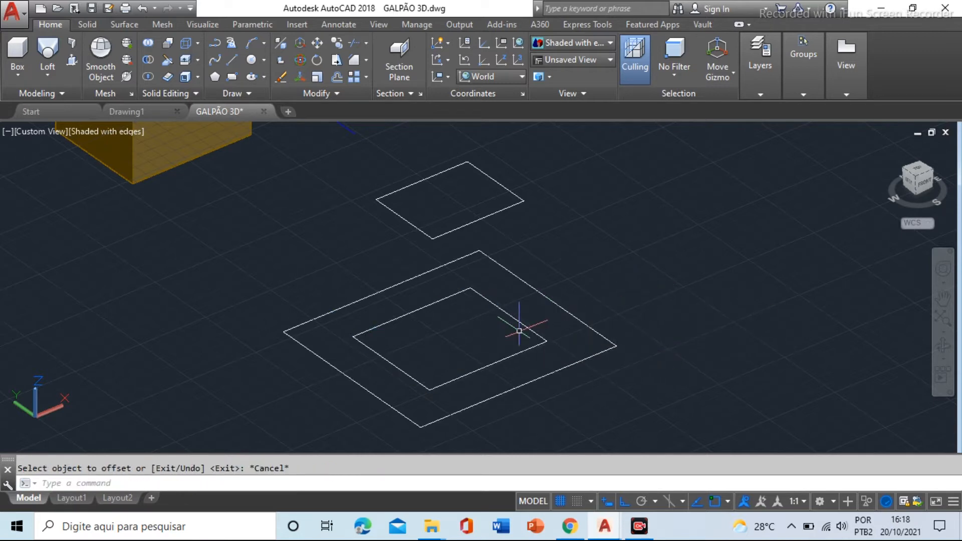
pyautogui.click(516, 314)
pyautogui.press('Delete')
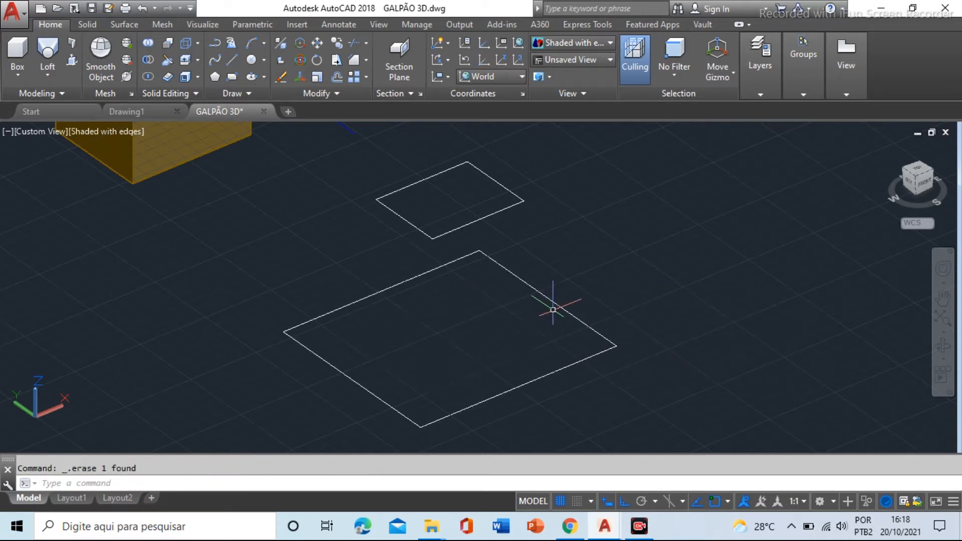
# - Copy the enlarged lower rectangle 150 upward along the Z axis
pyautogui.write('co')
pyautogui.press('Return')
pyautogui.click(604, 281)
pyautogui.click(544, 331)
pyautogui.press('Return')
pyautogui.click(596, 287)
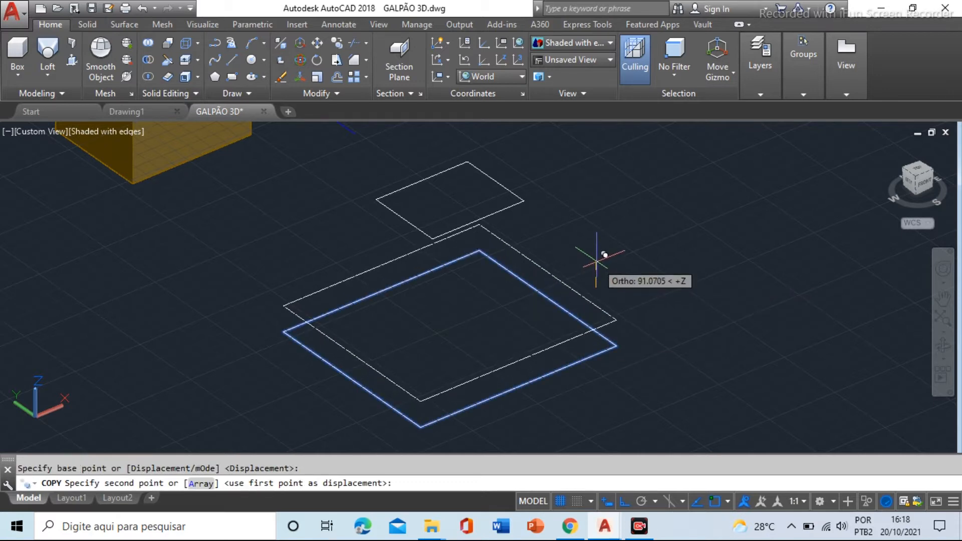
pyautogui.write('15')
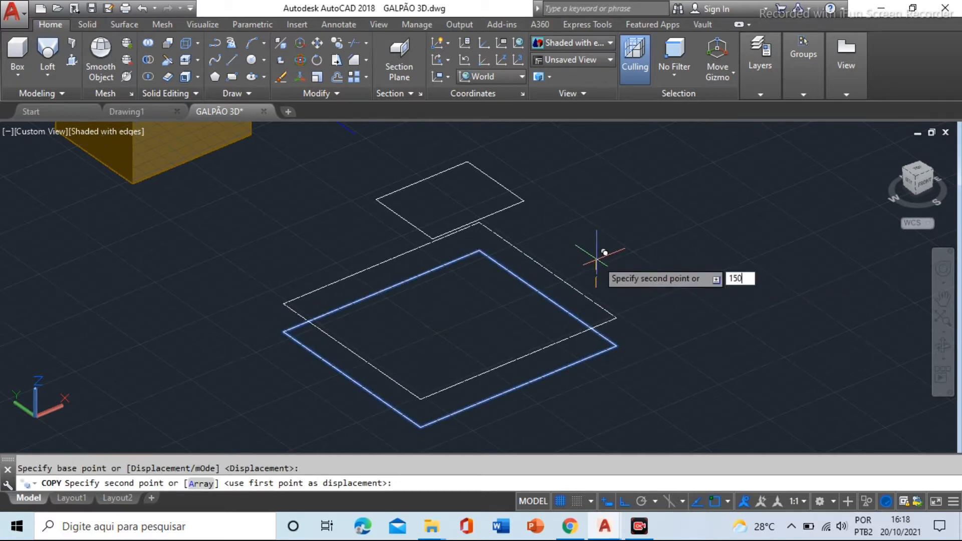
pyautogui.write('0')
pyautogui.press('Return')
pyautogui.press('Escape')
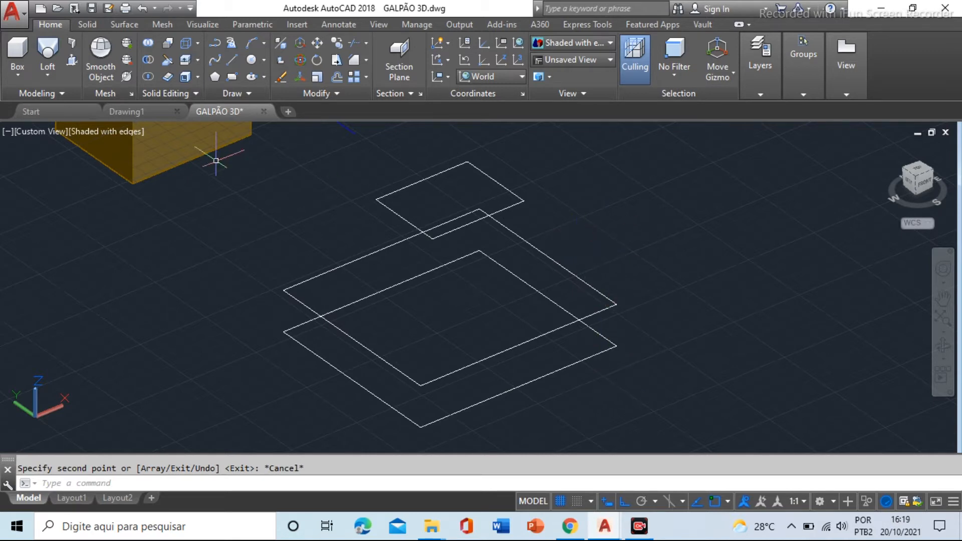
# - Loft a solid through the bottom, raised and top rectangles in that order, using cross sections only
pyautogui.click(201, 143)
pyautogui.click(48, 54)
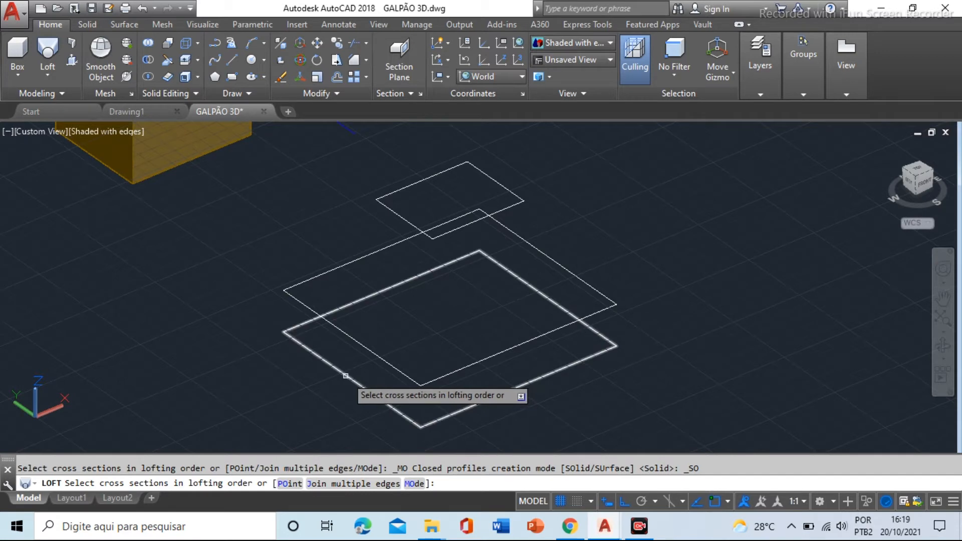
pyautogui.click(347, 376)
pyautogui.click(341, 332)
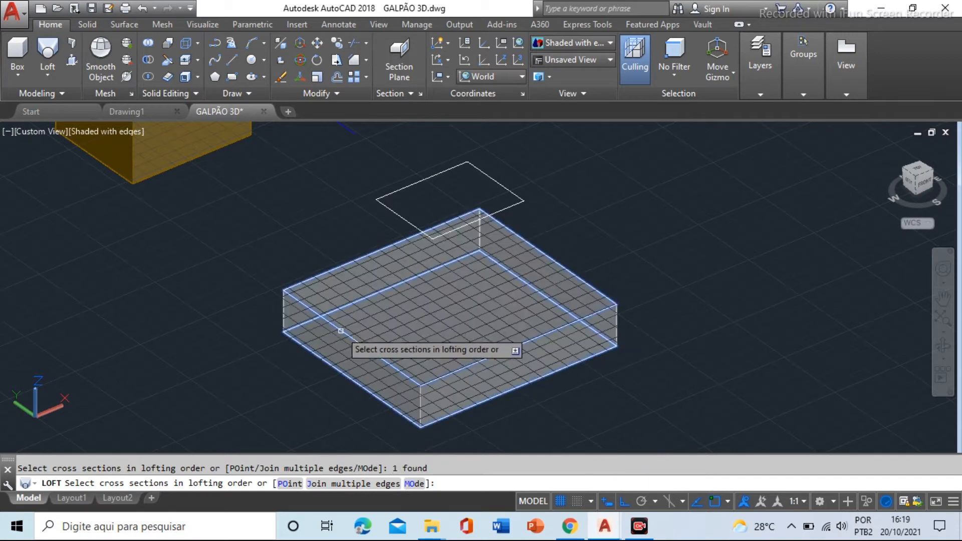
pyautogui.click(398, 216)
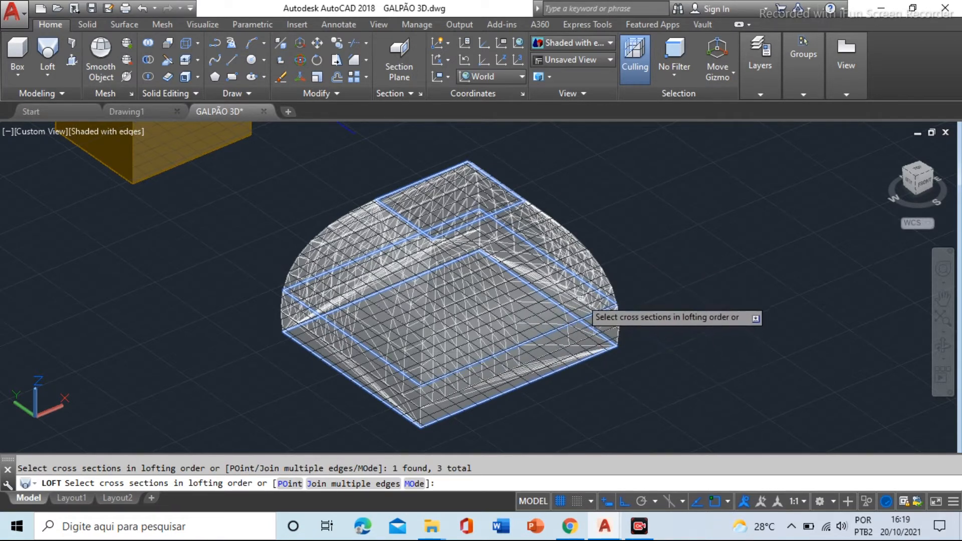
pyautogui.rightClick(578, 179)
pyautogui.click(601, 189)
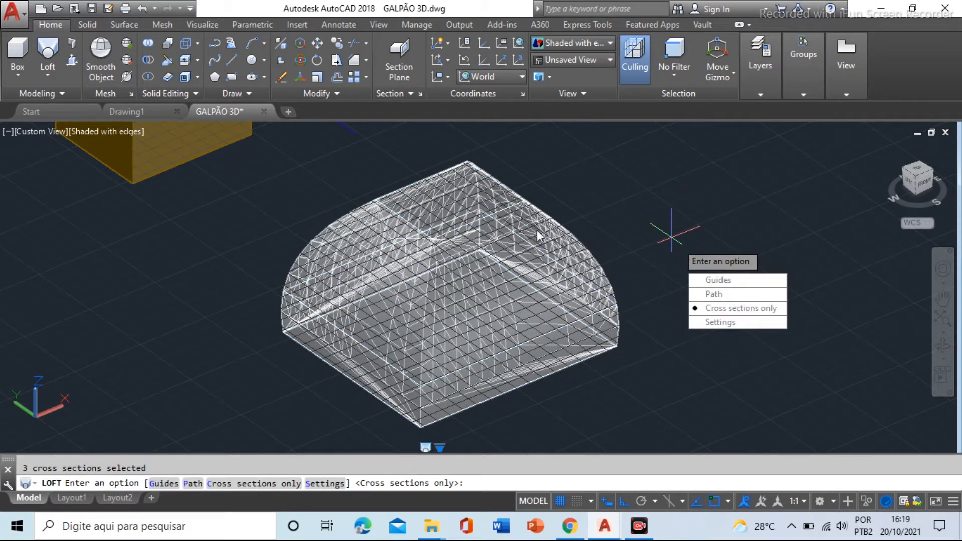
# - Change the viewport's visual style to Shaded
pyautogui.click(121, 132)
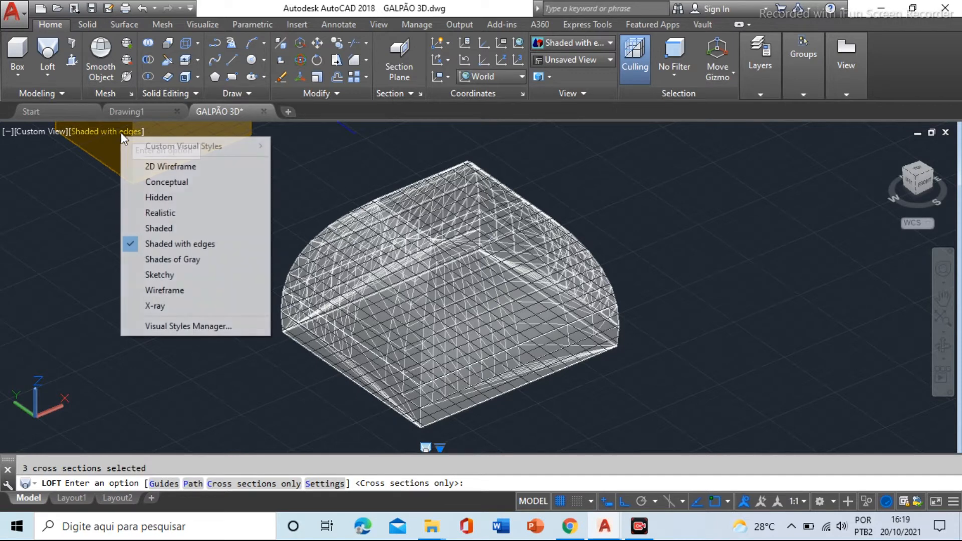
pyautogui.click(158, 227)
pyautogui.scroll(3, 415, 245)
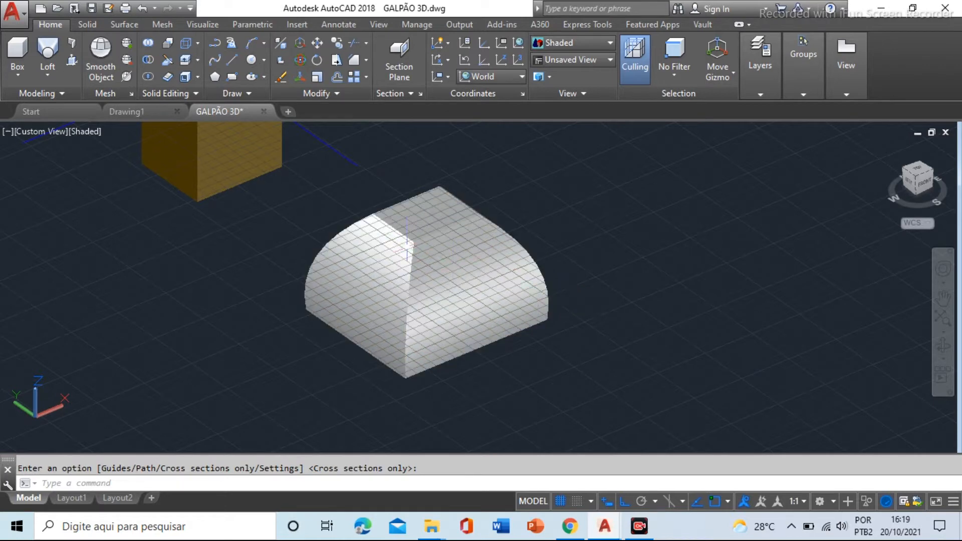
pyautogui.scroll(3, 406, 251)
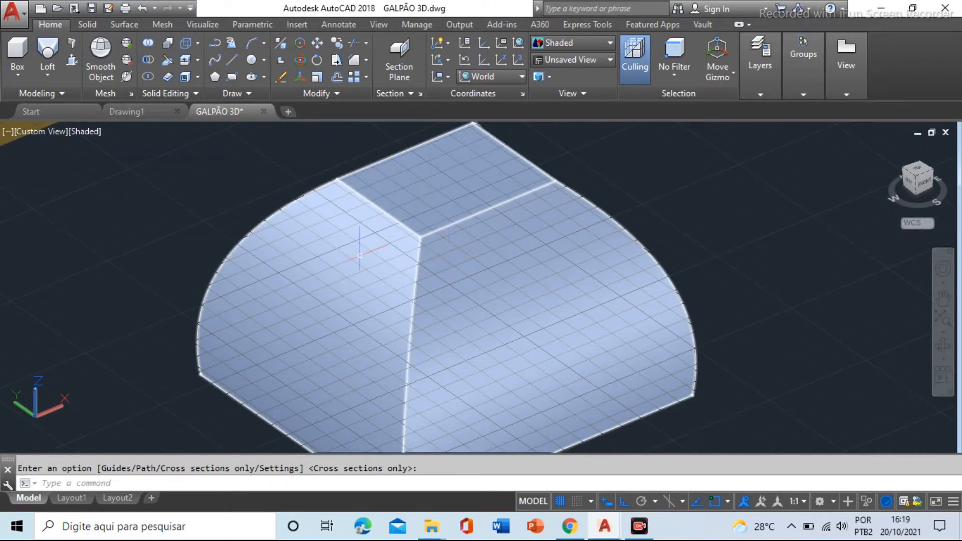
# - Change the lofted footing's surface fit to Ruled so the sides between its cross sections are straight
pyautogui.press('Return')
pyautogui.click(326, 260)
pyautogui.scroll(-6, 351, 255)
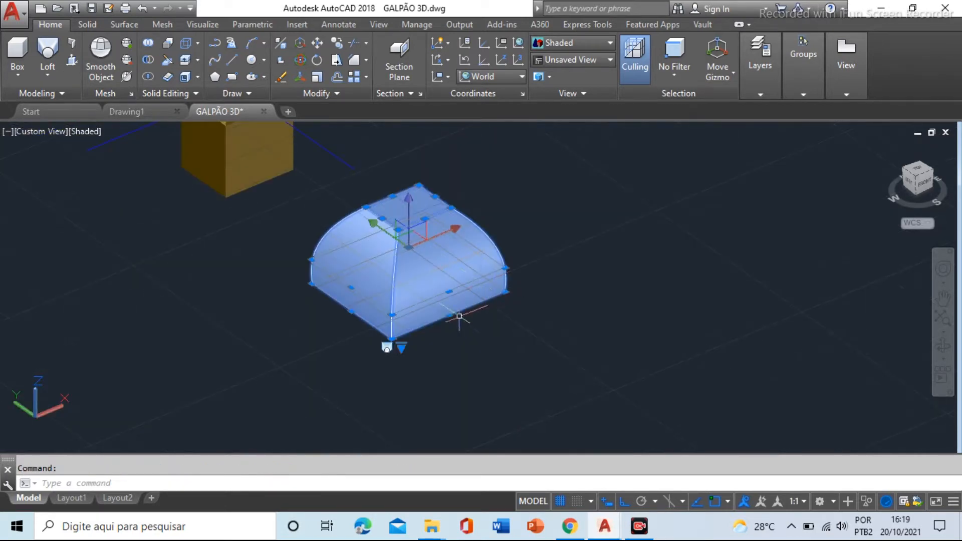
pyautogui.click(401, 347)
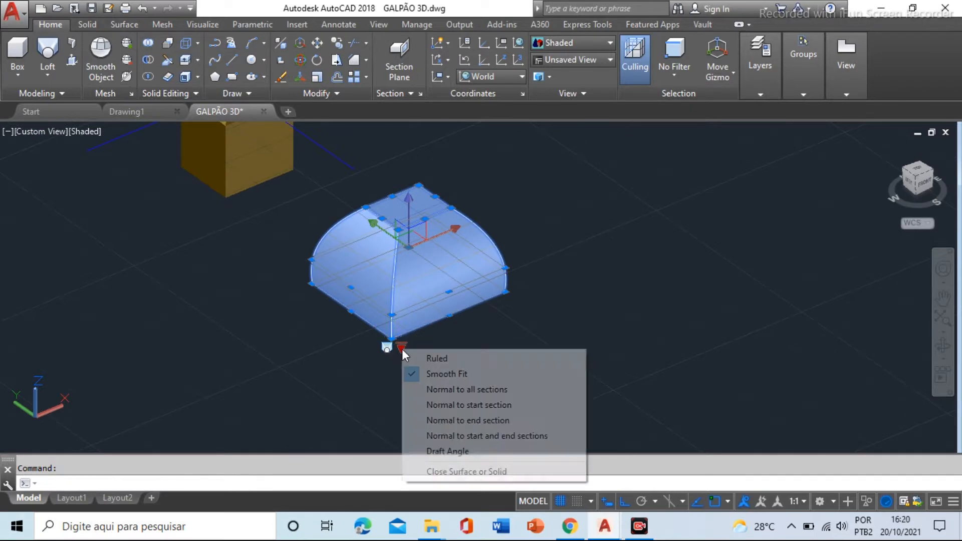
pyautogui.click(440, 361)
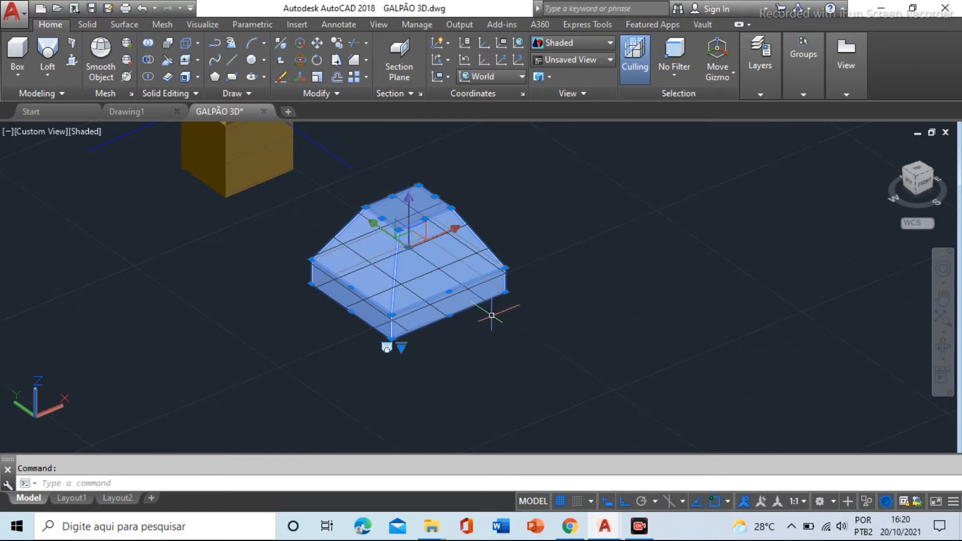
pyautogui.scroll(3, 496, 280)
pyautogui.press('Escape')
pyautogui.scroll(-3, 443, 230)
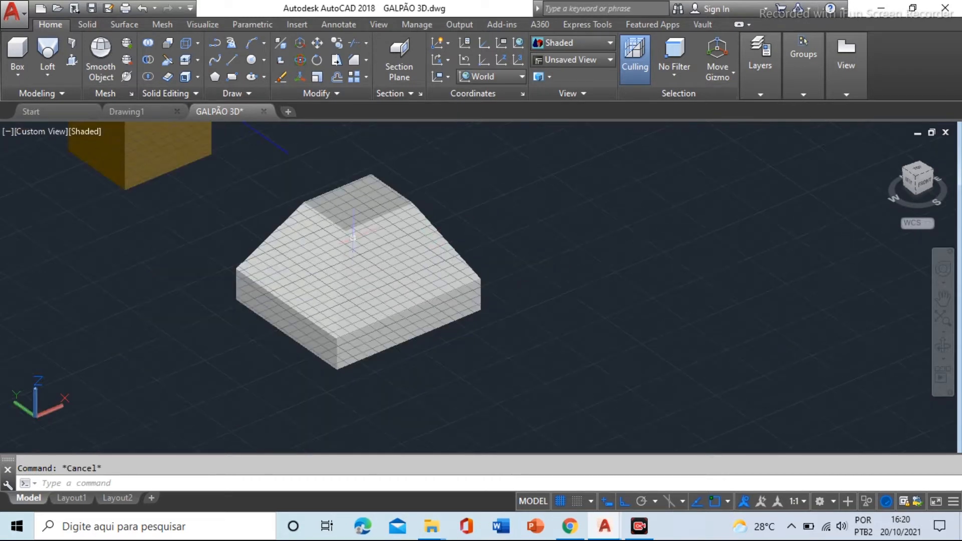
# - Change the viewport's visual style to Shaded with edges
pyautogui.keyDown('shift'); pyautogui.moveTo(343, 242); pyautogui.dragTo(408, 260, button='middle'); pyautogui.keyUp('shift')
pyautogui.scroll(-2, 408, 261)
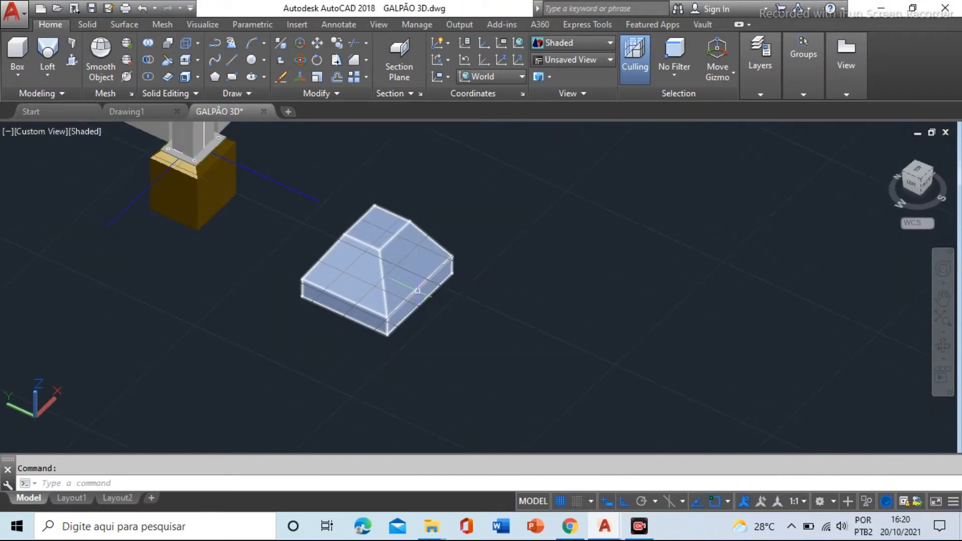
pyautogui.click(341, 266)
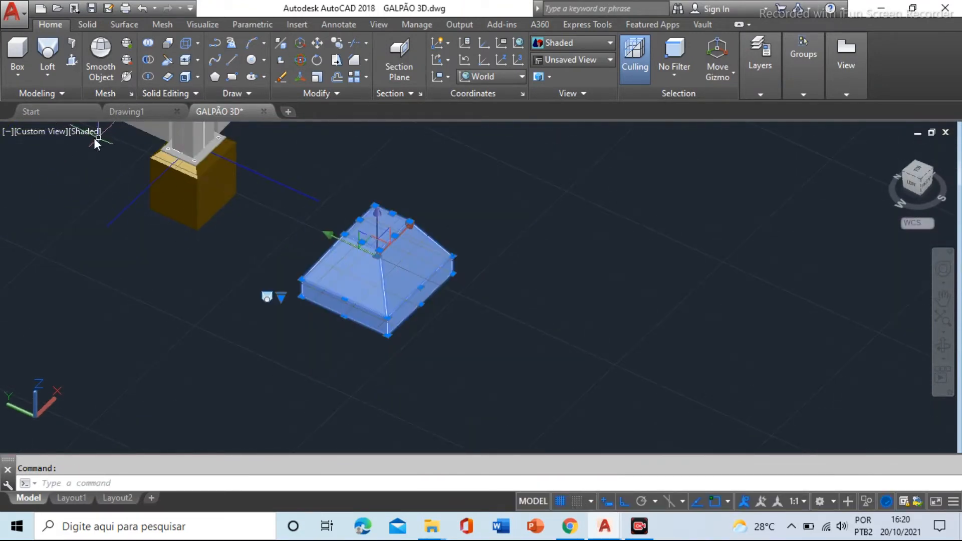
pyautogui.click(86, 132)
pyautogui.click(146, 246)
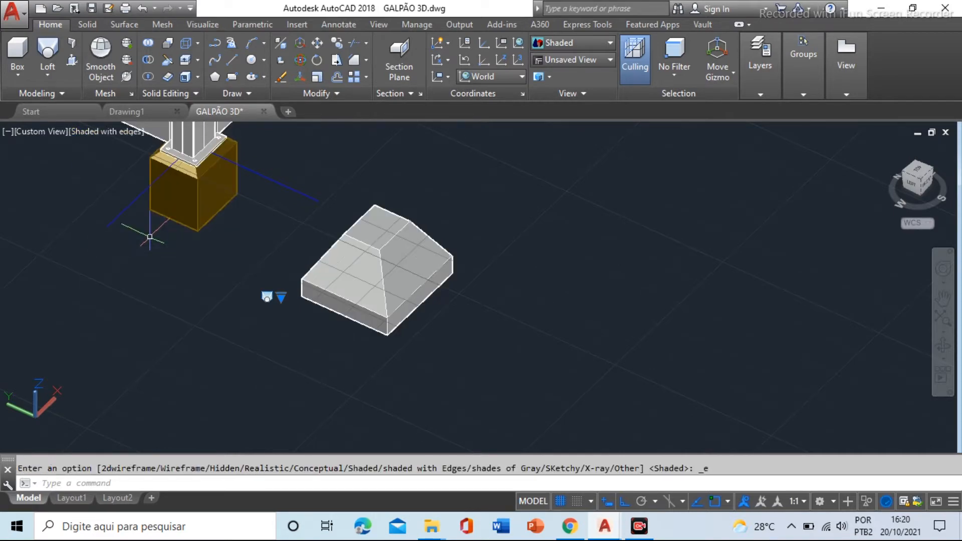
# - Inspect the ruled footing's faces and edges up close and from another angle
pyautogui.scroll(3, 363, 276)
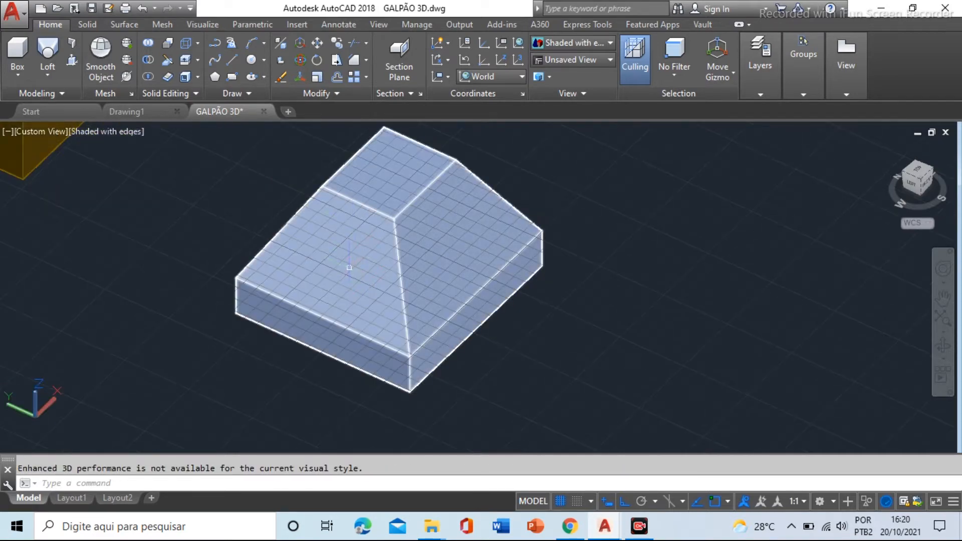
pyautogui.scroll(2, 349, 268)
pyautogui.keyDown('shift'); pyautogui.moveTo(349, 267); pyautogui.dragTo(389, 251, button='middle'); pyautogui.keyUp('shift')
pyautogui.scroll(-4, 477, 225)
pyautogui.scroll(1, 467, 190)
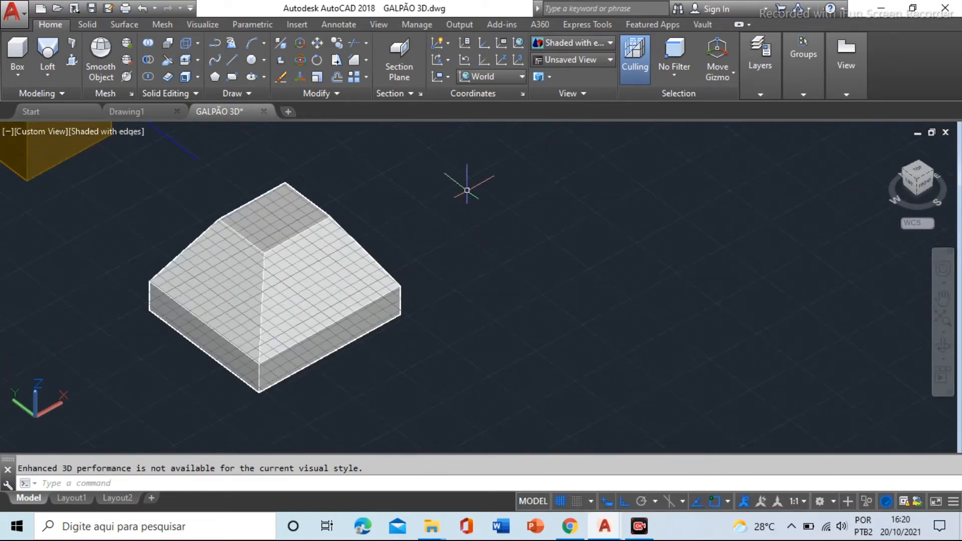
pyautogui.moveTo(467, 190); pyautogui.dragTo(376, 277, button='middle')
pyautogui.scroll(-2, 369, 266)
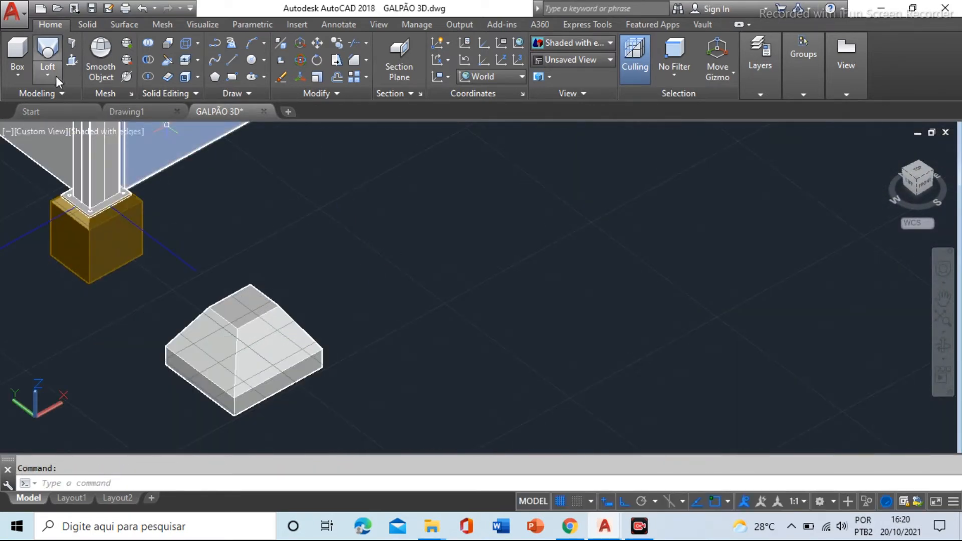
# - Draw a circle of diameter 100 in the empty area beside the new footing
pyautogui.write('c')
pyautogui.press('Return')
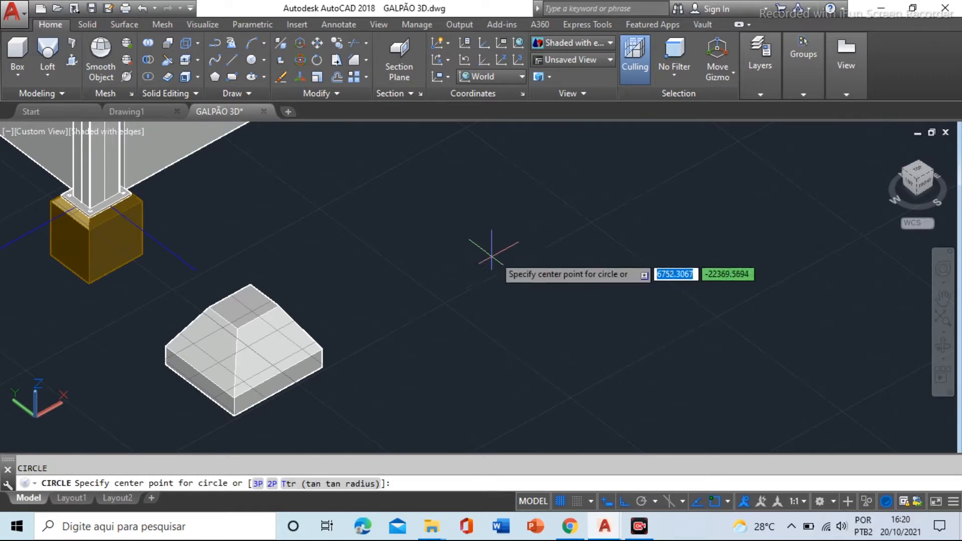
pyautogui.click(456, 241)
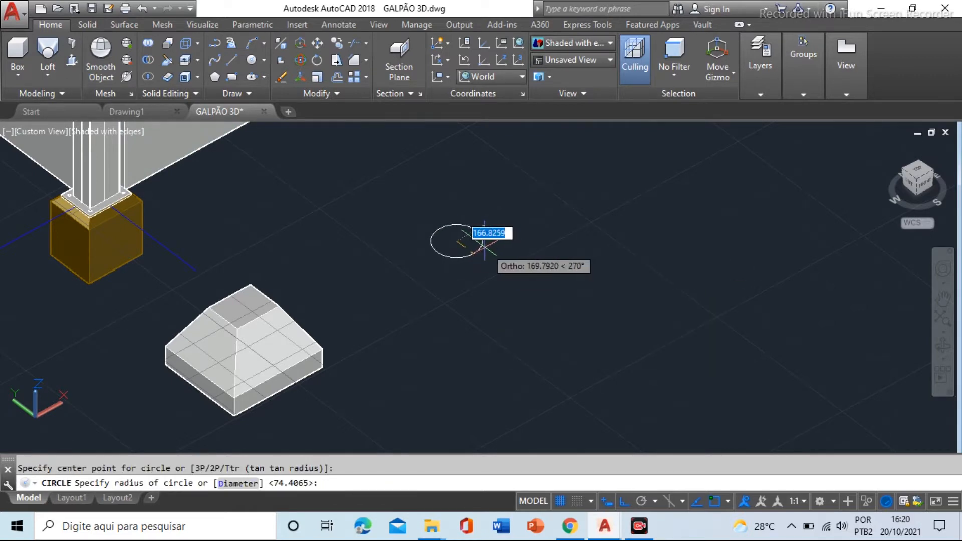
pyautogui.write('d')
pyautogui.press('Return')
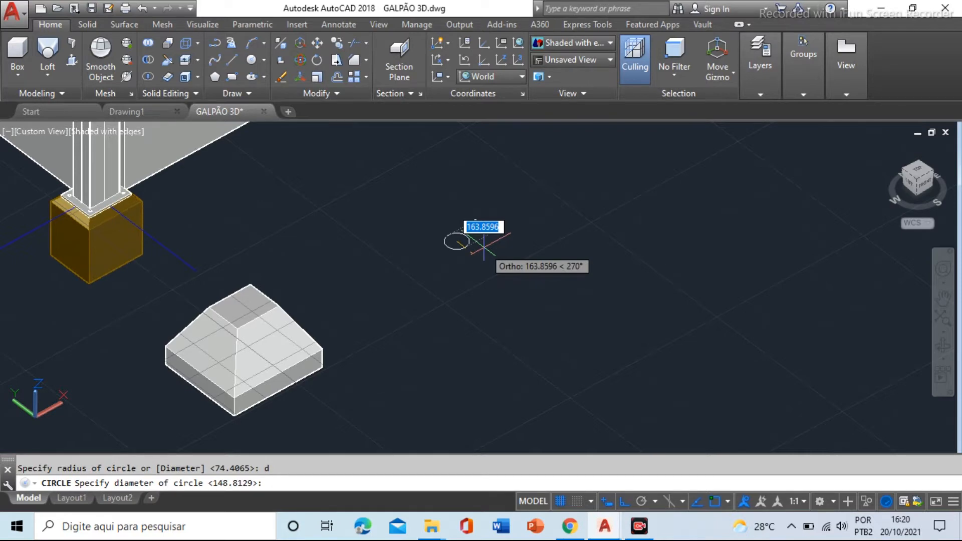
pyautogui.write('10')
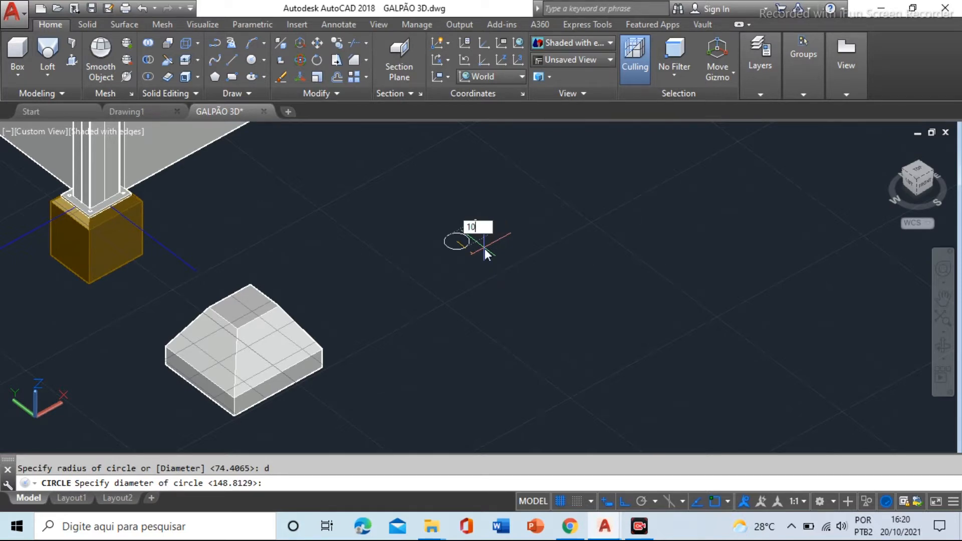
pyautogui.press('Return')
pyautogui.scroll(3, 474, 248)
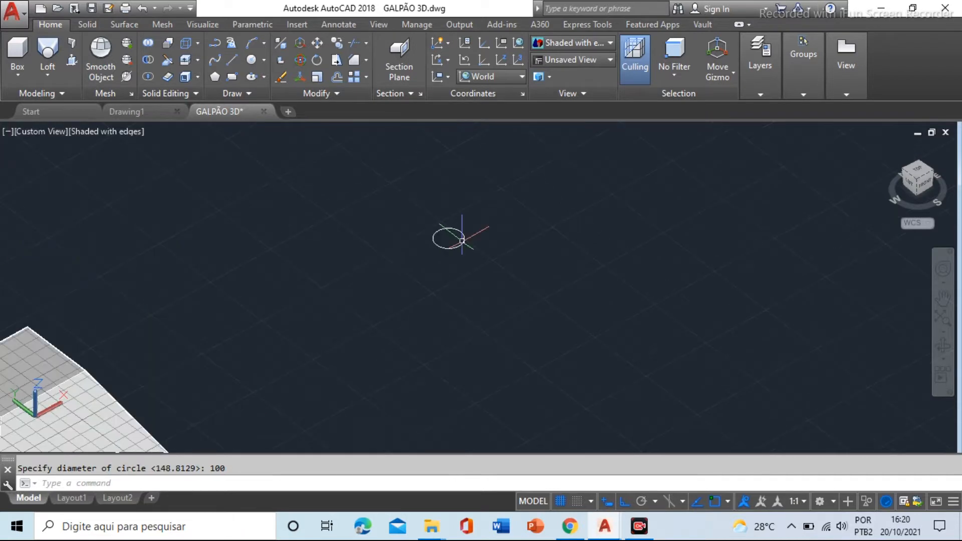
pyautogui.scroll(5, 463, 233)
pyautogui.scroll(-4, 451, 230)
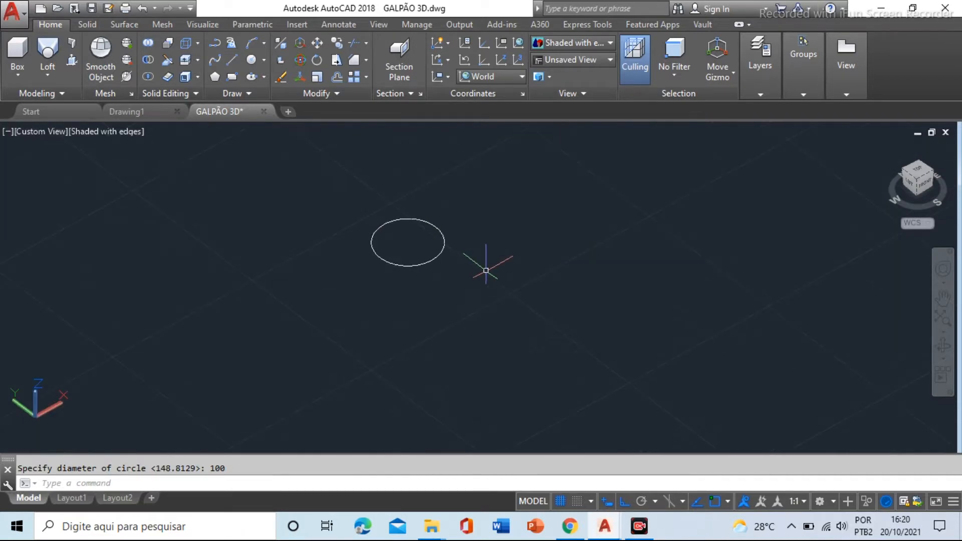
pyautogui.write('co')
pyautogui.press('Return')
pyautogui.scroll(2, 448, 238)
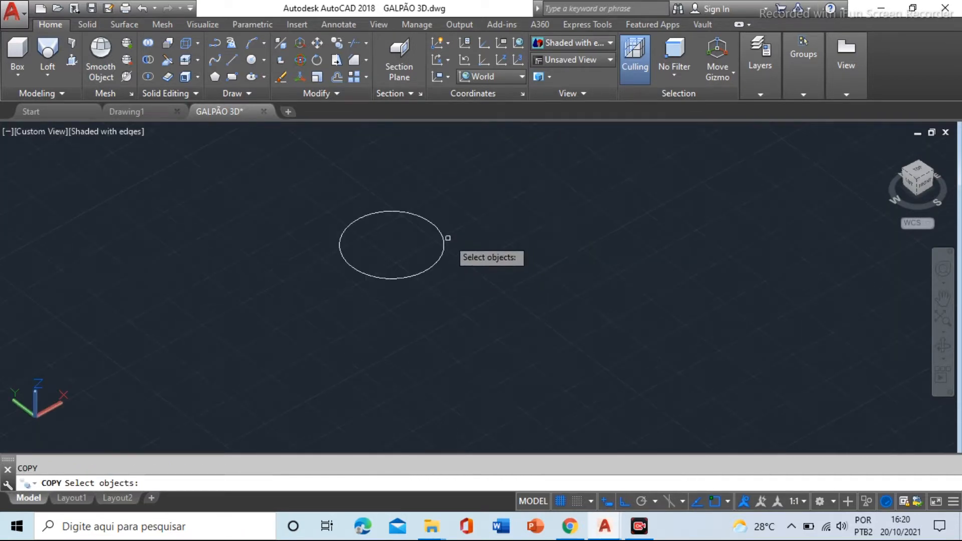
pyautogui.press('Escape')
pyautogui.press('Escape')
# - Draw a concentric circle of diameter 80 inside the 100 diameter circle
pyautogui.write('c')
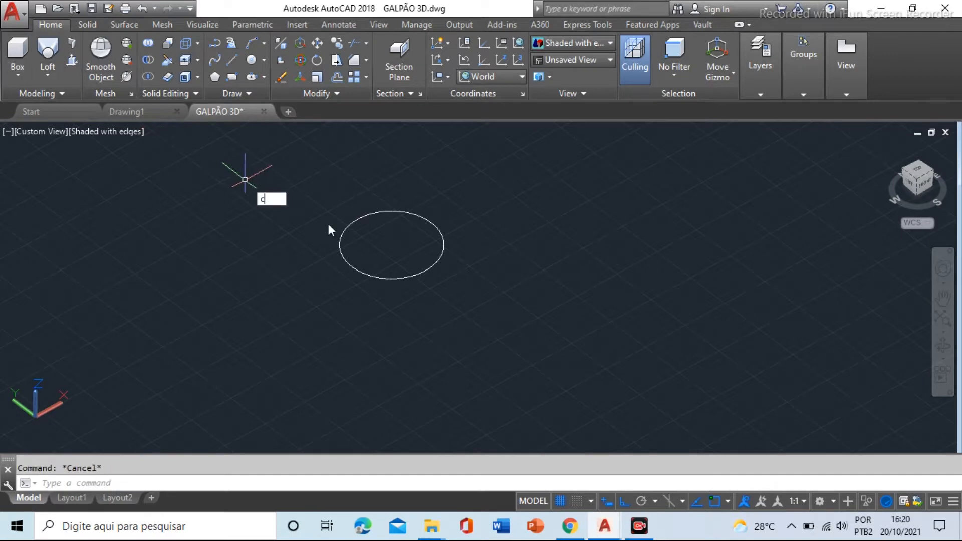
pyautogui.press('Return')
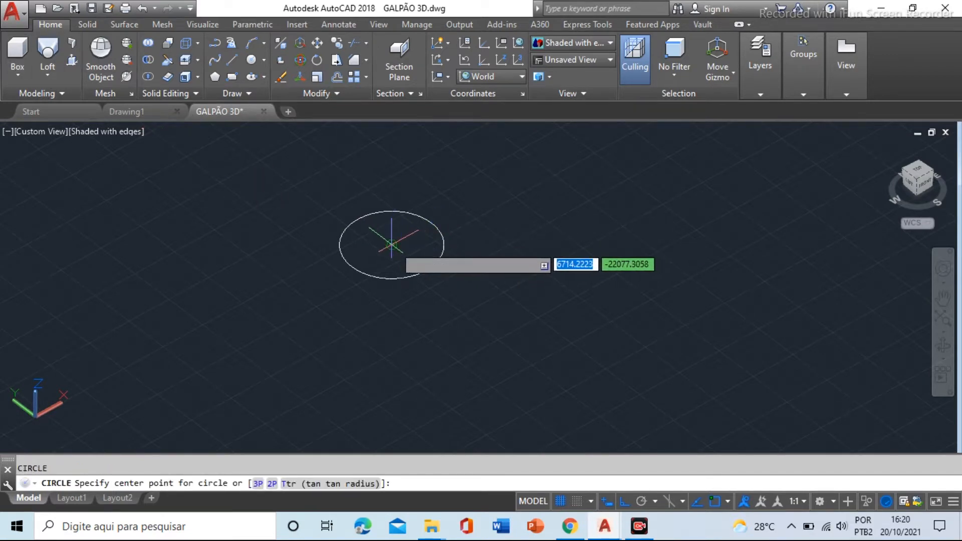
pyautogui.click(391, 245)
pyautogui.write('d')
pyautogui.press('Return')
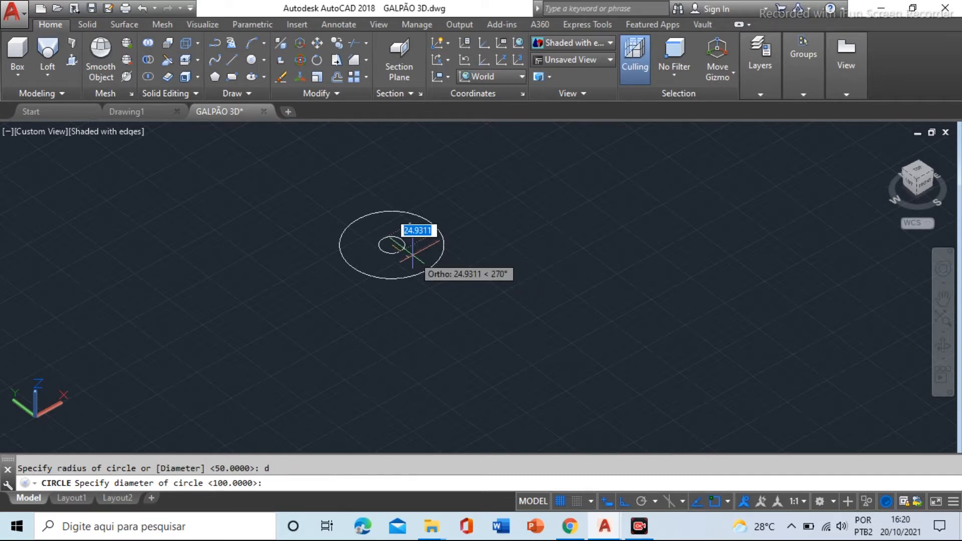
pyautogui.write('80')
pyautogui.press('Return')
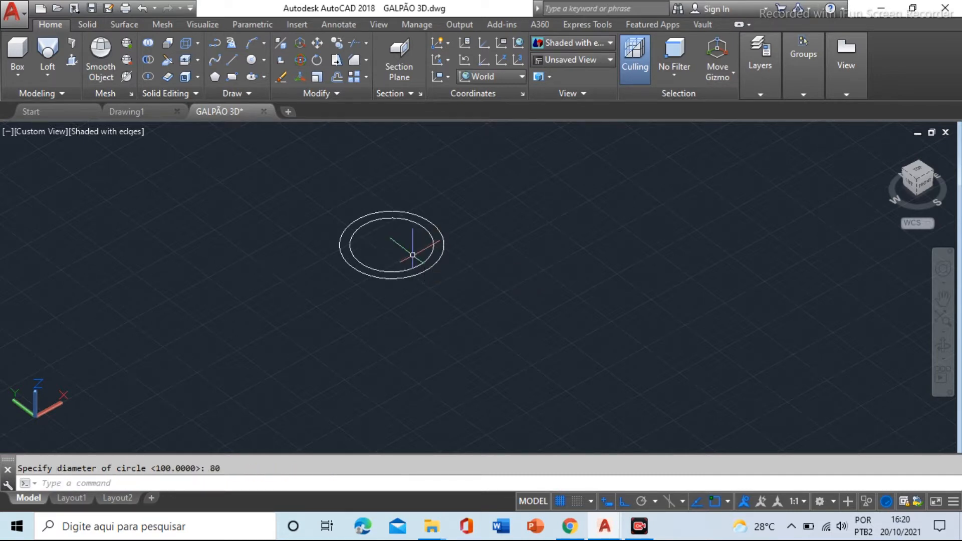
# - Draw another circle of diameter 60 at the center of the two concentric circles
pyautogui.press('Return')
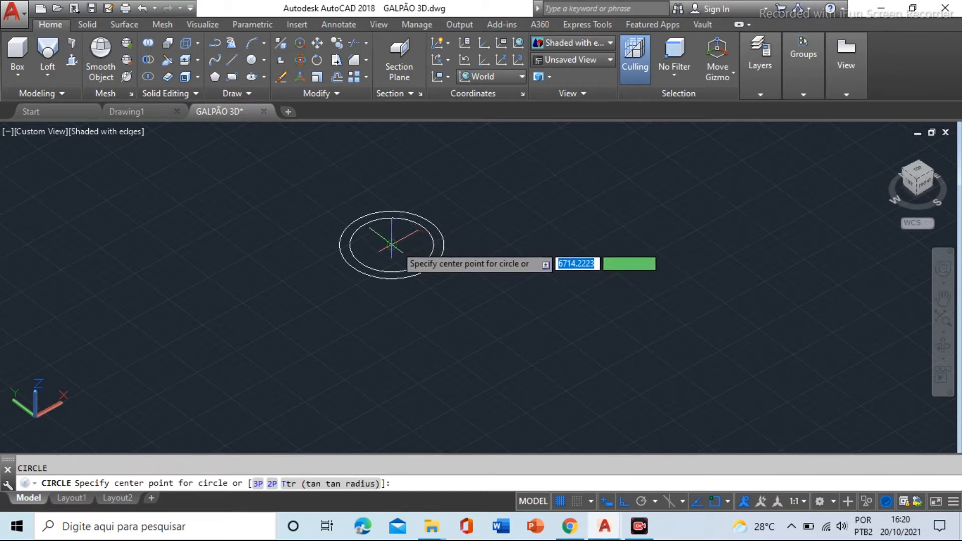
pyautogui.click(392, 245)
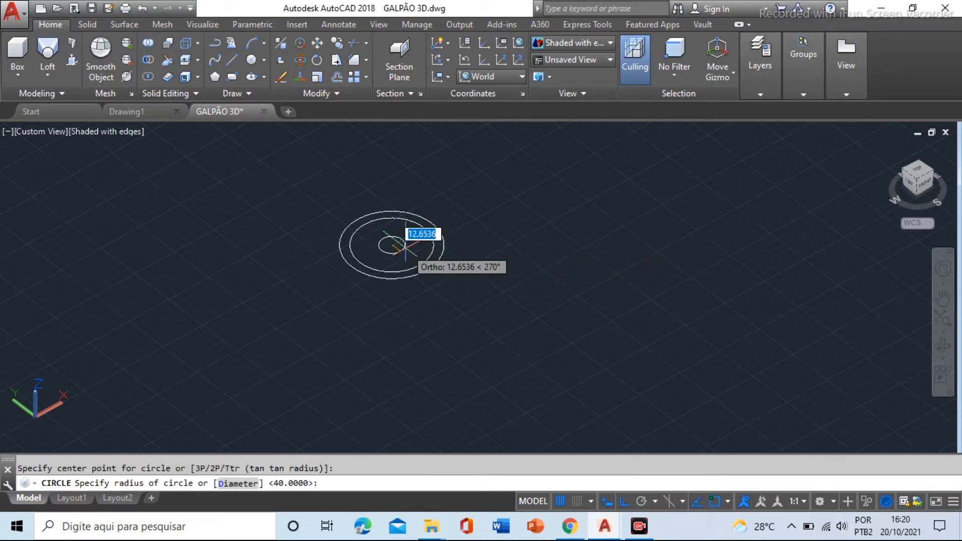
pyautogui.write('d')
pyautogui.press('Return')
pyautogui.write('60')
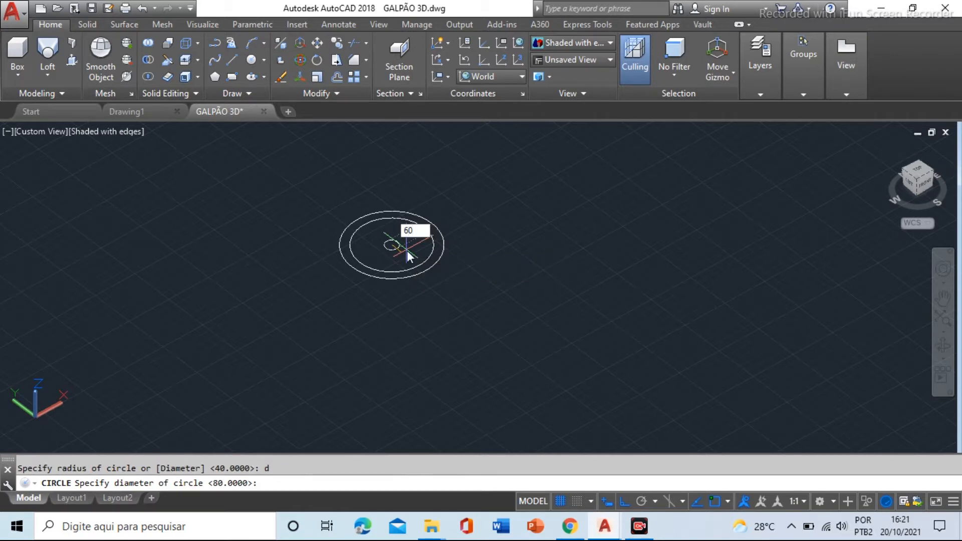
pyautogui.press('Return')
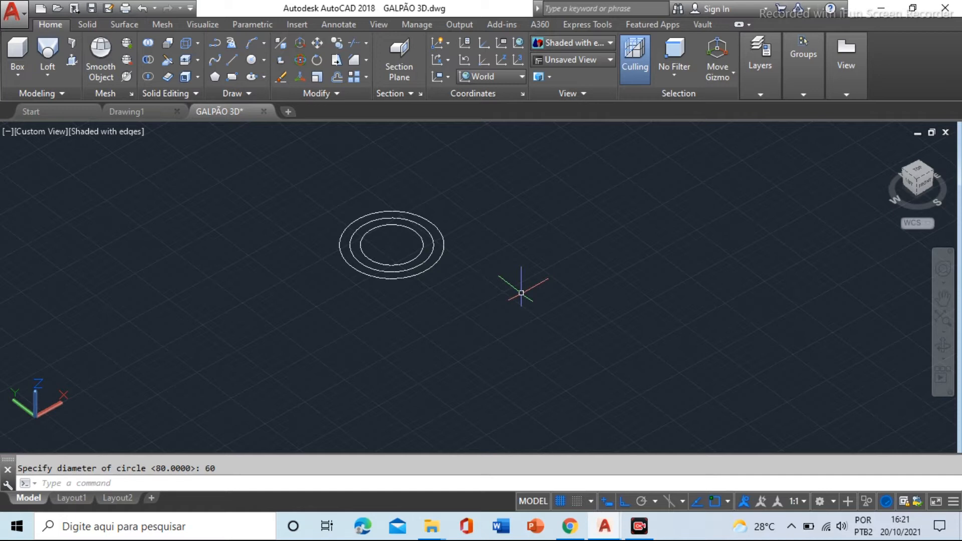
# - Copy the 80 diameter circle 100 downward along the Z axis
pyautogui.write('ct o')
pyautogui.press('Return')
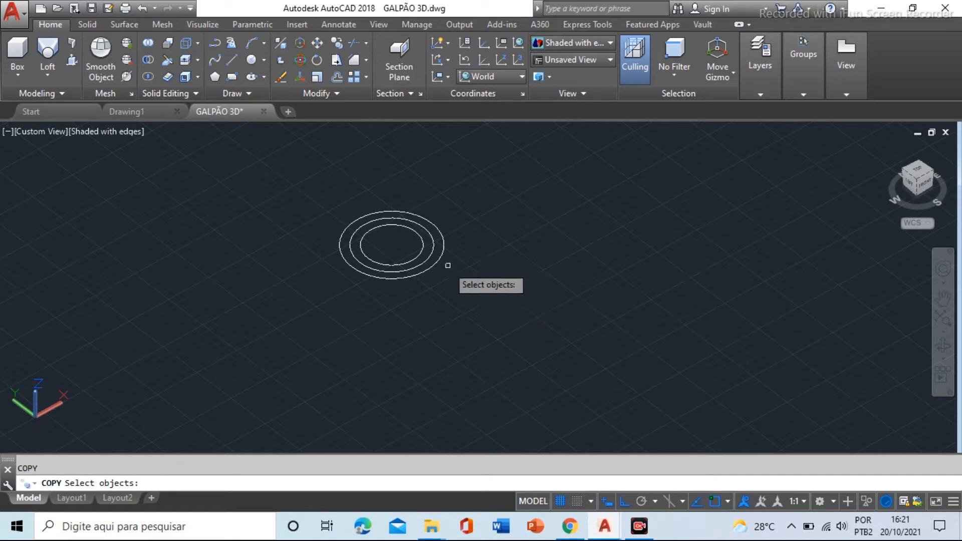
pyautogui.click(432, 250)
pyautogui.press('Return')
pyautogui.click(474, 244)
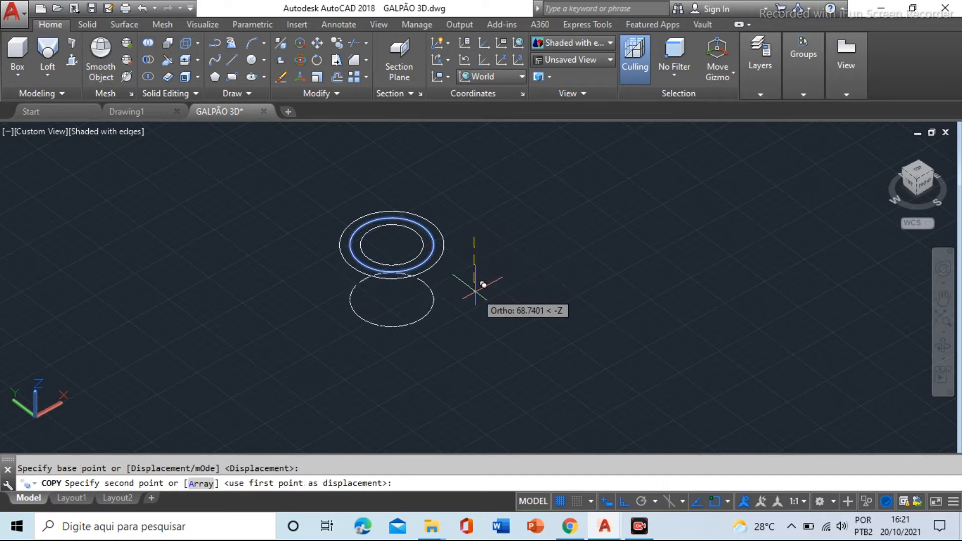
pyautogui.write('100')
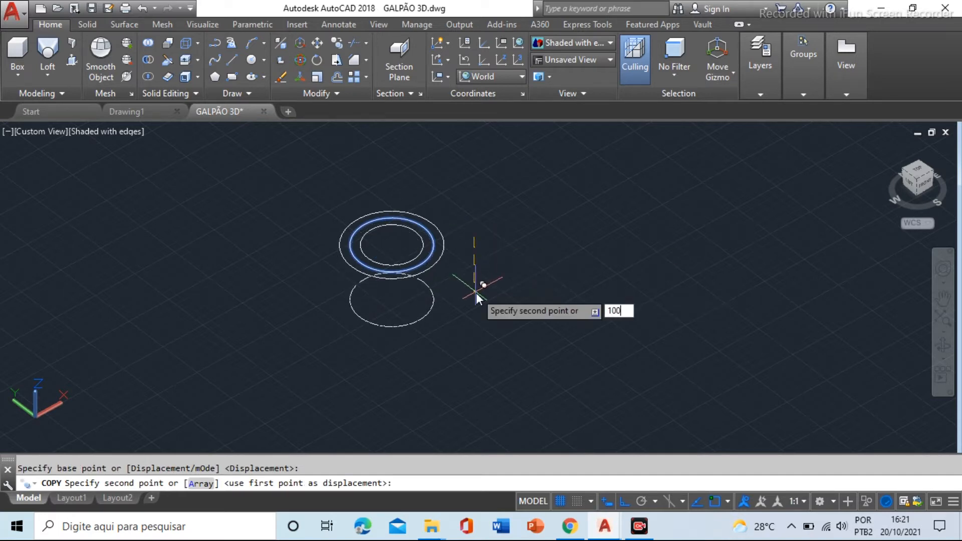
pyautogui.press('Return')
pyautogui.press('Escape')
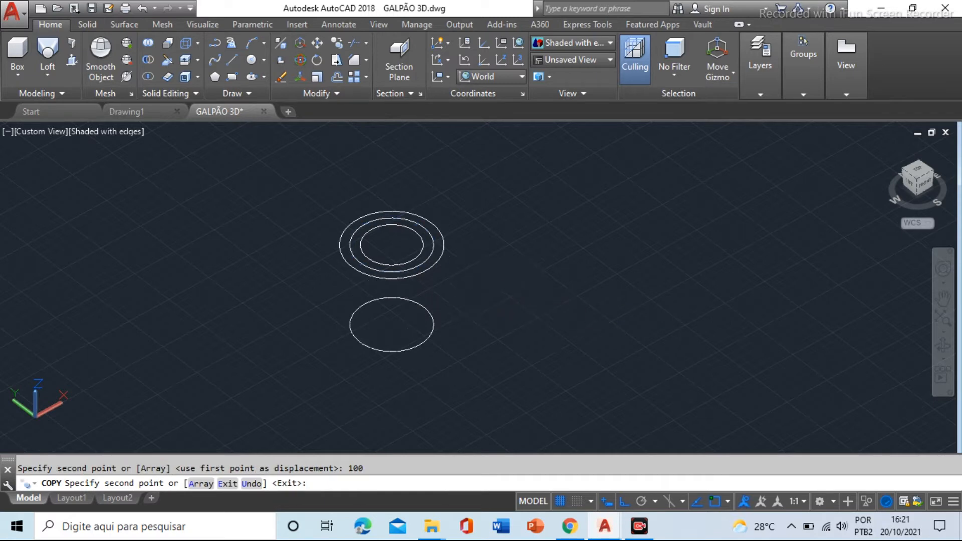
pyautogui.write('co')
pyautogui.press('Return')
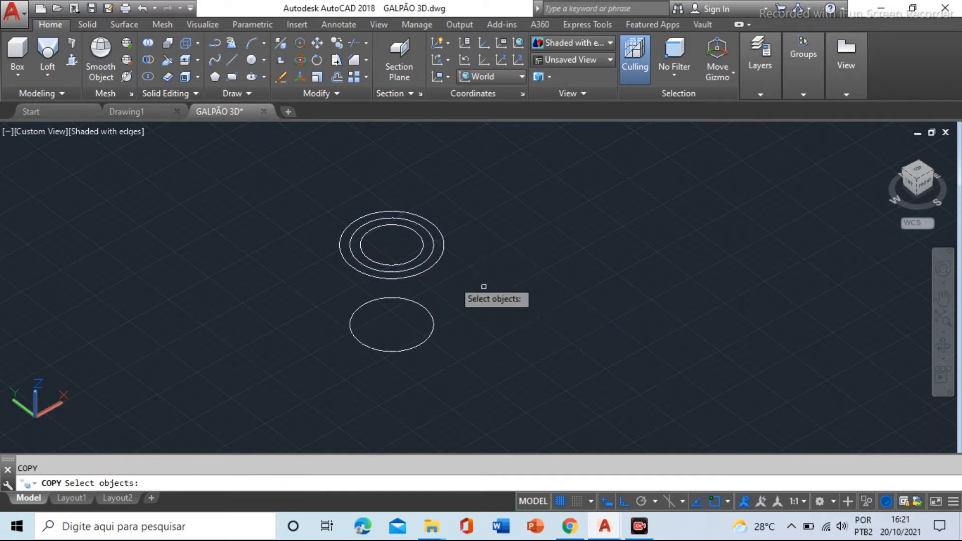
pyautogui.click(422, 249)
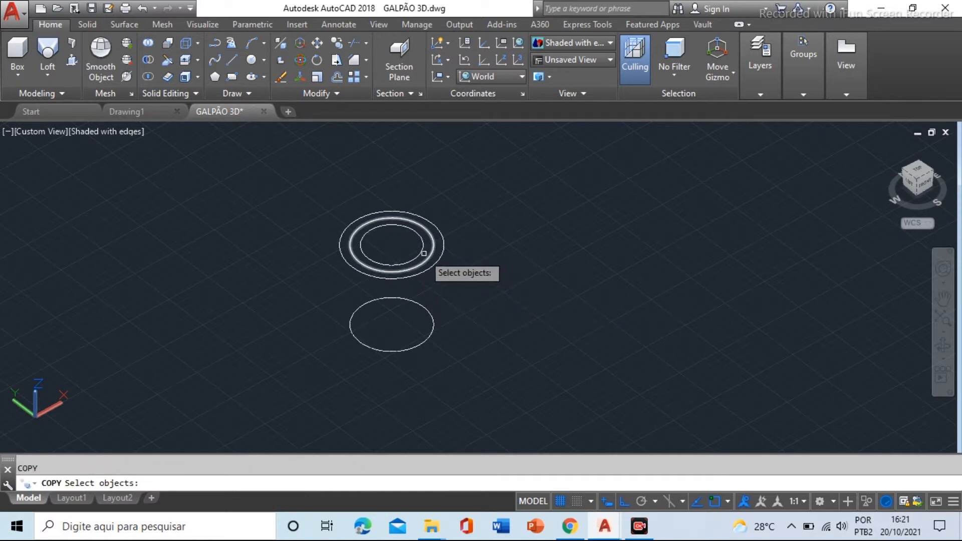
pyautogui.press('Return')
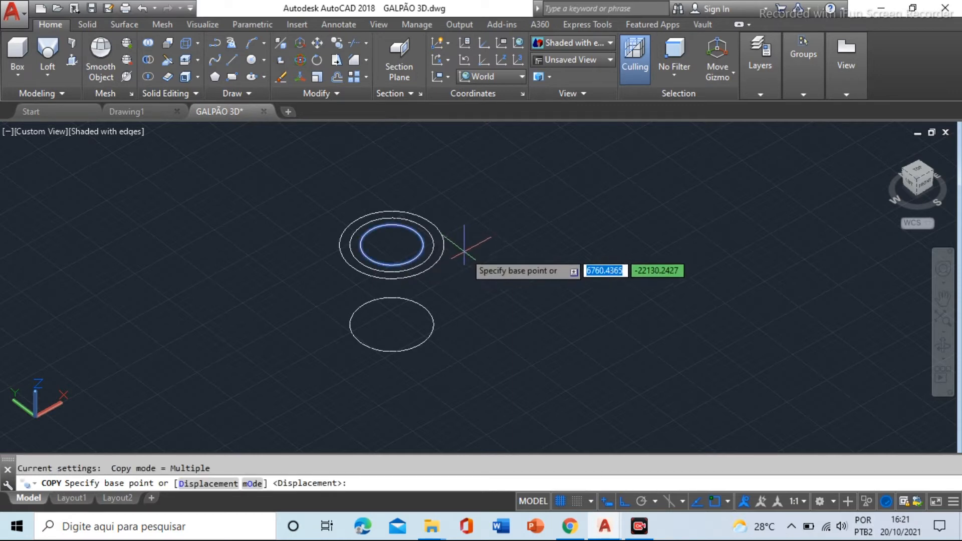
pyautogui.press('Escape')
# - Draw a small circle with a radius of about 8 at the center of the concentric circles
pyautogui.write('c')
pyautogui.press('Return')
pyautogui.press('Return')
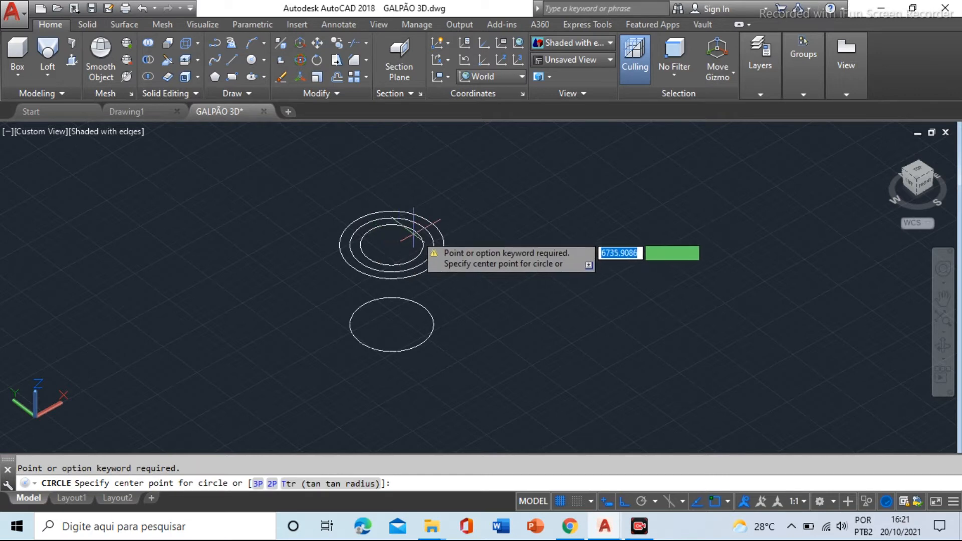
pyautogui.click(391, 245)
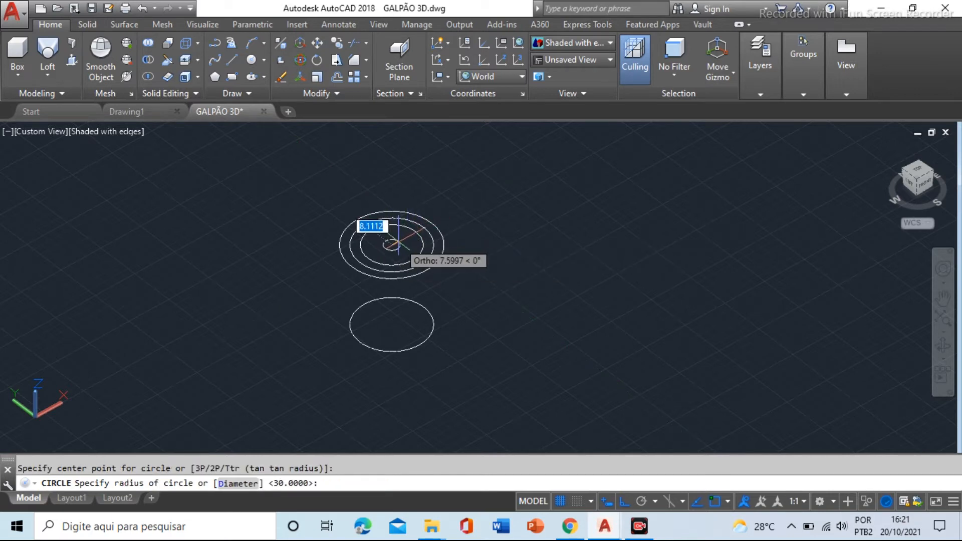
pyautogui.click(399, 243)
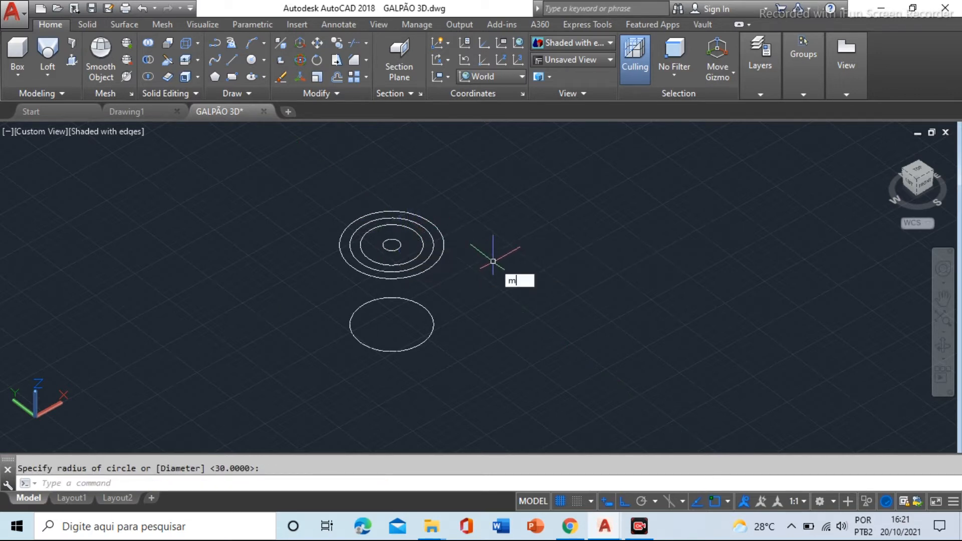
# - Move the small central circle straight down along the Z axis, below the copied 80 diameter circle
pyautogui.write('m')
pyautogui.press('Return')
pyautogui.click(401, 245)
pyautogui.press('Return')
pyautogui.click(505, 244)
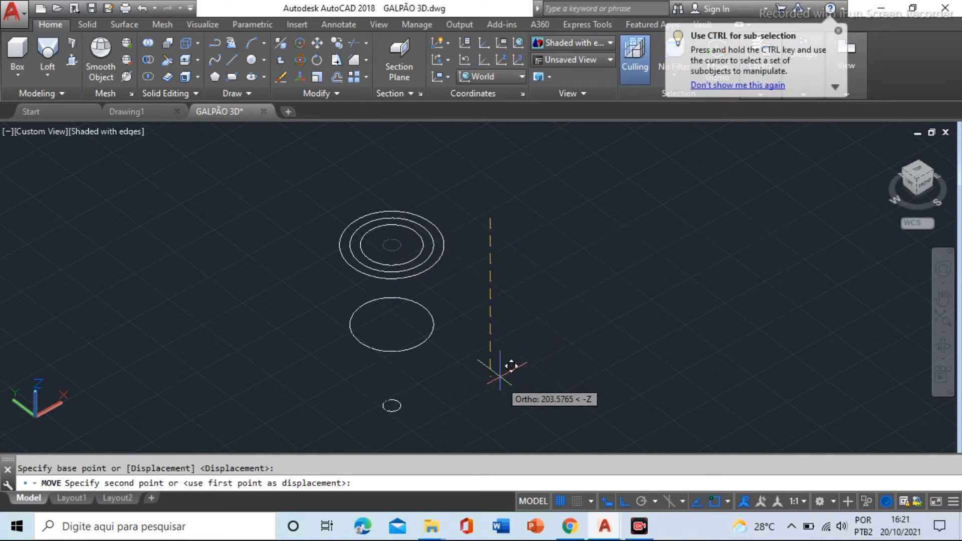
pyautogui.click(501, 353)
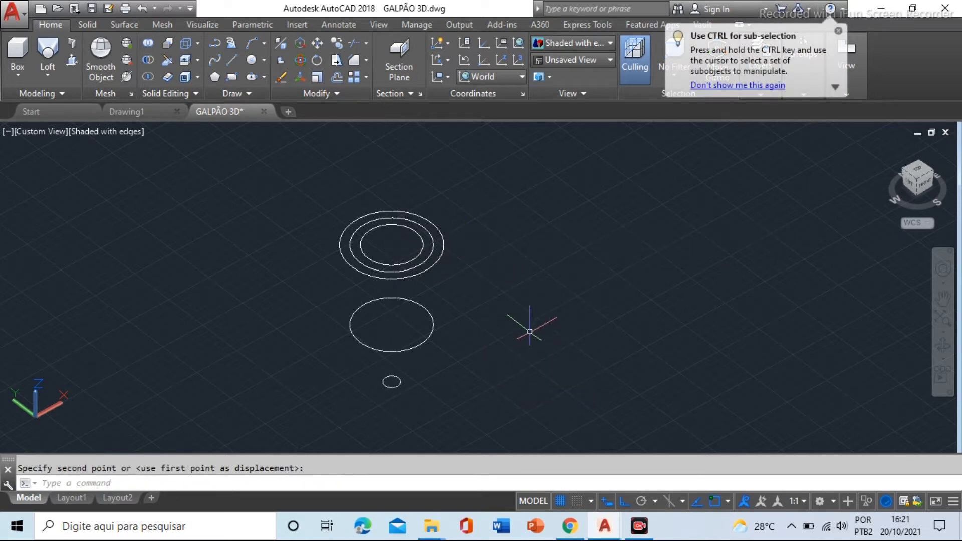
# - Move the 60 diameter circle straight down along the Z axis to just below the small circle
pyautogui.write('m')
pyautogui.press('Return')
pyautogui.click(423, 248)
pyautogui.scroll(-2, 432, 251)
pyautogui.scroll(-1, 432, 251)
pyautogui.press('Return')
pyautogui.click(478, 233)
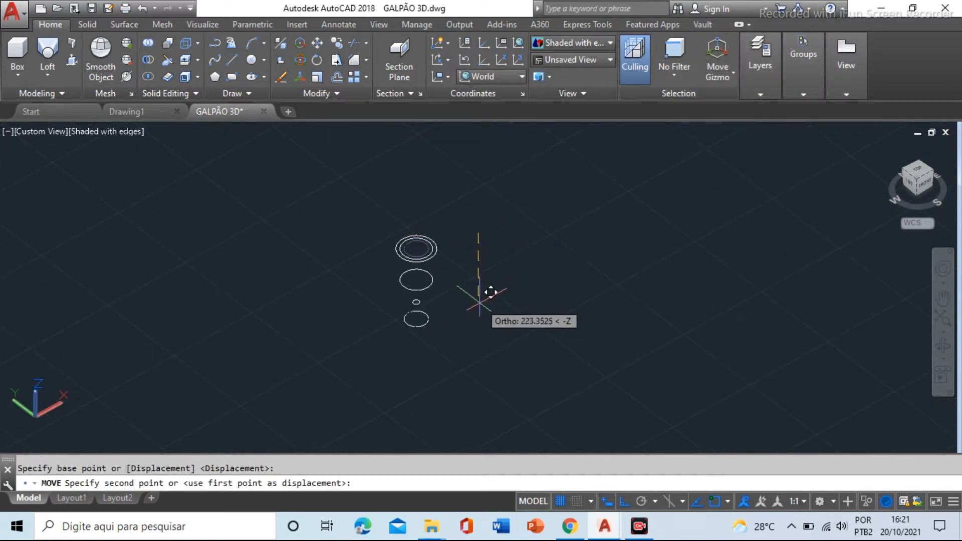
pyautogui.click(479, 301)
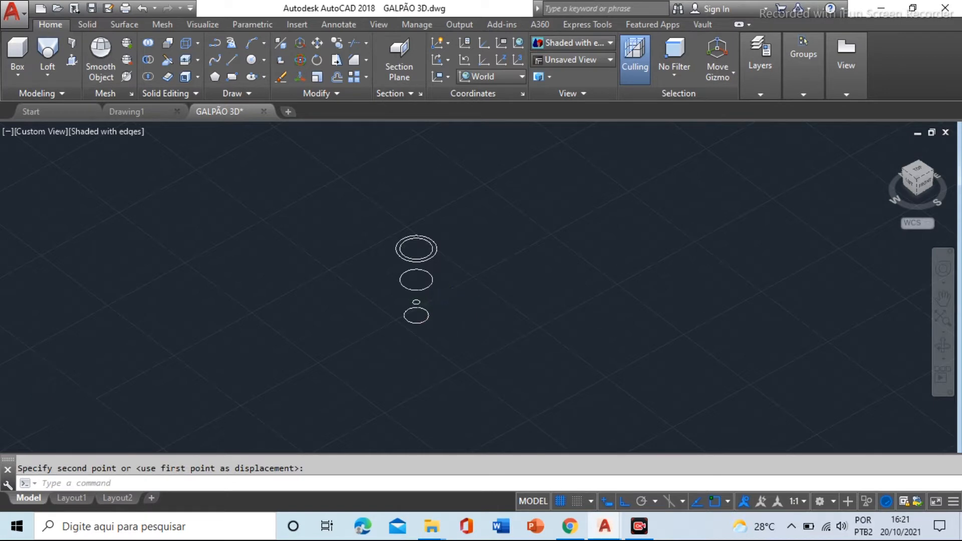
# - Copy the 60 diameter circle a very short distance along the Z axis to form a thin base pair
pyautogui.scroll(4, 431, 314)
pyautogui.write('co')
pyautogui.press('Return')
pyautogui.scroll(4, 410, 322)
pyautogui.click(419, 313)
pyautogui.click(403, 356)
pyautogui.press('Return')
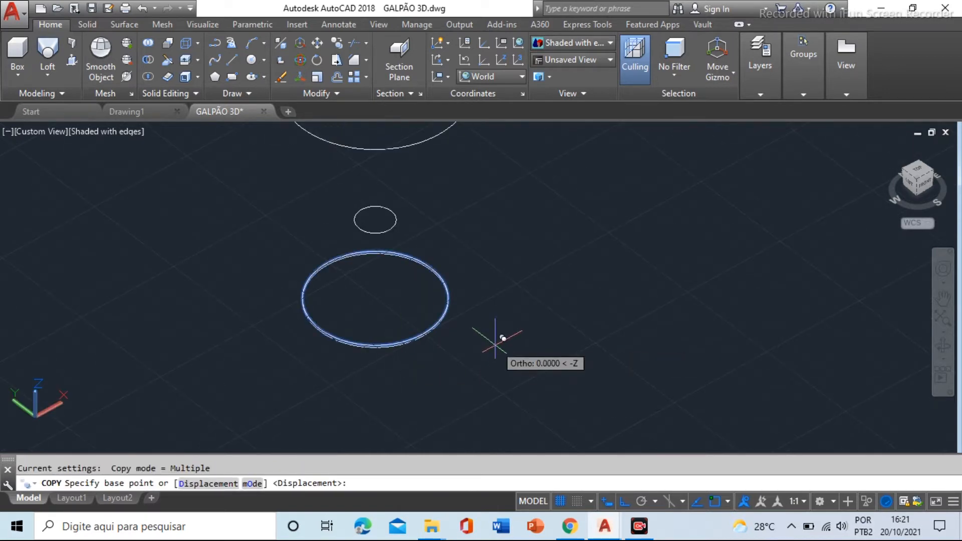
pyautogui.click(495, 339)
pyautogui.press('Escape')
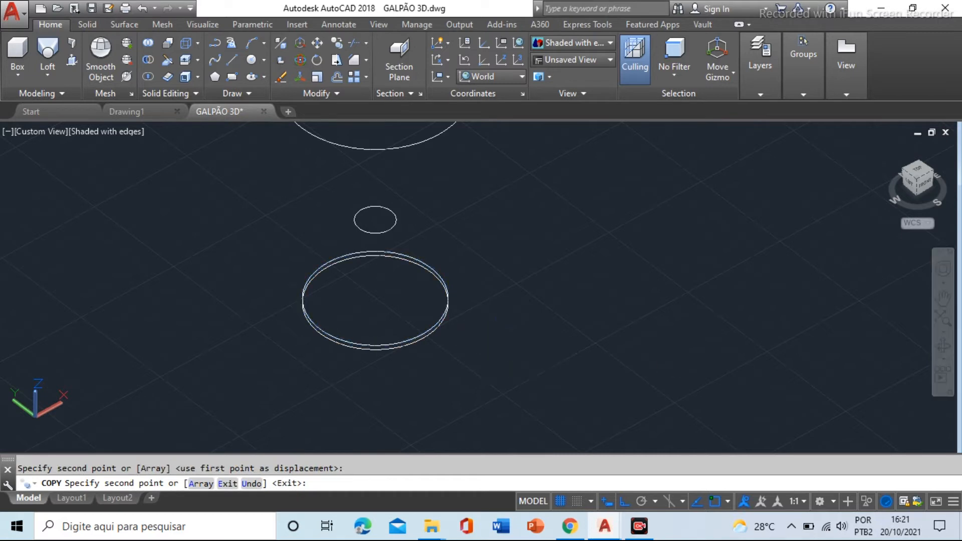
# - Move both base circles together a little farther down along the Z axis, away from the small circle
pyautogui.write('m')
pyautogui.press('Return')
pyautogui.click(486, 291)
pyautogui.click(381, 345)
pyautogui.press('Return')
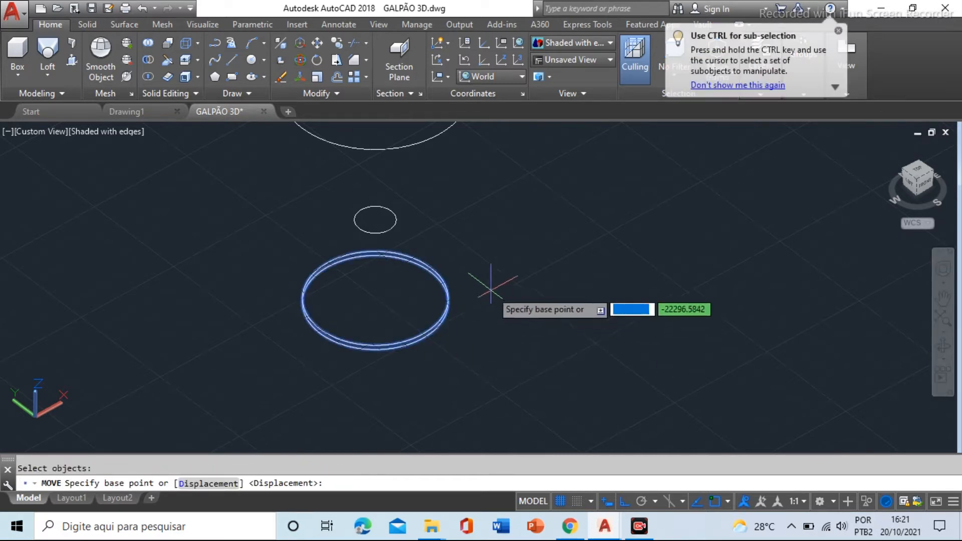
pyautogui.click(499, 292)
pyautogui.scroll(-3, 491, 319)
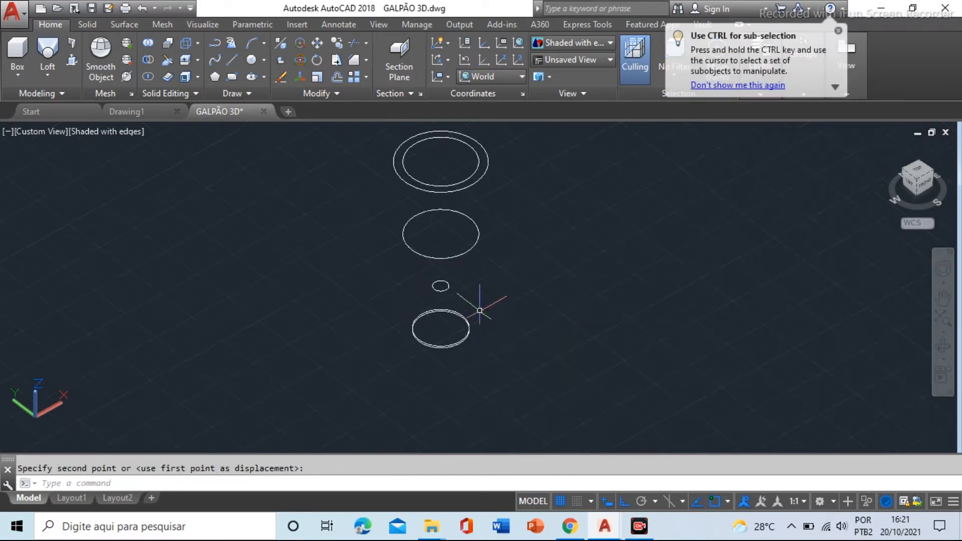
# - Erase the 80 diameter circle inside the uppermost 100 diameter circle
pyautogui.click(470, 176)
pyautogui.press('Delete')
pyautogui.scroll(-1, 453, 306)
pyautogui.scroll(2, 493, 223)
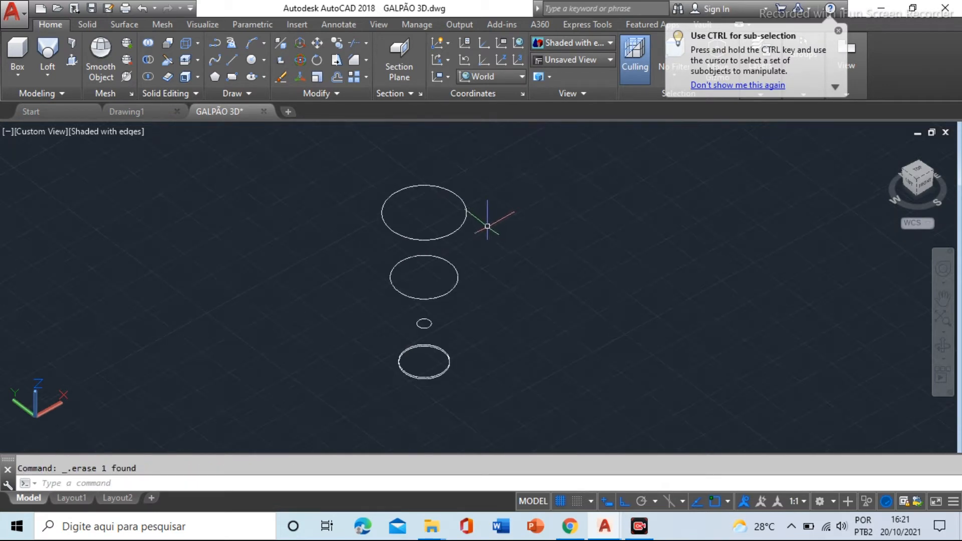
# - Start a solid loft with the lowest base circle, the second base circle and the small circle as cross sections, in that order
pyautogui.click(47, 55)
pyautogui.scroll(4, 426, 378)
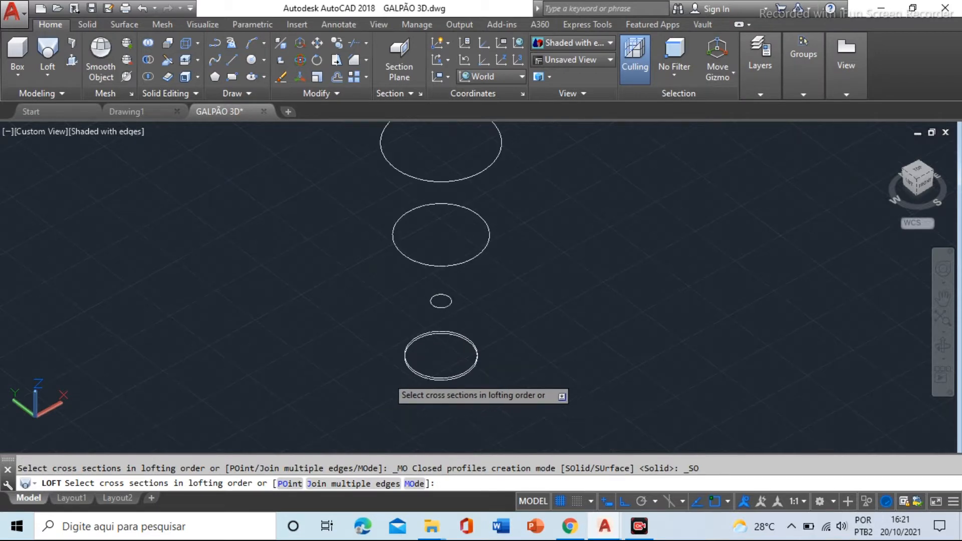
pyautogui.click(425, 377)
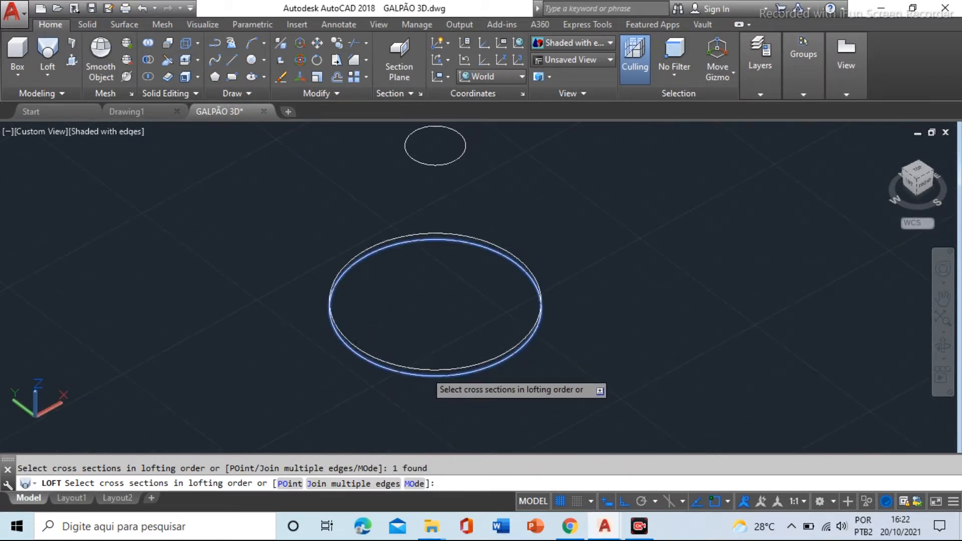
pyautogui.click(425, 370)
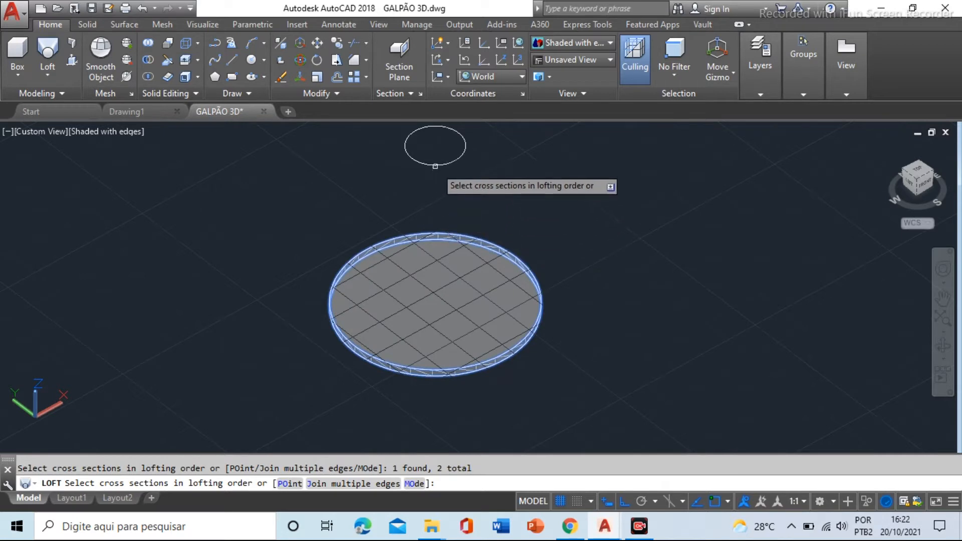
pyautogui.click(436, 165)
pyautogui.scroll(-6, 422, 324)
pyautogui.scroll(3, 421, 279)
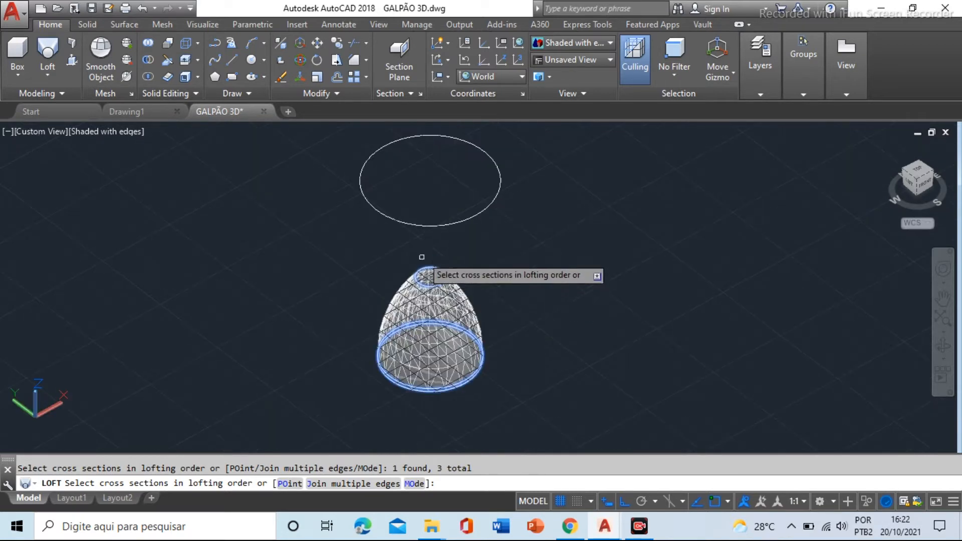
# - Add the 80 and 100 diameter circles as the last cross sections and finish the loft with Cross sections only
pyautogui.click(421, 228)
pyautogui.click(423, 210)
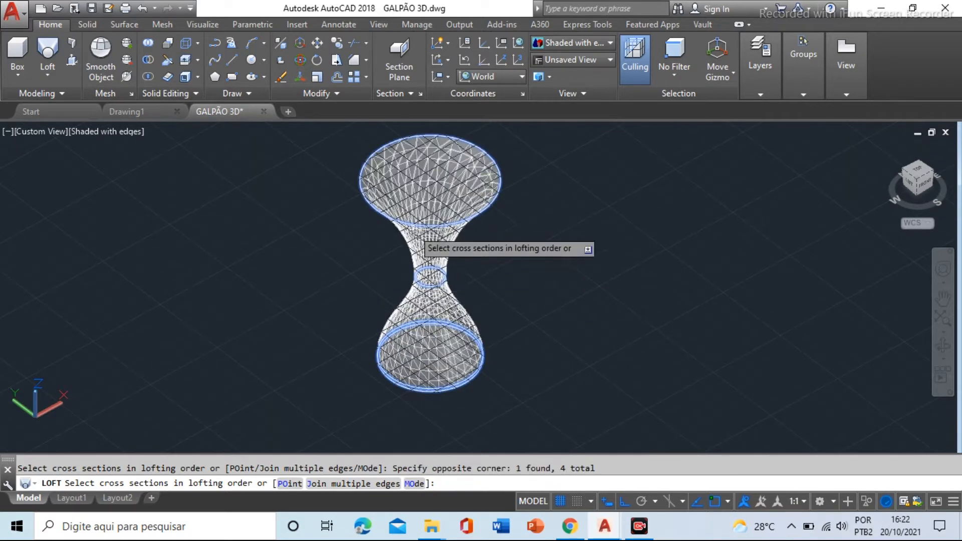
pyautogui.scroll(-3, 417, 292)
pyautogui.click(420, 235)
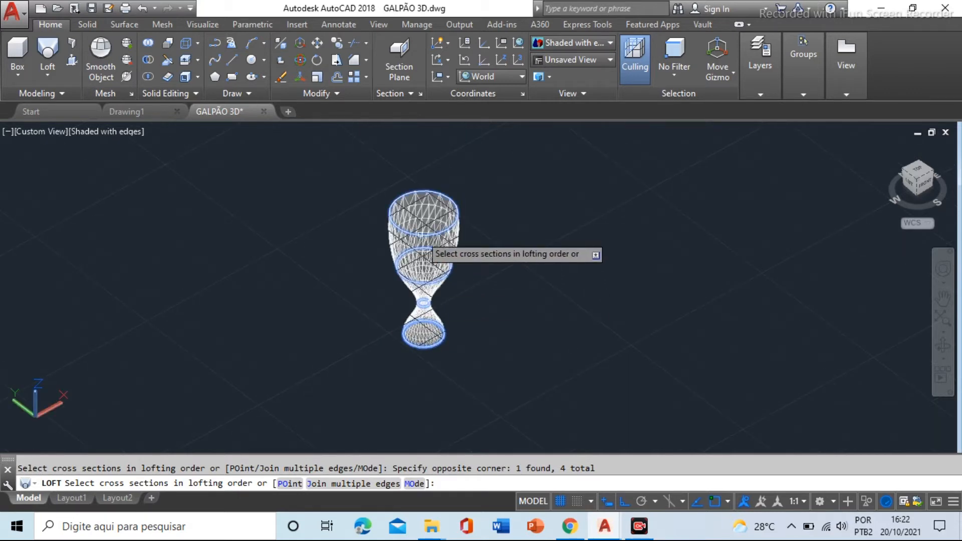
pyautogui.scroll(4, 440, 260)
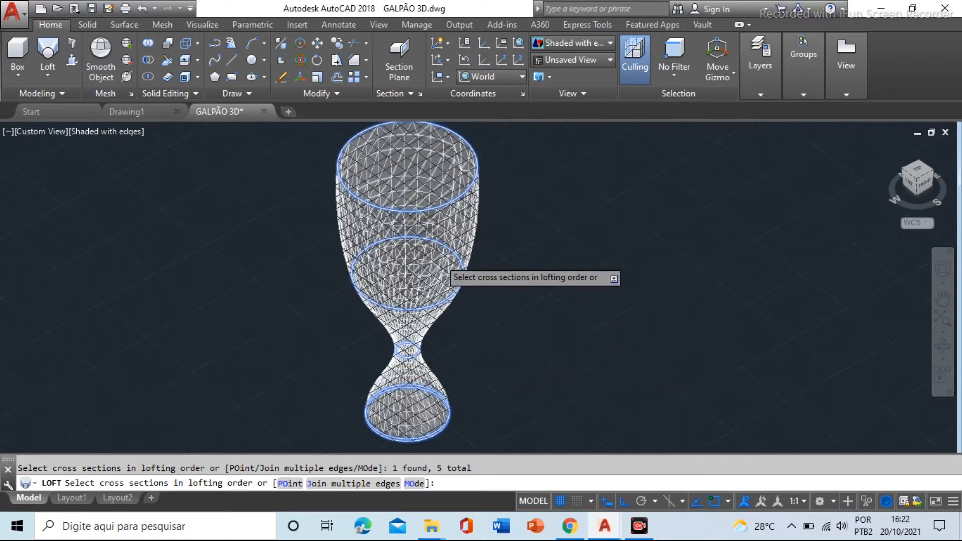
pyautogui.keyDown('shift'); pyautogui.moveTo(450, 300); pyautogui.dragTo(501, 253, button='middle'); pyautogui.keyUp('shift')
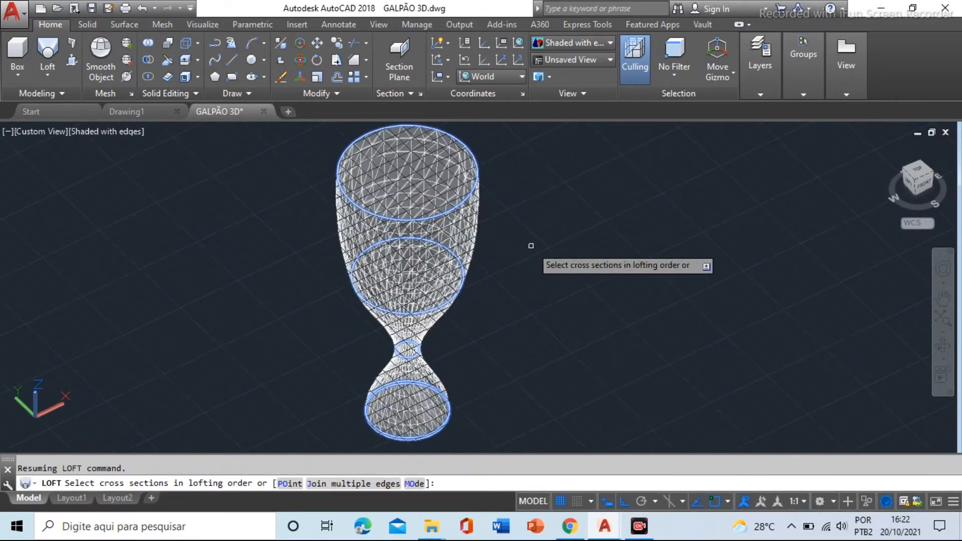
pyautogui.rightClick(538, 247)
pyautogui.click(579, 258)
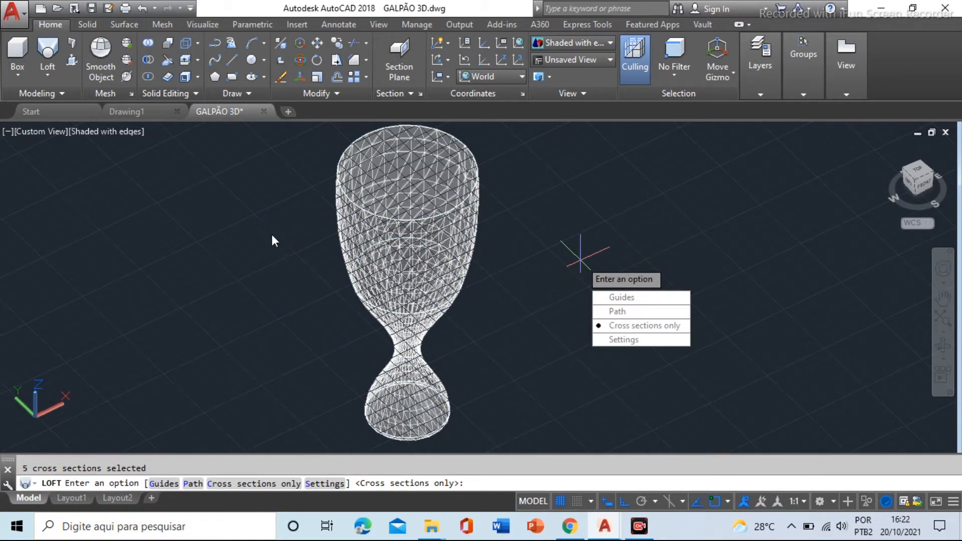
pyautogui.rightClick(253, 201)
pyautogui.click(287, 212)
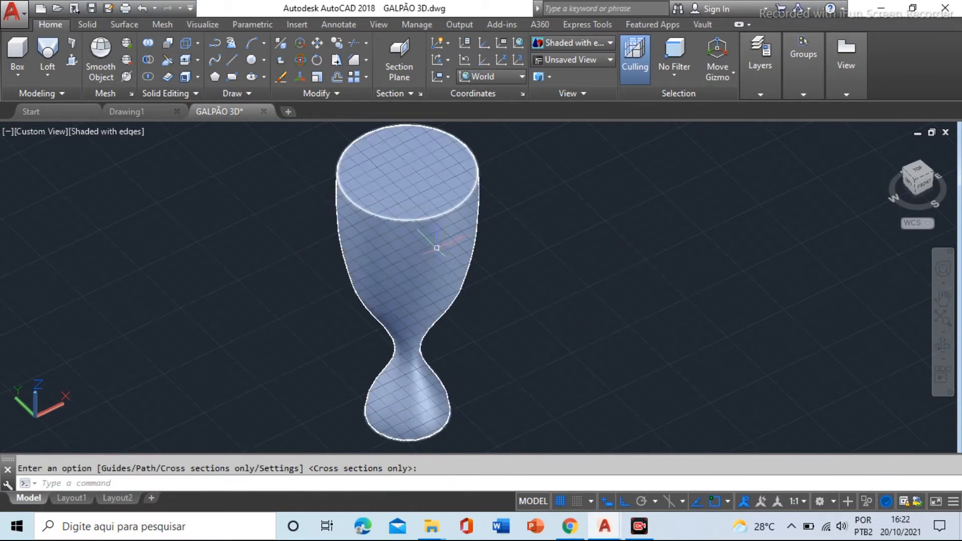
# - Try the Normal to all sections option on the lofted goblet solid
pyautogui.keyDown('shift'); pyautogui.moveTo(437, 248); pyautogui.dragTo(370, 284, button='middle'); pyautogui.keyUp('shift')
pyautogui.scroll(-1, 413, 266)
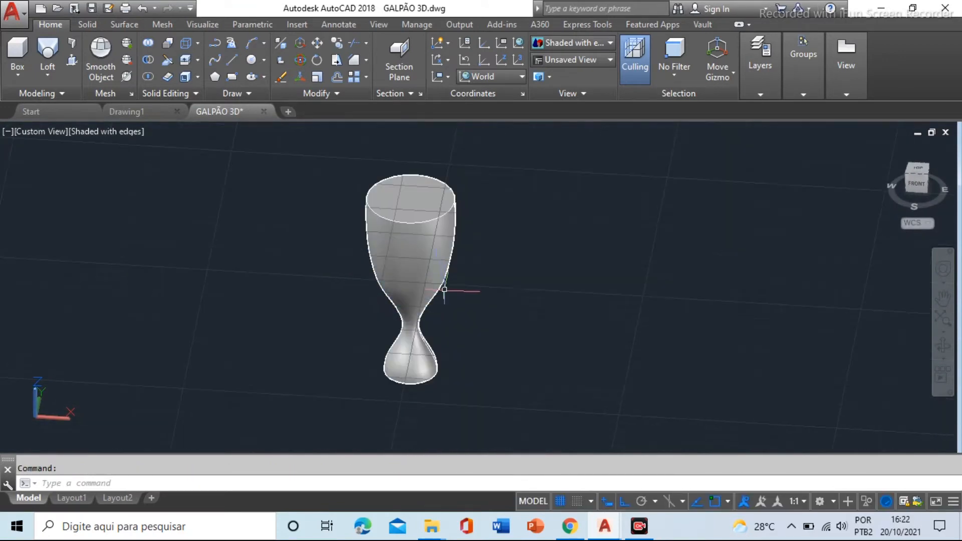
pyautogui.click(432, 273)
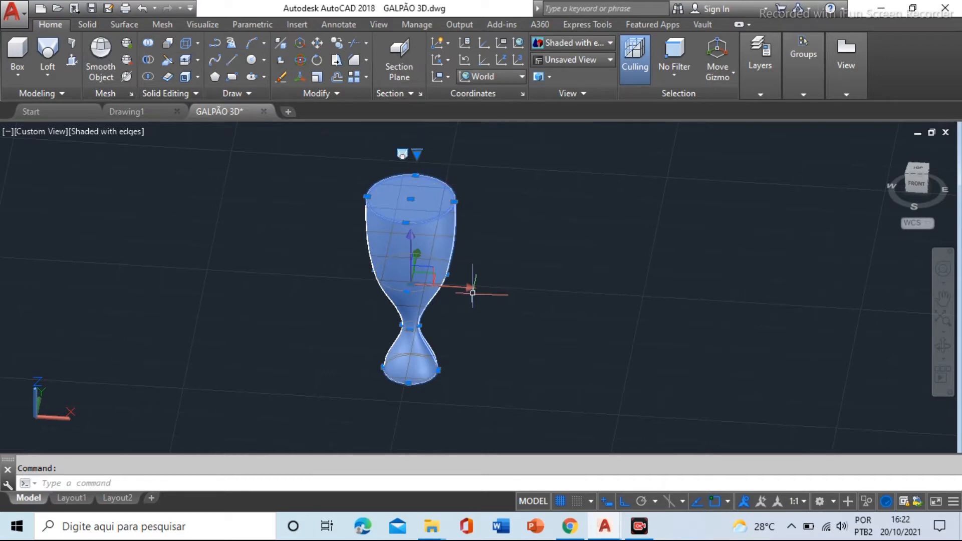
pyautogui.click(416, 152)
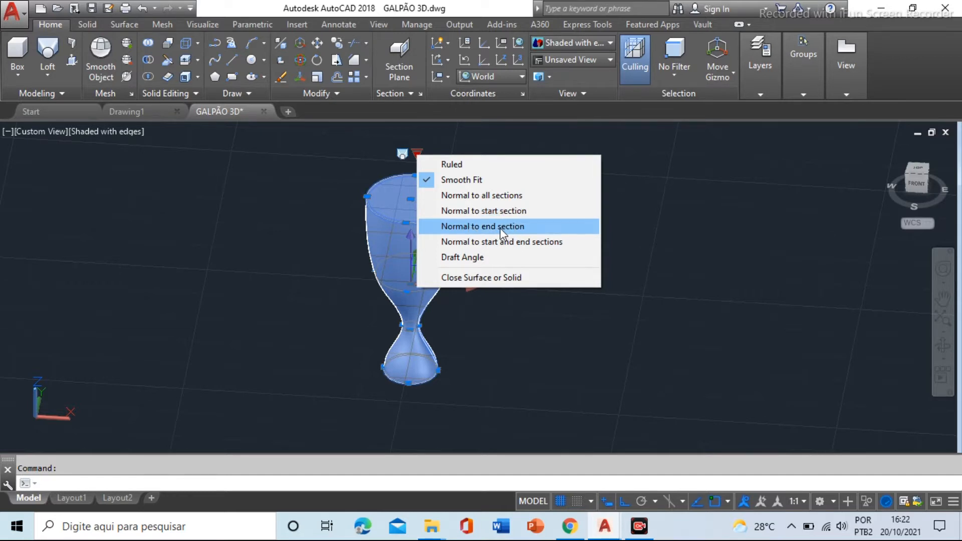
pyautogui.click(497, 200)
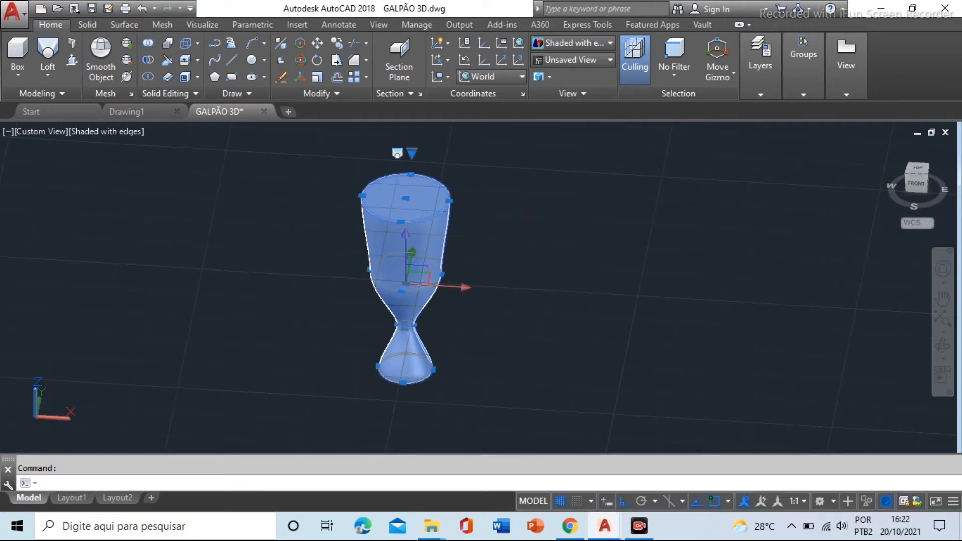
# - Try the loft's Normal to start section option, followed by Normal to end section
pyautogui.click(411, 152)
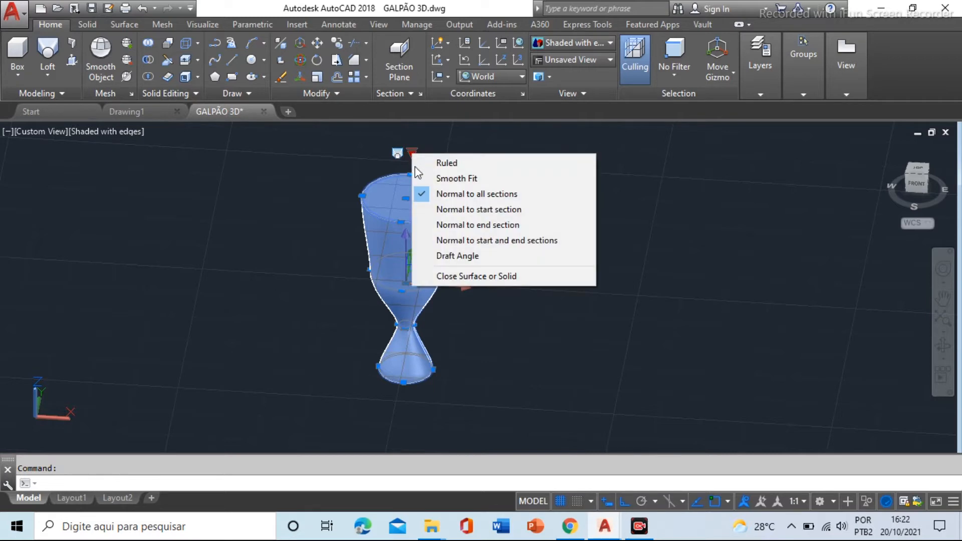
pyautogui.click(487, 207)
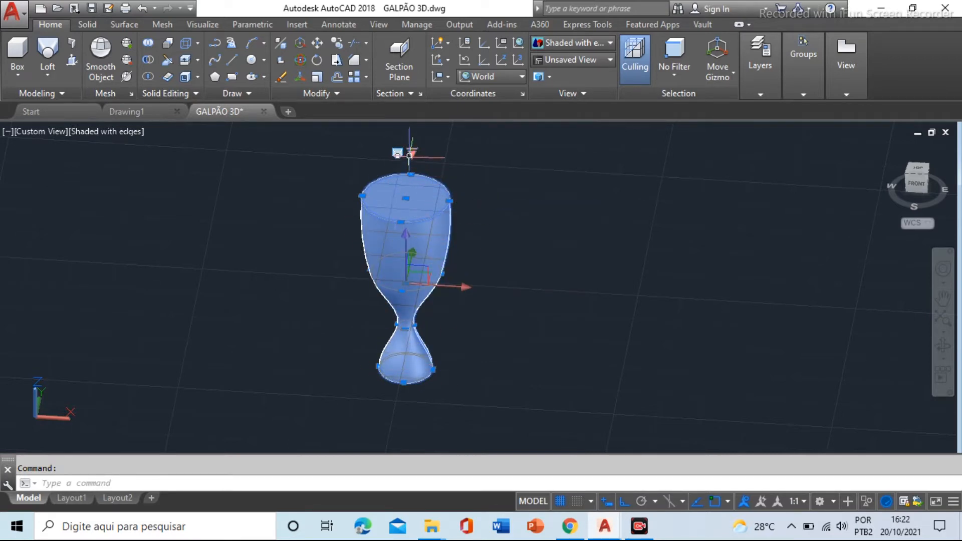
pyautogui.click(412, 154)
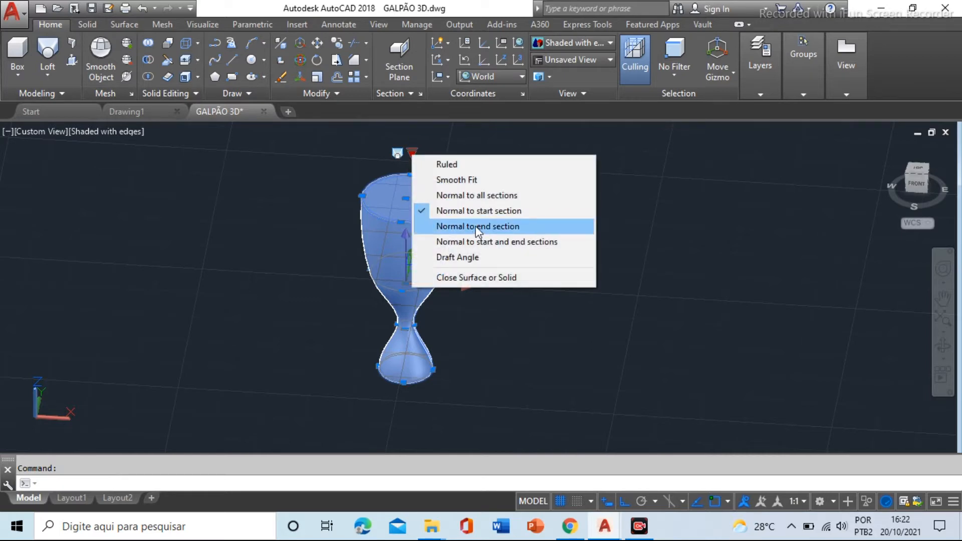
pyautogui.click(476, 227)
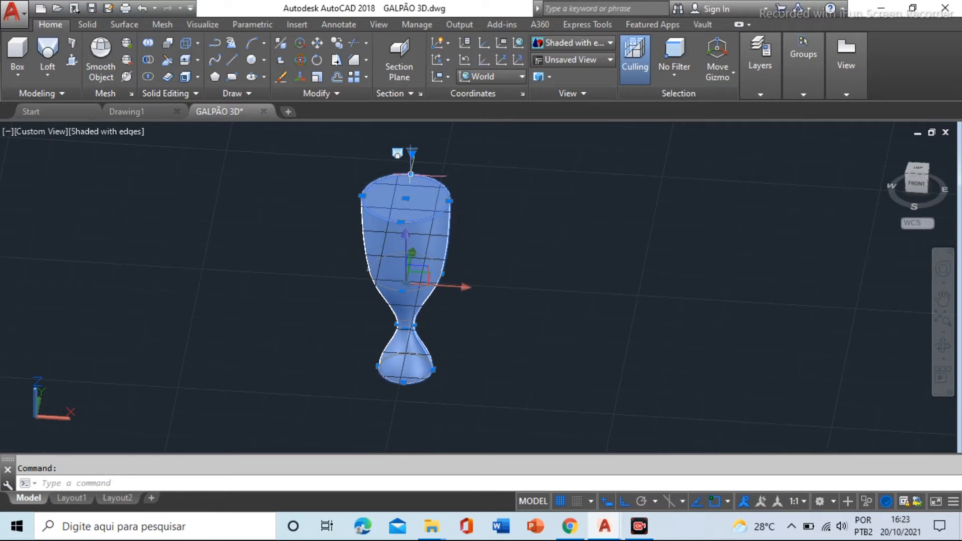
# - Try the loft's Normal to start and end sections option, followed by Draft Angle
pyautogui.click(411, 153)
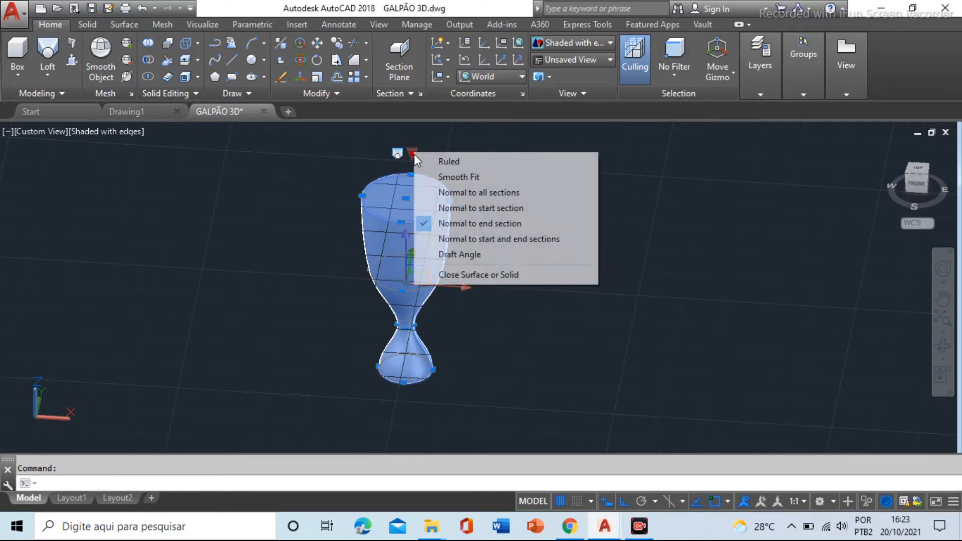
pyautogui.click(467, 239)
pyautogui.click(467, 238)
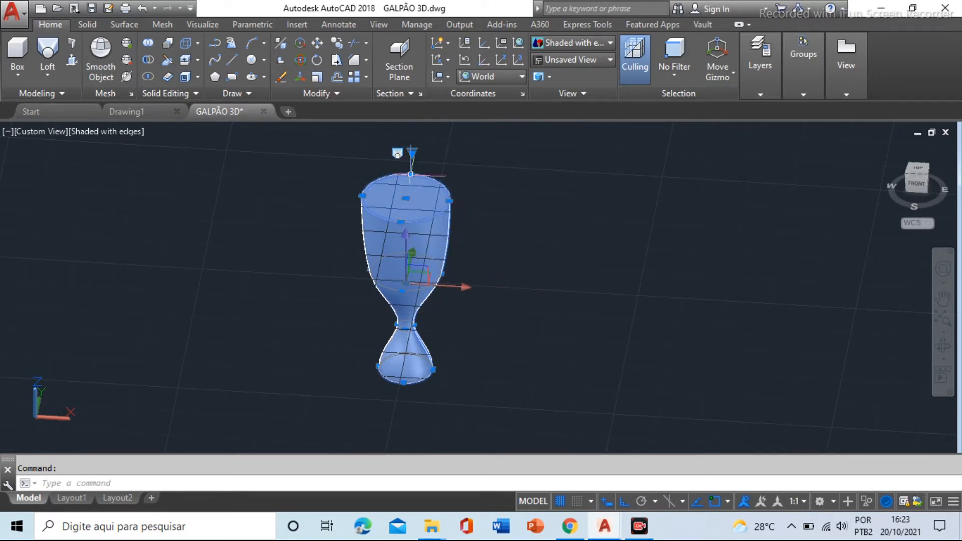
pyautogui.click(412, 153)
pyautogui.click(466, 253)
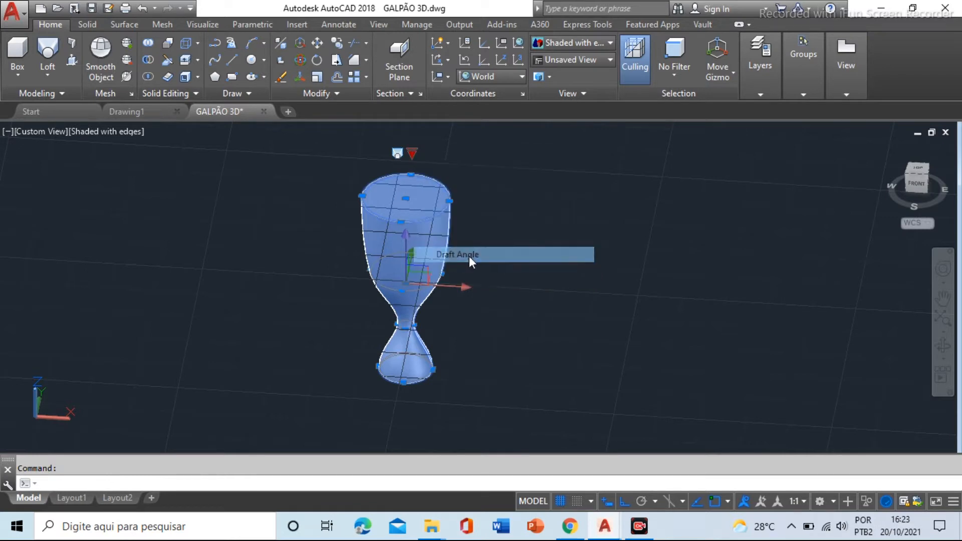
# - Switch the goblet loft from Draft Angle to Normal to all sections and deselect the solid
pyautogui.click(411, 153)
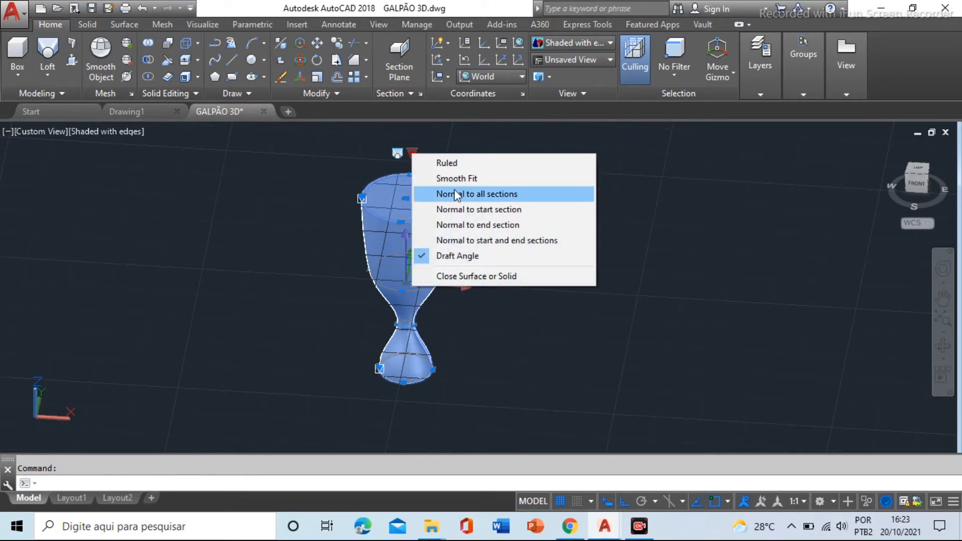
pyautogui.click(456, 196)
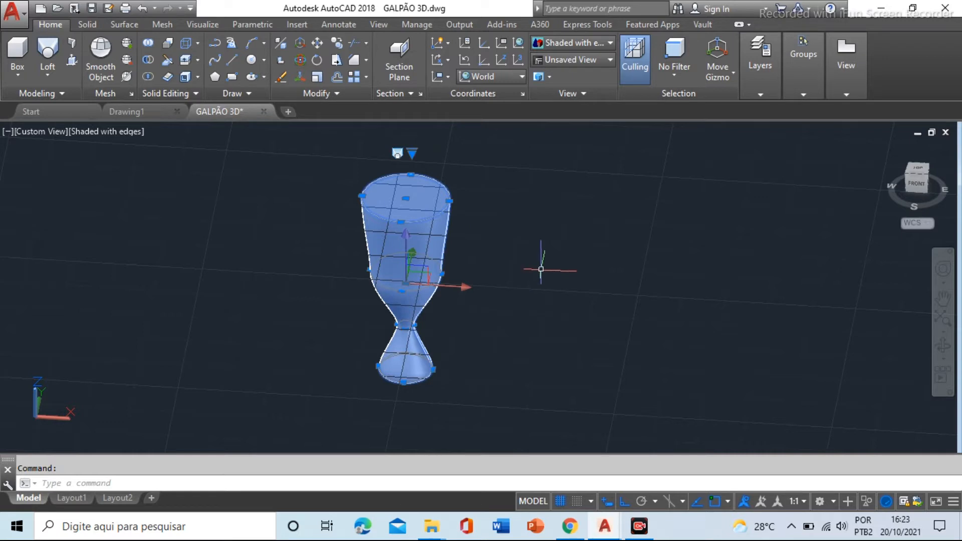
pyautogui.press('Escape')
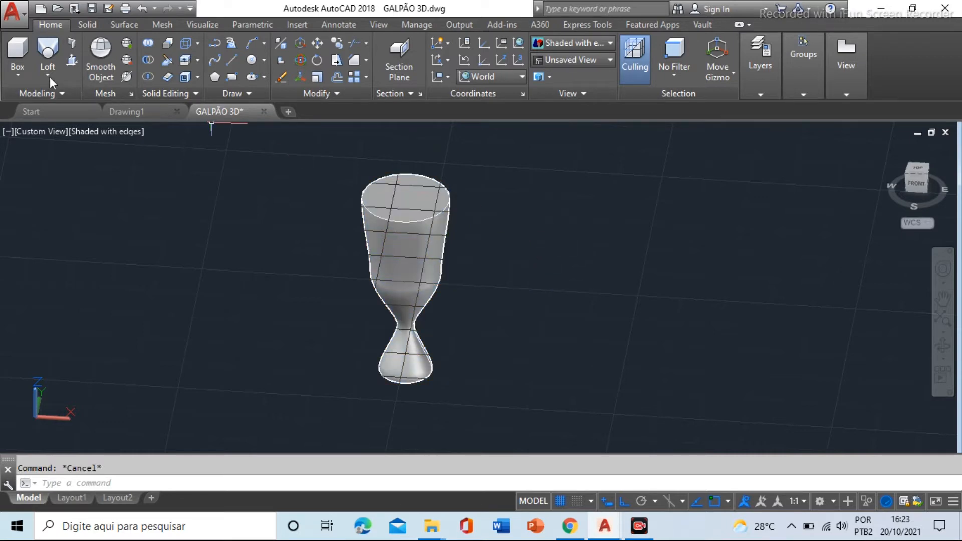
# - Draw a base circle with a radius of about 23 on the ground plane beside the goblet
pyautogui.write('c')
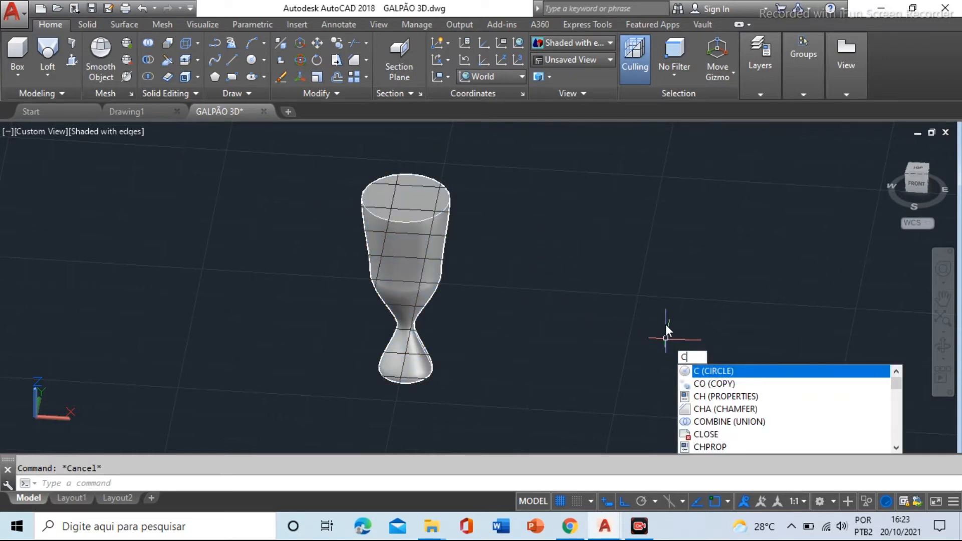
pyautogui.press('Return')
pyautogui.click(559, 340)
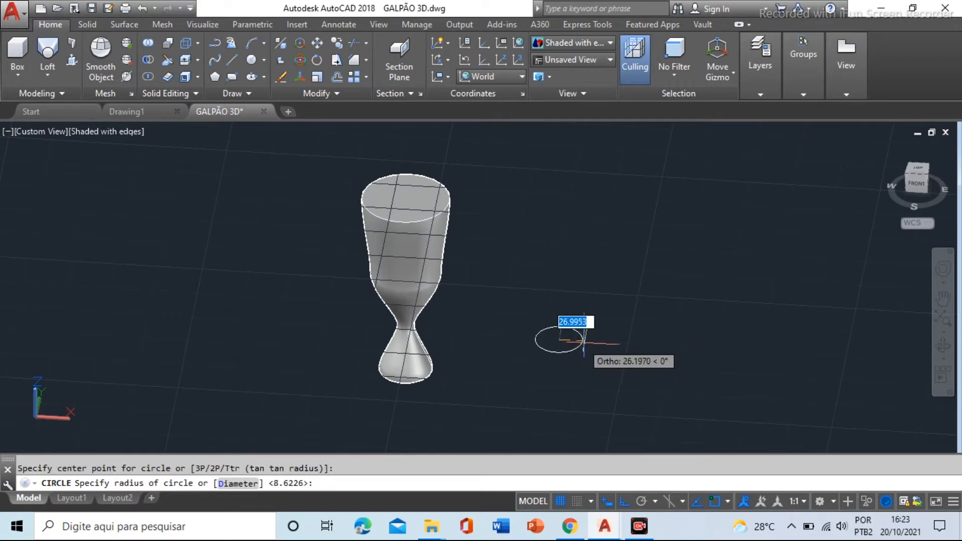
pyautogui.click(579, 340)
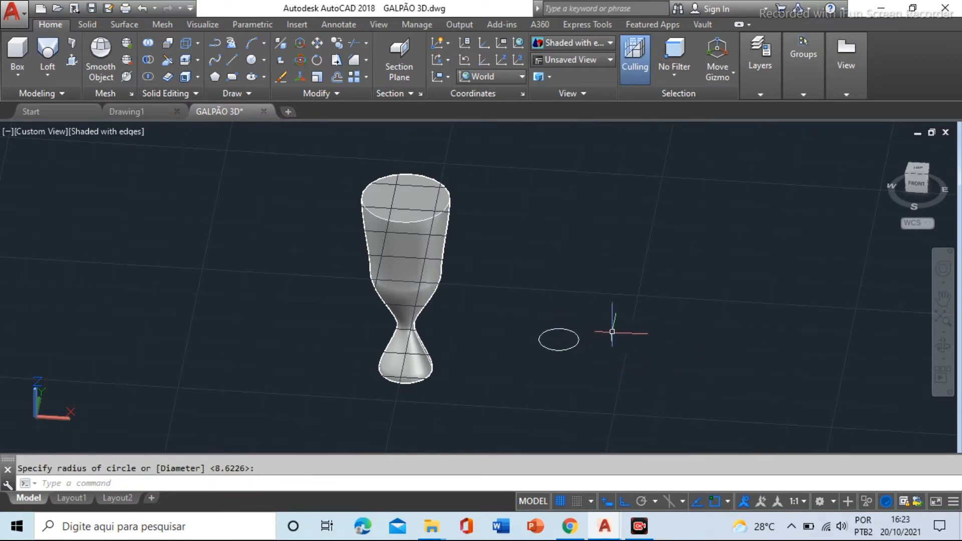
# - Copy the base circle straight up along Z by about 100 units
pyautogui.scroll(2, 592, 345)
pyautogui.write('co')
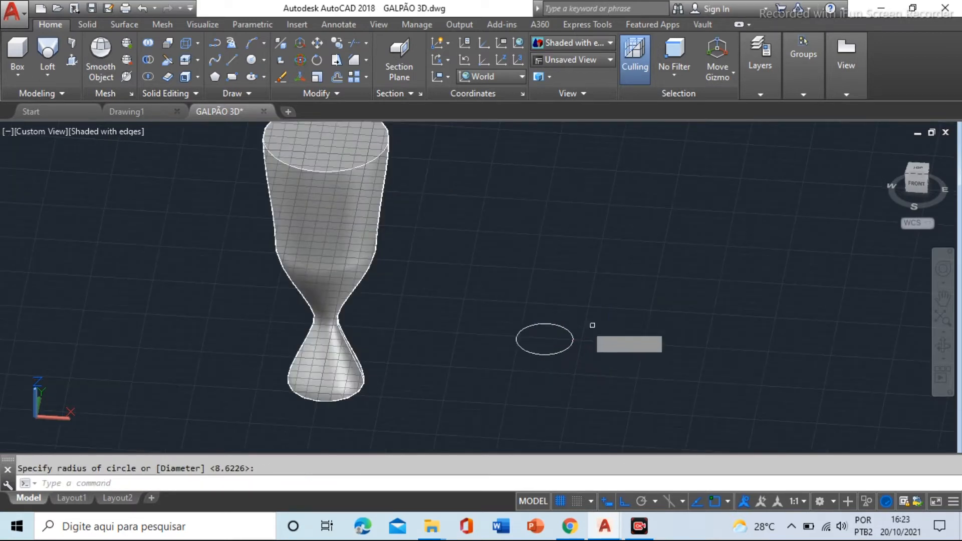
pyautogui.press('Return')
pyautogui.click(583, 305)
pyautogui.click(533, 355)
pyautogui.press('Return')
pyautogui.click(604, 345)
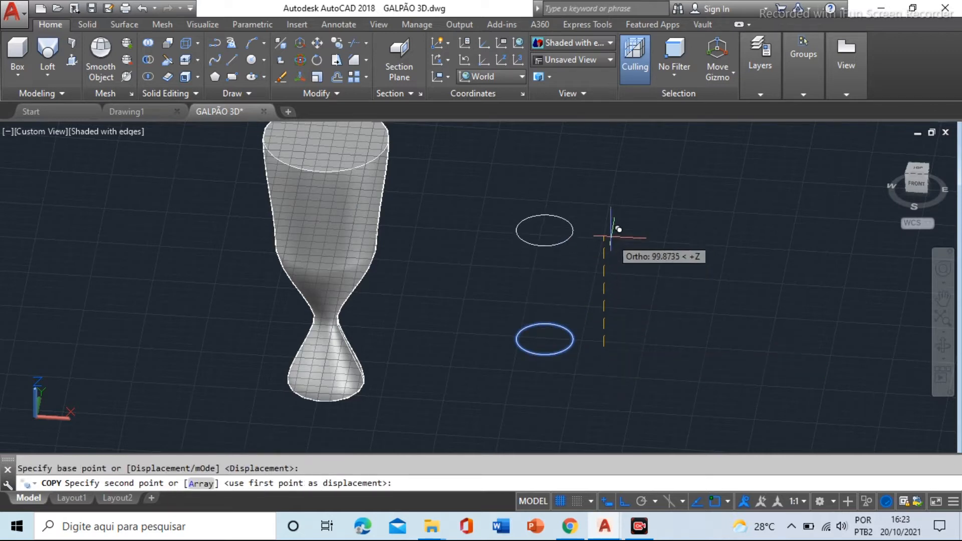
pyautogui.click(611, 233)
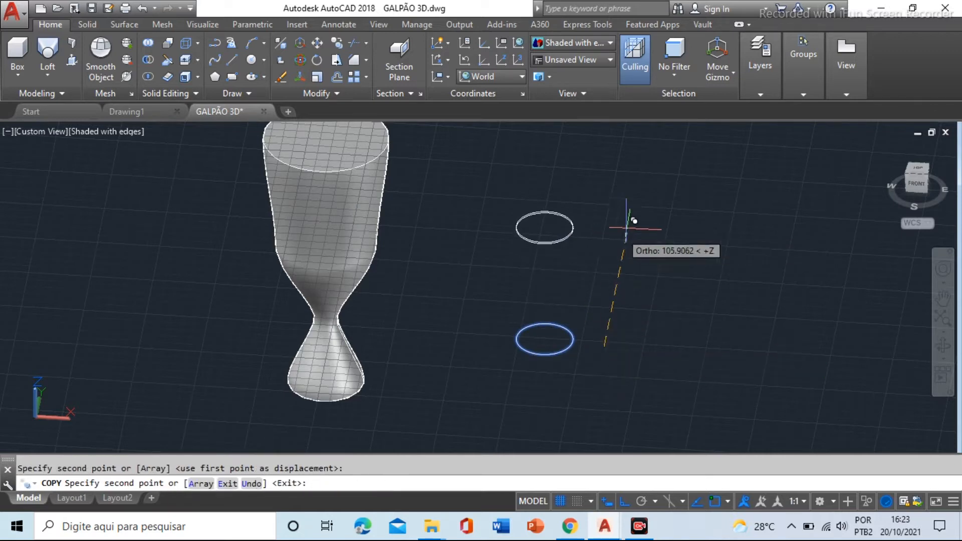
pyautogui.press('Escape')
# - Draw a concentric circle with a radius of about 12.5 inside the raised circle copy
pyautogui.scroll(2, 612, 197)
pyautogui.write('c')
pyautogui.press('Return')
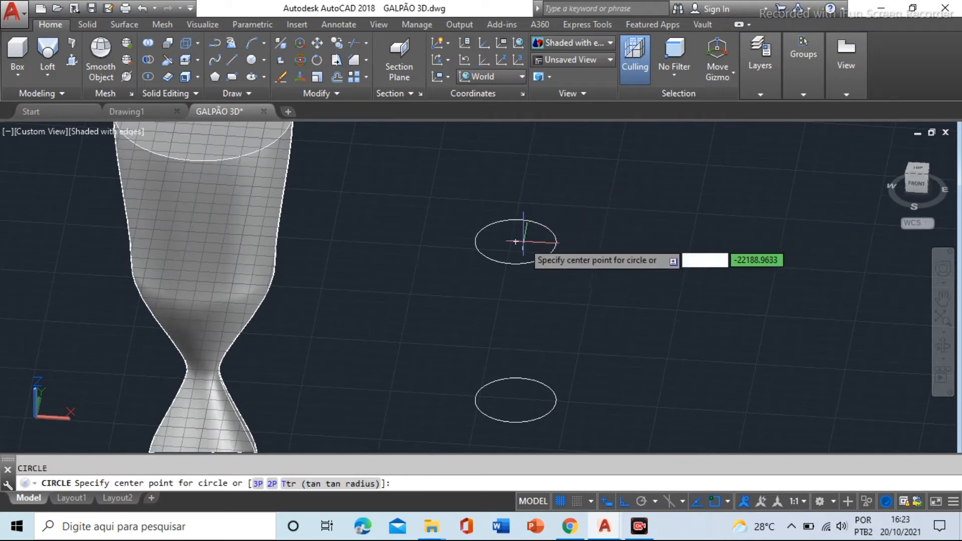
pyautogui.click(516, 242)
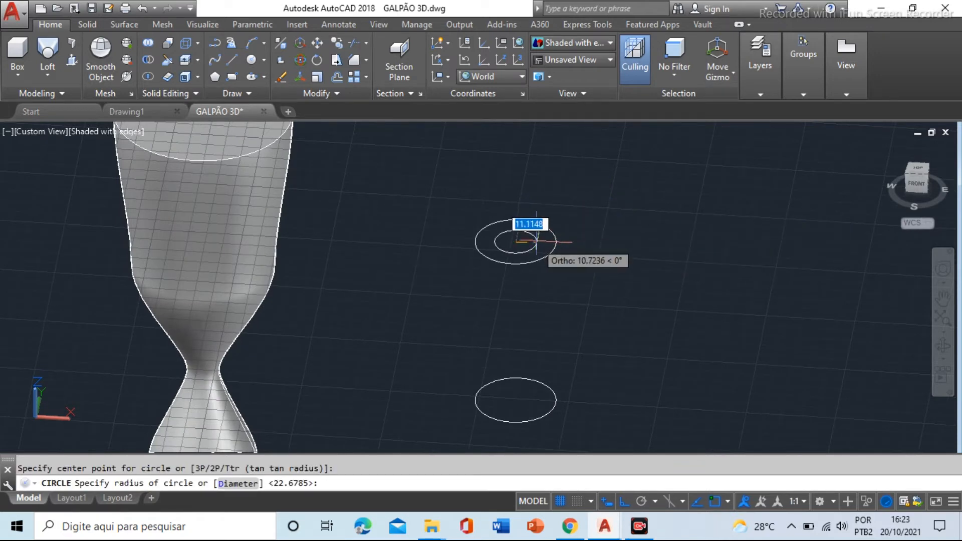
pyautogui.click(538, 242)
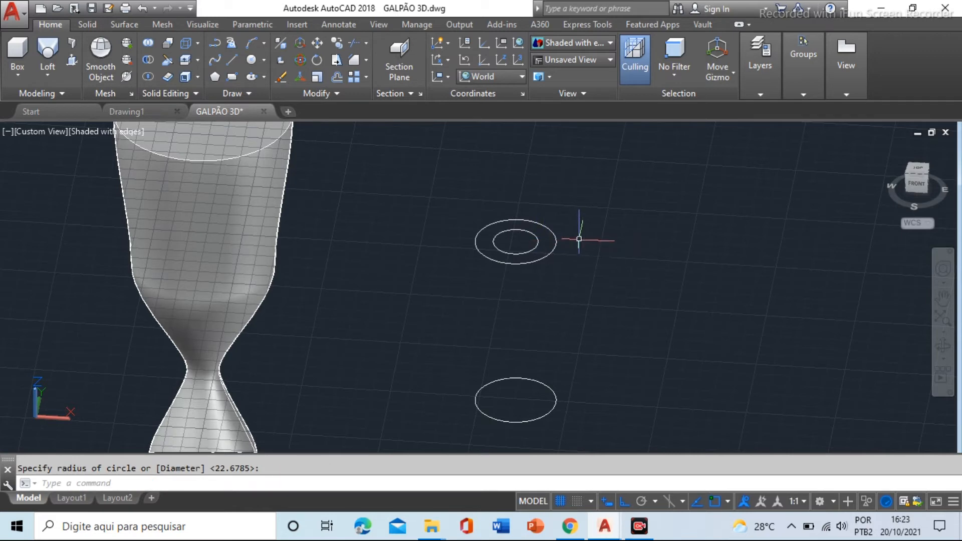
# - Move the new inner circle straight up along Z, a short distance above the larger circle
pyautogui.write('m')
pyautogui.press('Return')
pyautogui.click(536, 244)
pyautogui.press('Return')
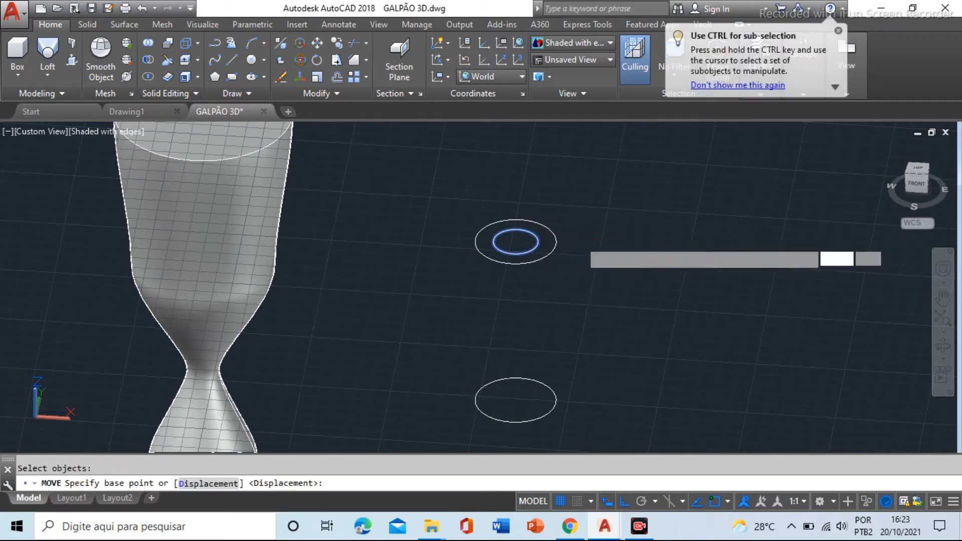
pyautogui.click(576, 238)
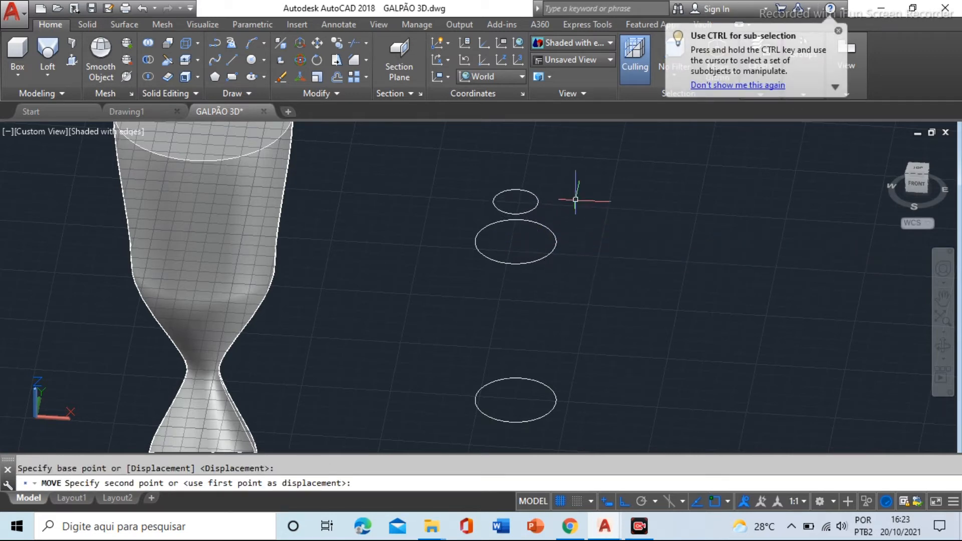
pyautogui.click(576, 200)
pyautogui.write('co')
pyautogui.press('Return')
pyautogui.scroll(3, 575, 202)
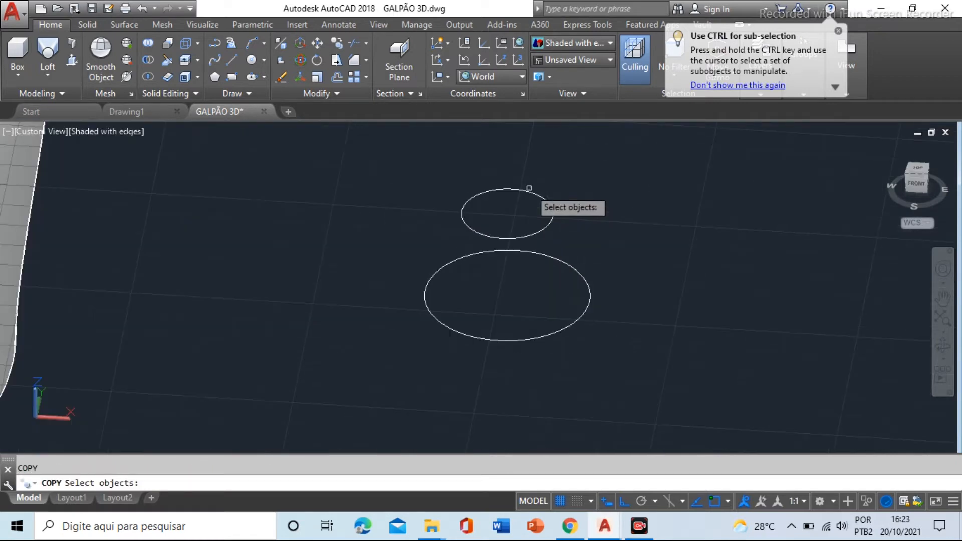
pyautogui.scroll(1, 575, 202)
pyautogui.press('Escape')
# - Draw a concentric circle with a radius of about 6.8 inside the topmost circle
pyautogui.write('c')
pyautogui.press('Return')
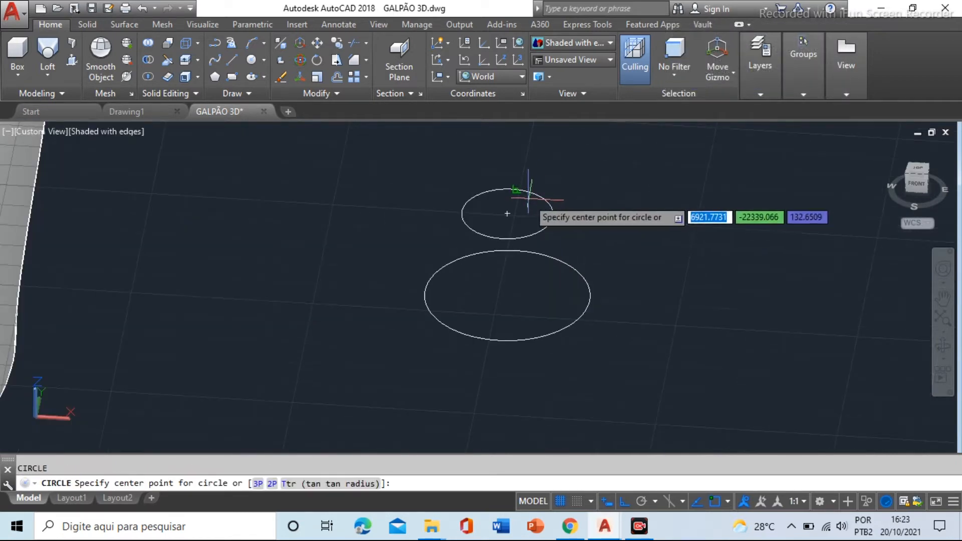
pyautogui.click(508, 214)
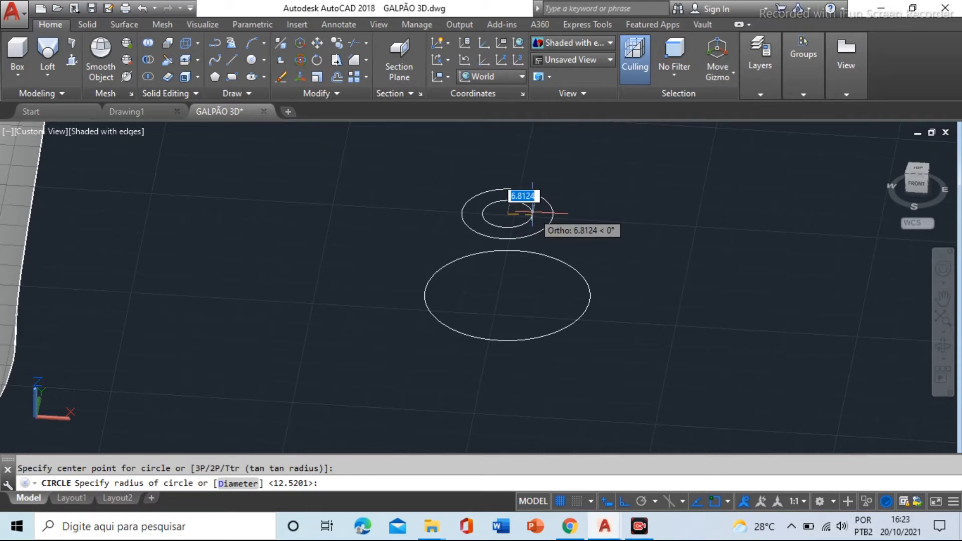
pyautogui.click(532, 213)
# - Move the newly drawn small circle straight up along Z by about 16 units
pyautogui.write('m')
pyautogui.press('Return')
pyautogui.click(532, 215)
pyautogui.press('Return')
pyautogui.click(583, 204)
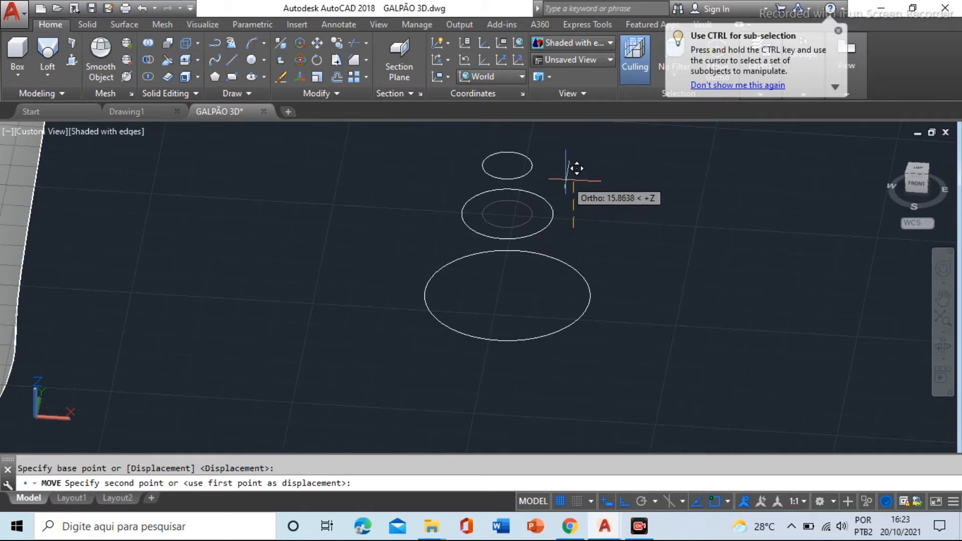
pyautogui.click(572, 179)
pyautogui.scroll(-1, 377, 361)
pyautogui.scroll(-2, 477, 193)
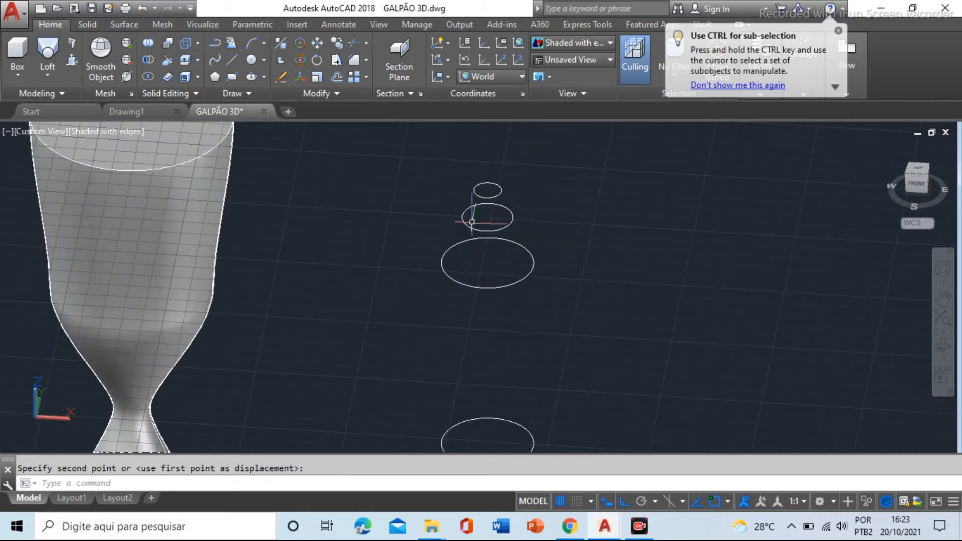
# - Draw an even smaller concentric circle inside the topmost circle of the stack
pyautogui.scroll(2, 492, 164)
pyautogui.write('c')
pyautogui.press('Return')
pyautogui.scroll(2, 506, 175)
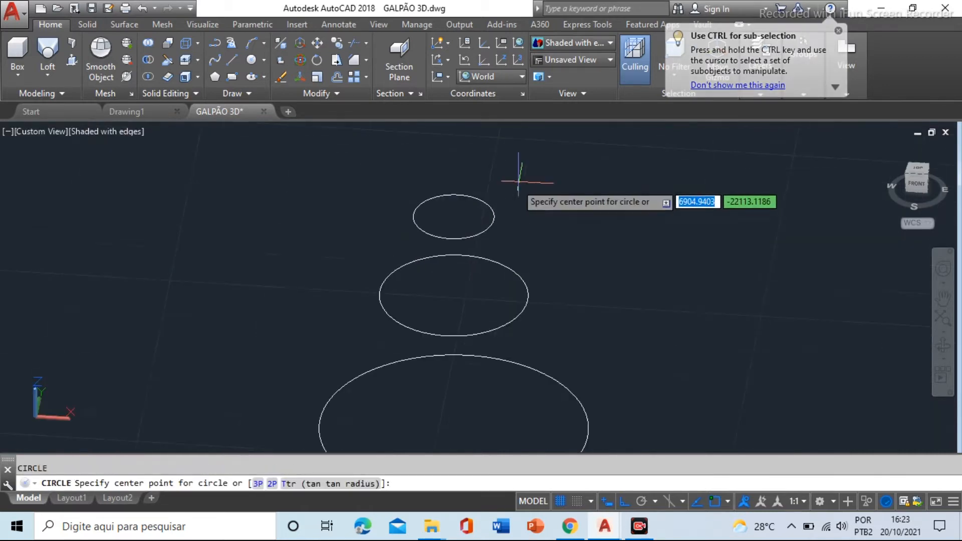
pyautogui.click(454, 217)
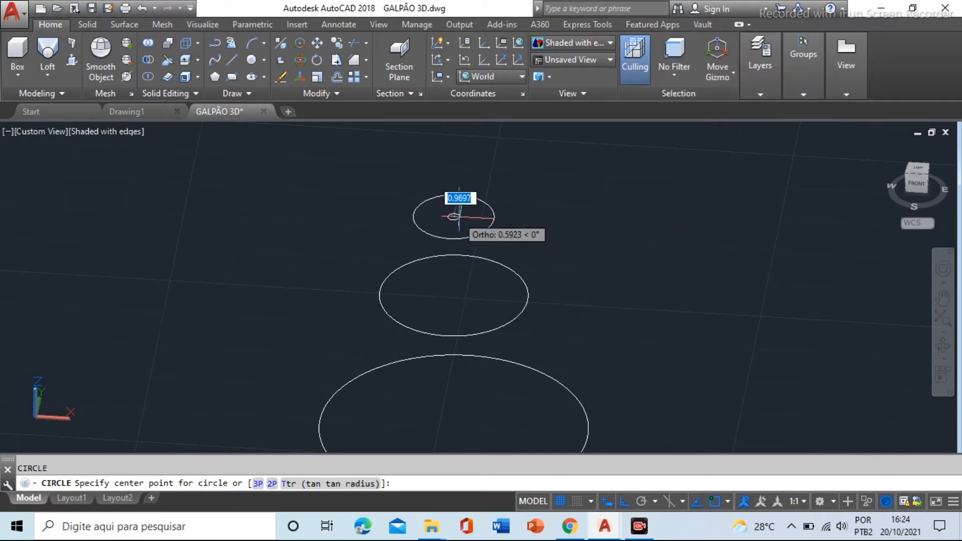
pyautogui.click(473, 215)
# - Move the smallest circle straight up along Z so it sits above the rest of the stack
pyautogui.write('m')
pyautogui.press('Return')
pyautogui.click(466, 224)
pyautogui.scroll(-3, 481, 266)
pyautogui.press('Return')
pyautogui.click(525, 273)
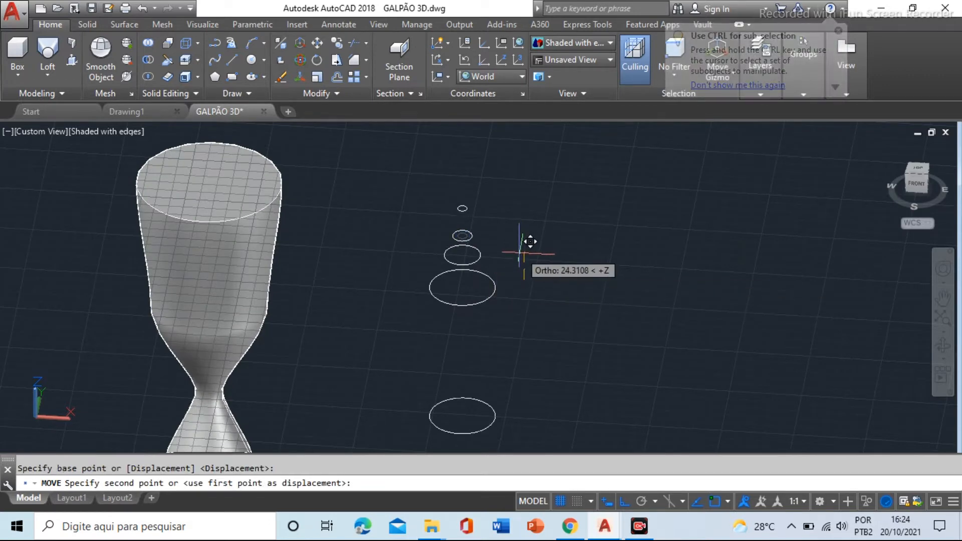
pyautogui.click(524, 250)
# - Stretch the topmost circle to a radius of about 5.7 and deselect it
pyautogui.scroll(2, 471, 211)
pyautogui.scroll(2, 473, 189)
pyautogui.click(481, 186)
pyautogui.click(447, 222)
pyautogui.click(444, 215)
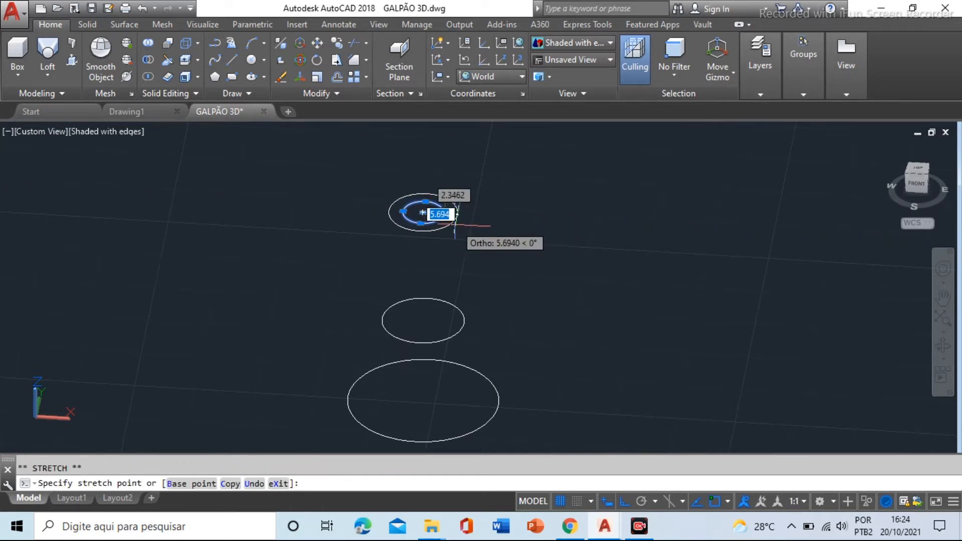
pyautogui.click(455, 225)
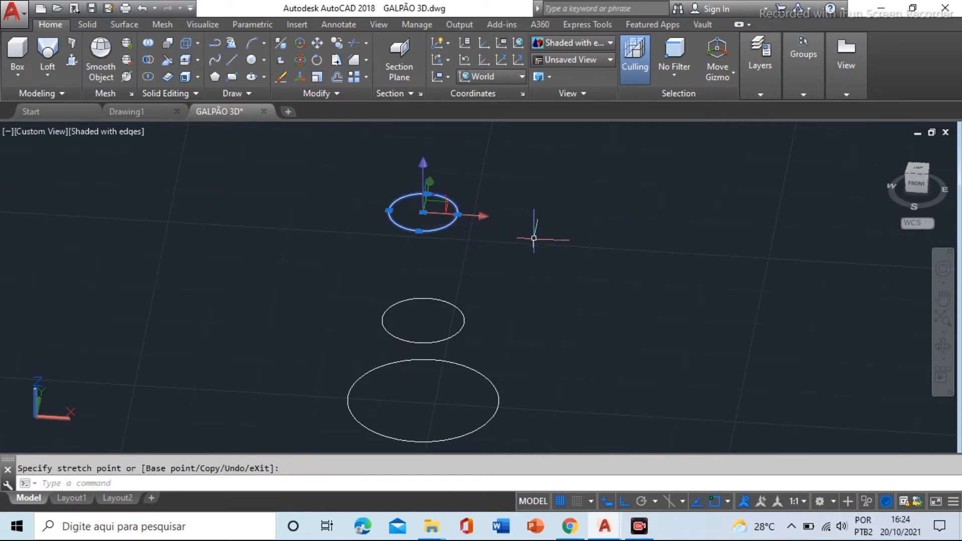
pyautogui.press('Escape')
# - Loft the five stacked circles in order from the base circle up to the topmost one as a solid bottle shape
pyautogui.scroll(-5, 435, 218)
pyautogui.scroll(2, 407, 209)
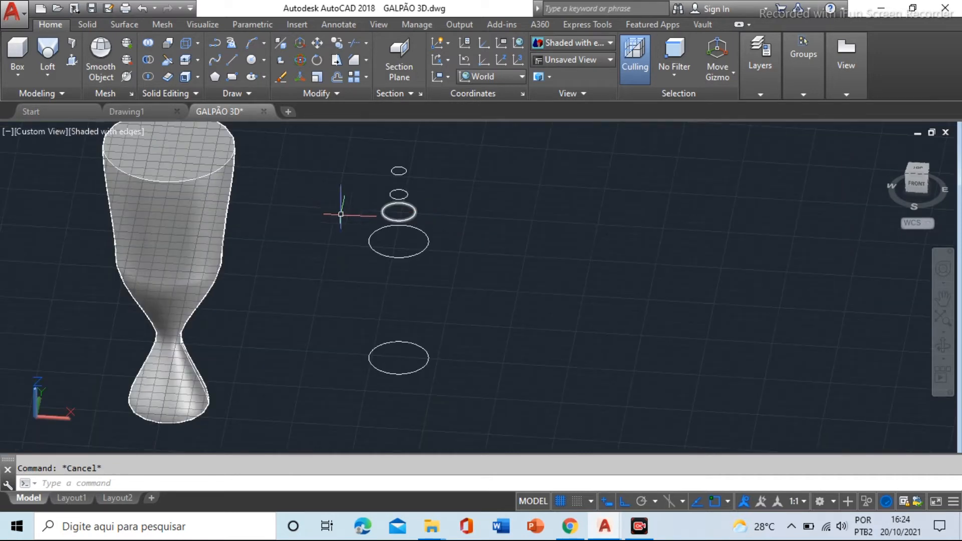
pyautogui.click(48, 53)
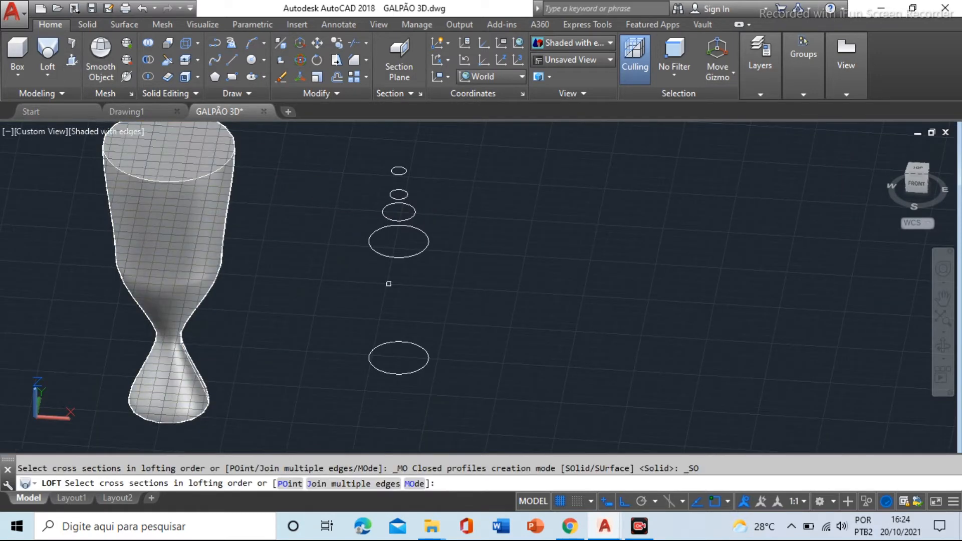
pyautogui.click(385, 344)
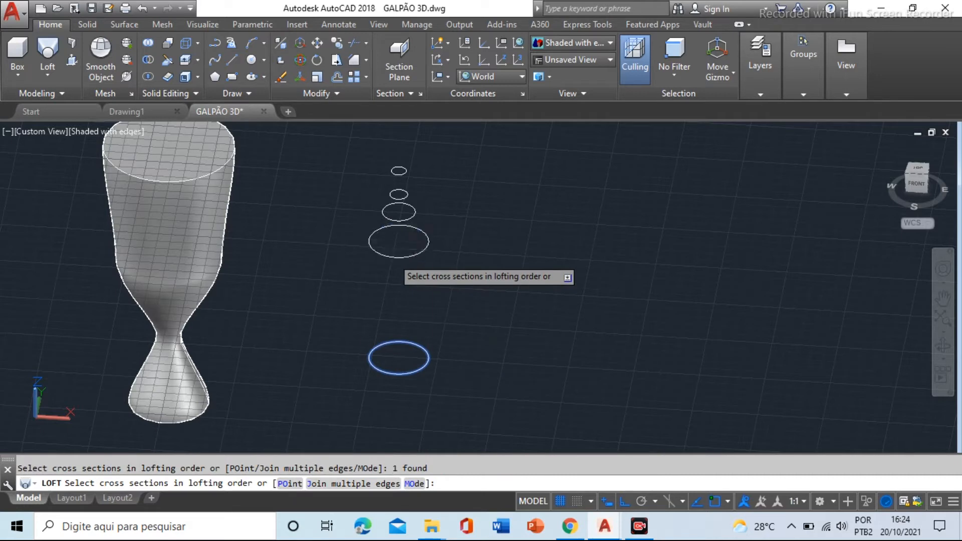
pyautogui.click(392, 257)
pyautogui.click(390, 220)
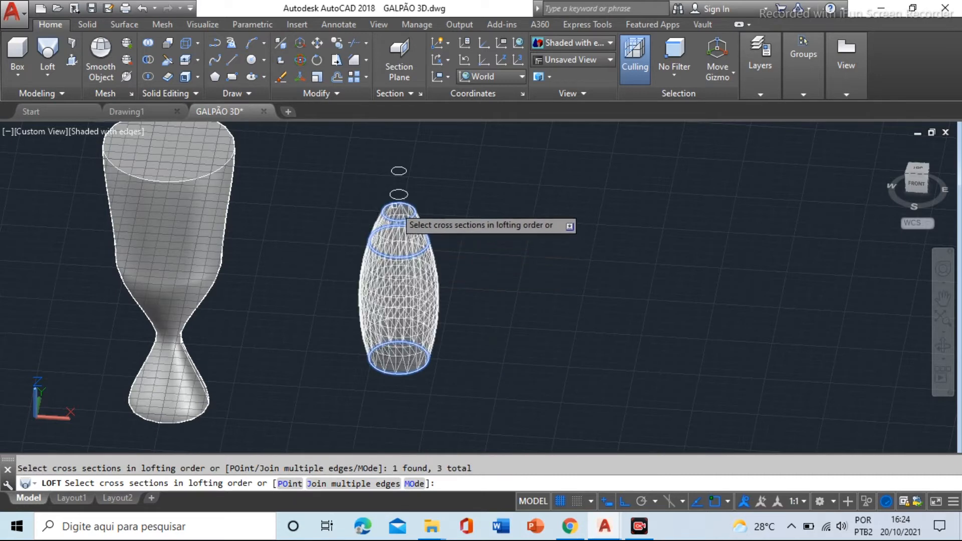
pyautogui.click(392, 198)
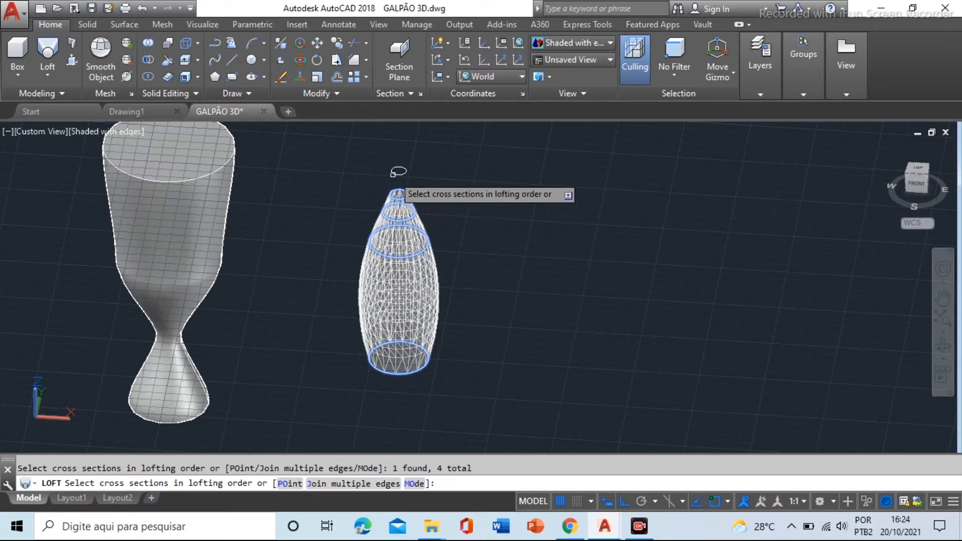
pyautogui.click(393, 173)
pyautogui.rightClick(473, 209)
pyautogui.click(481, 214)
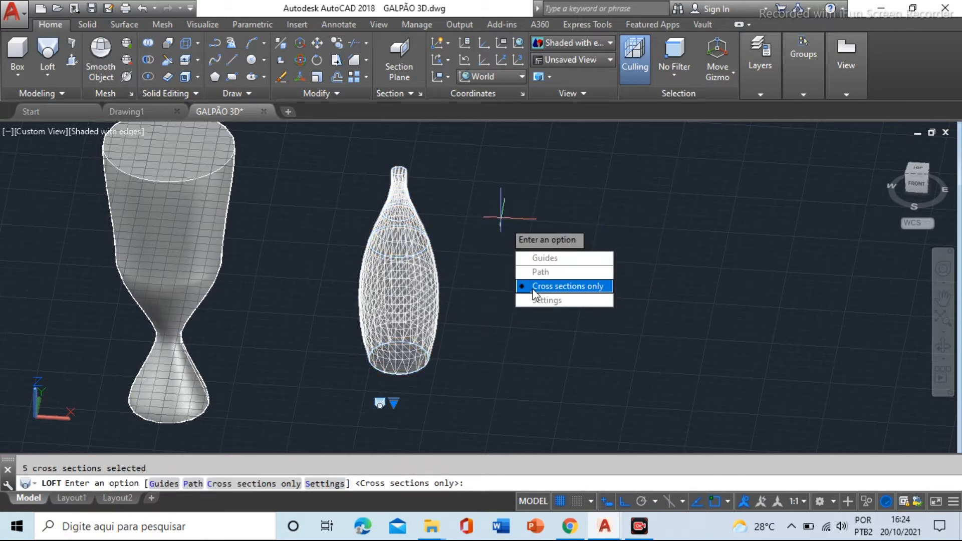
# - Compare the bottle loft's Normal to all sections, Normal to start section and Normal to end section options
pyautogui.click(394, 401)
pyautogui.click(454, 308)
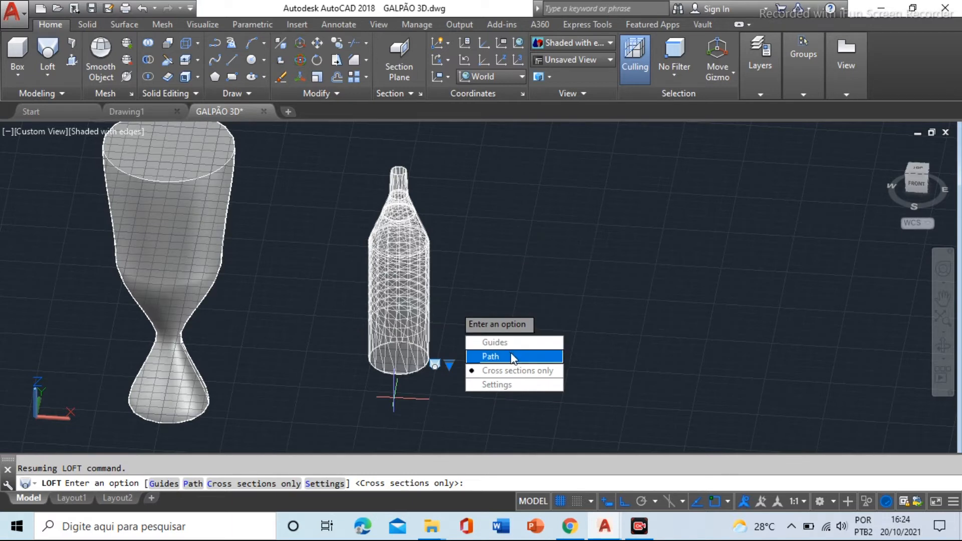
pyautogui.click(449, 366)
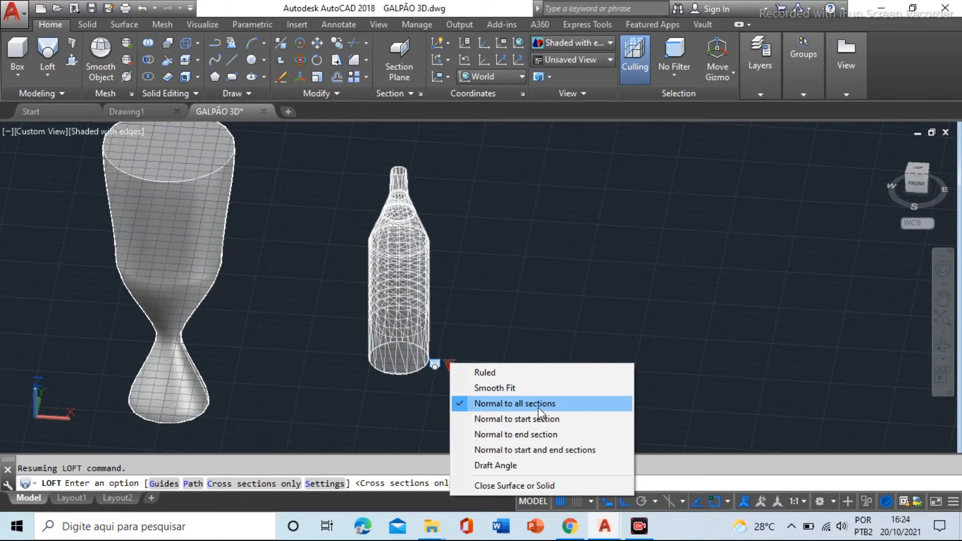
pyautogui.click(530, 420)
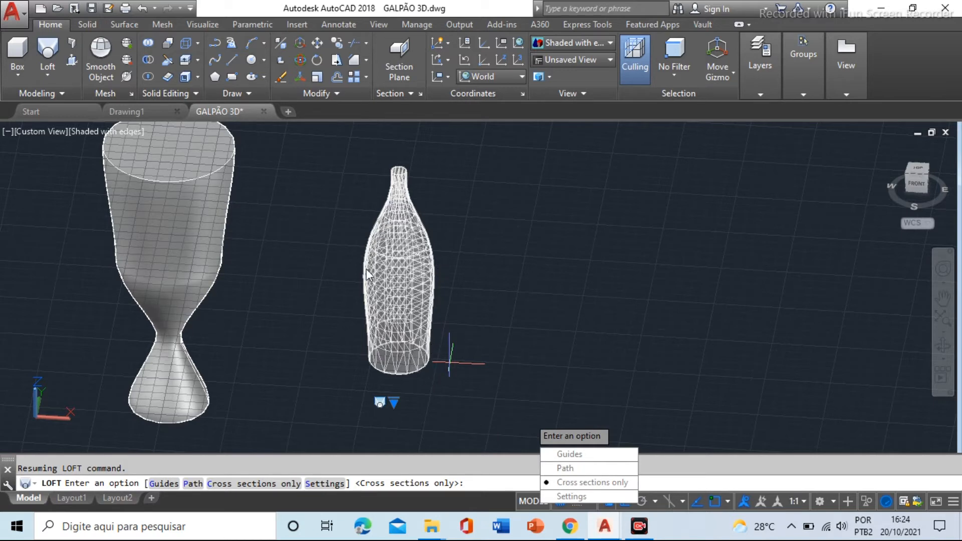
pyautogui.click(394, 403)
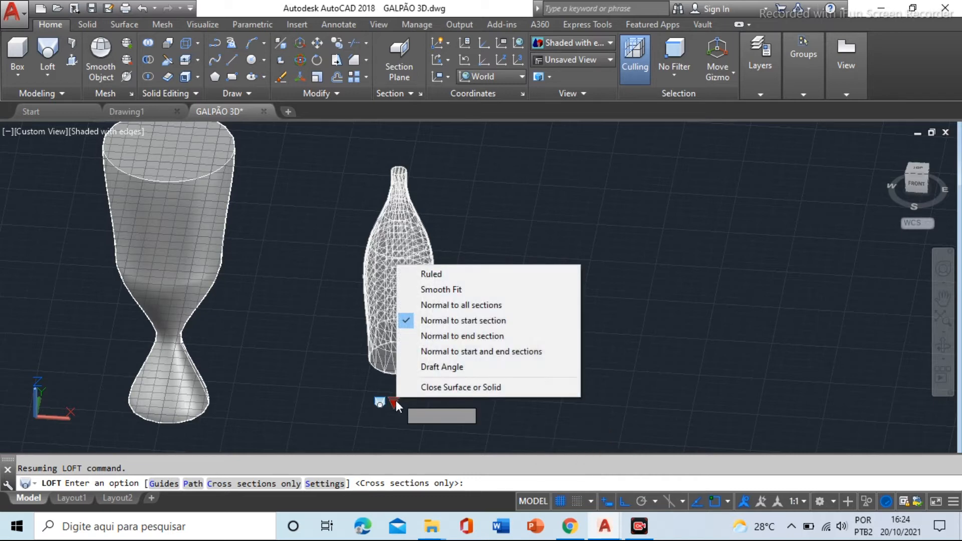
pyautogui.click(455, 337)
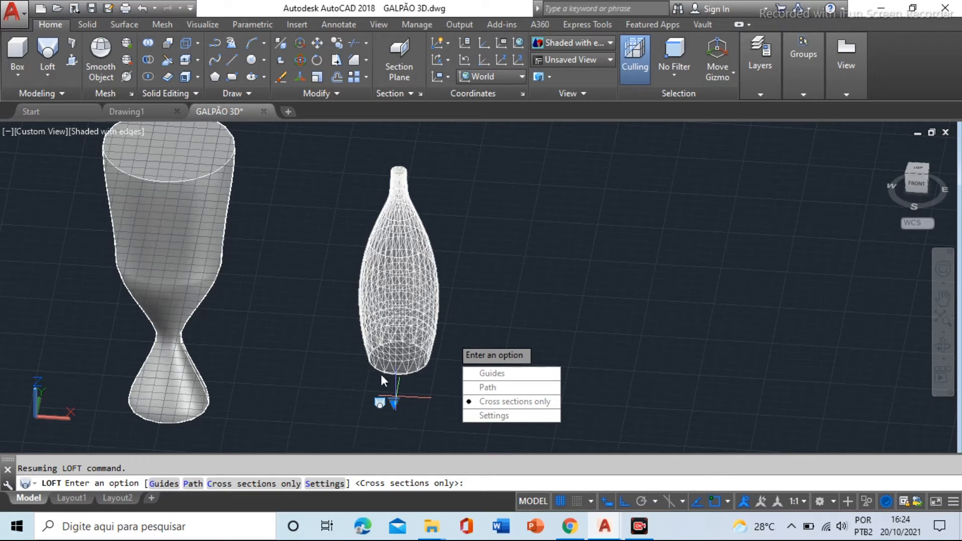
# - Set the bottle loft to Normal to start and end sections and finish the solid
pyautogui.click(393, 402)
pyautogui.click(494, 358)
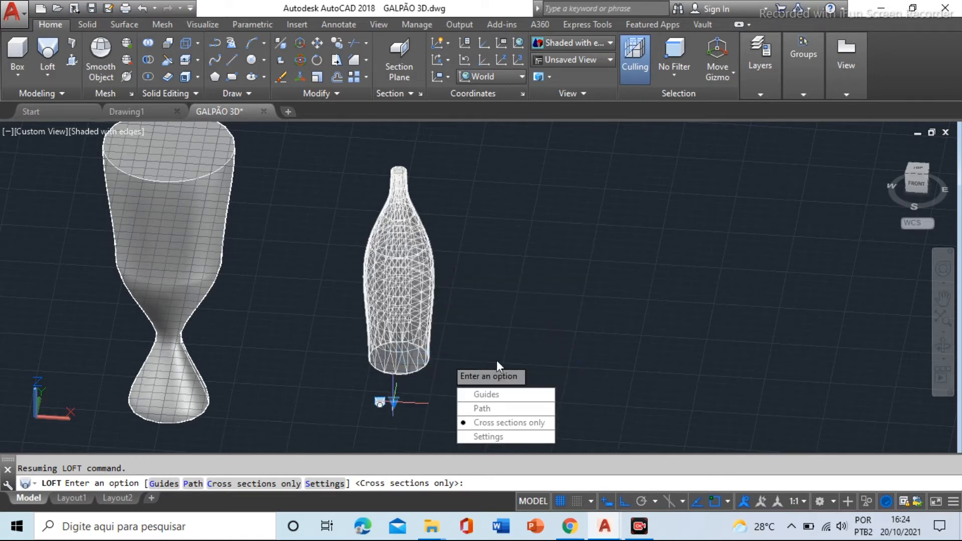
pyautogui.rightClick(516, 247)
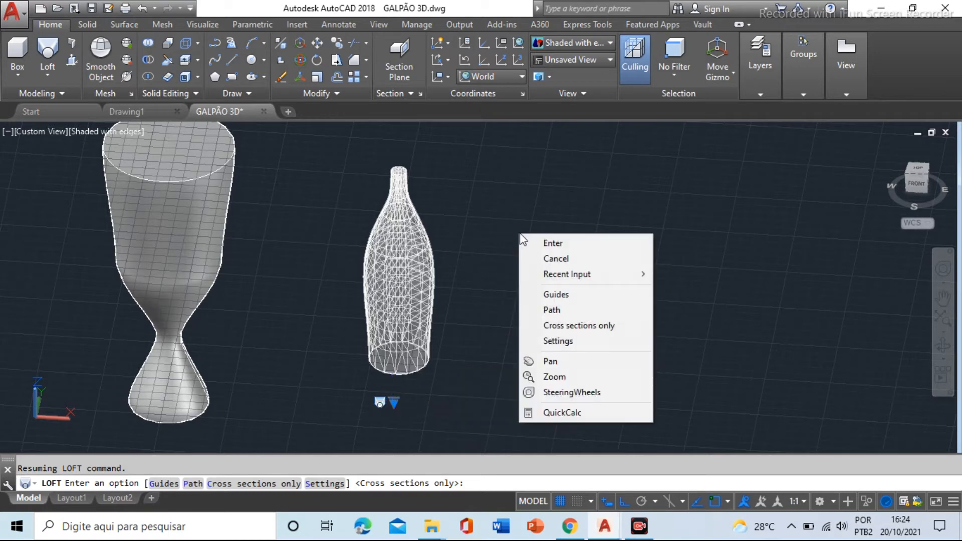
pyautogui.click(549, 244)
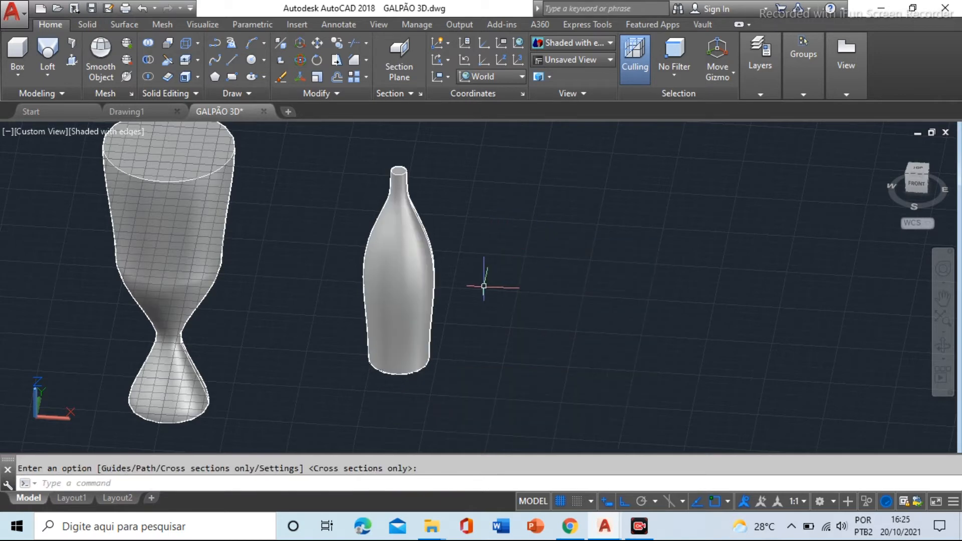
pyautogui.scroll(-3, 485, 287)
pyautogui.keyDown('shift'); pyautogui.moveTo(486, 287); pyautogui.dragTo(359, 295, button='middle'); pyautogui.keyUp('shift')
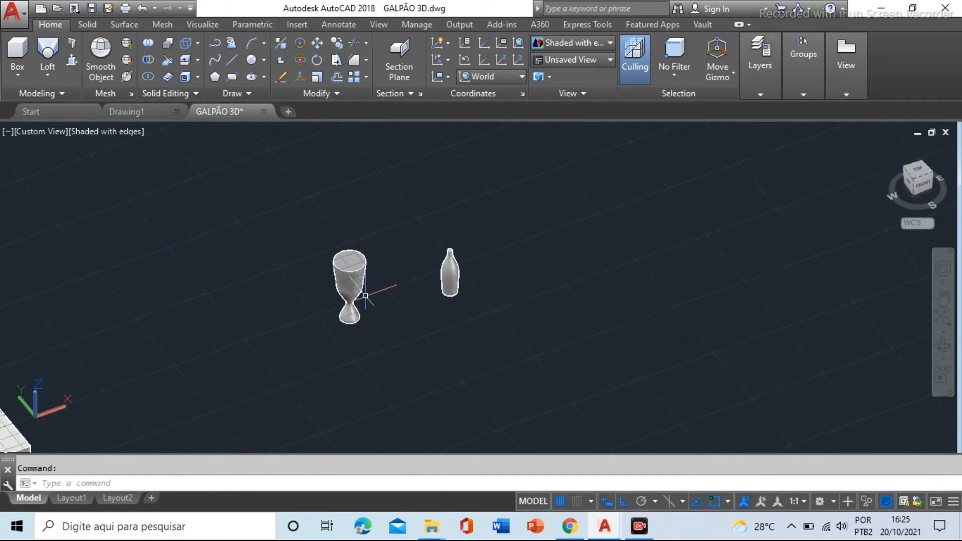
pyautogui.scroll(-3, 450, 281)
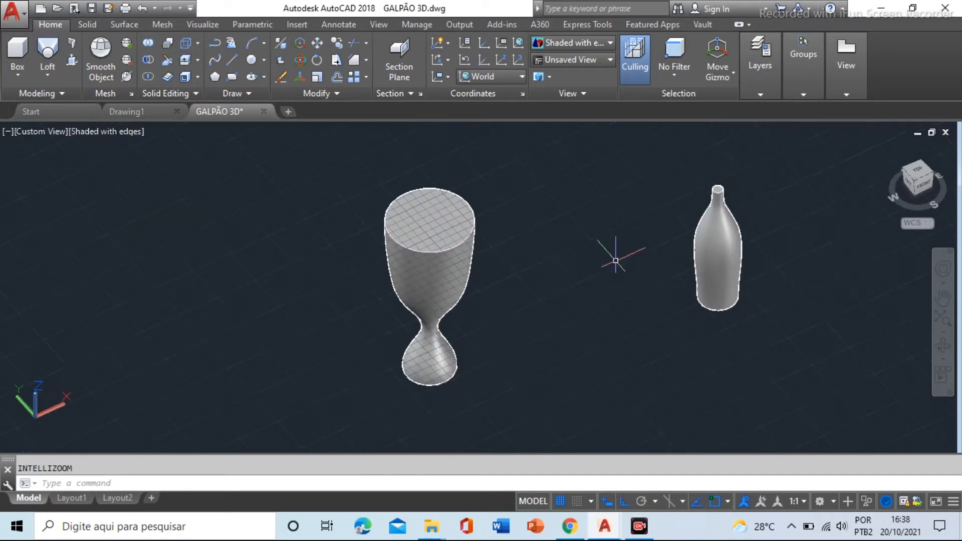
pyautogui.moveTo(617, 260); pyautogui.dragTo(475, 300, button='middle')
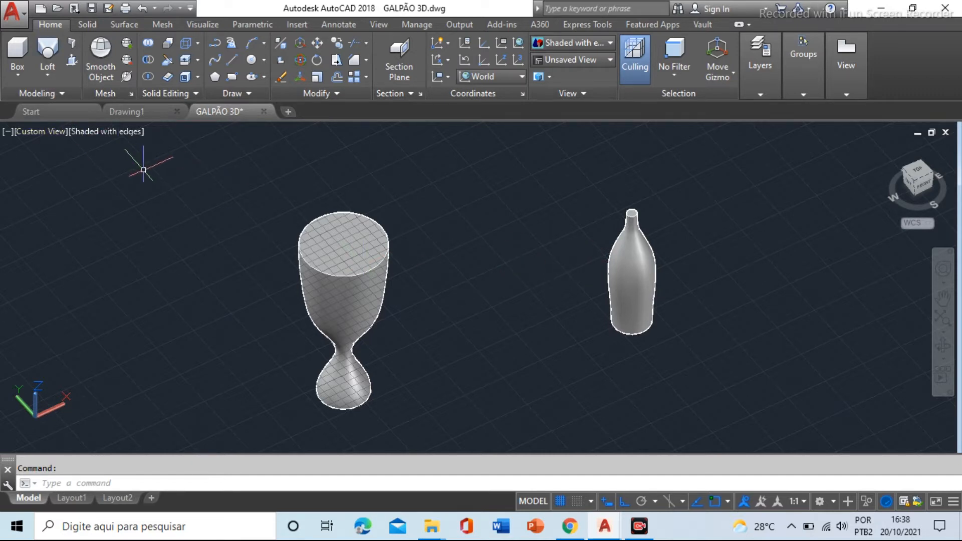
pyautogui.click(199, 77)
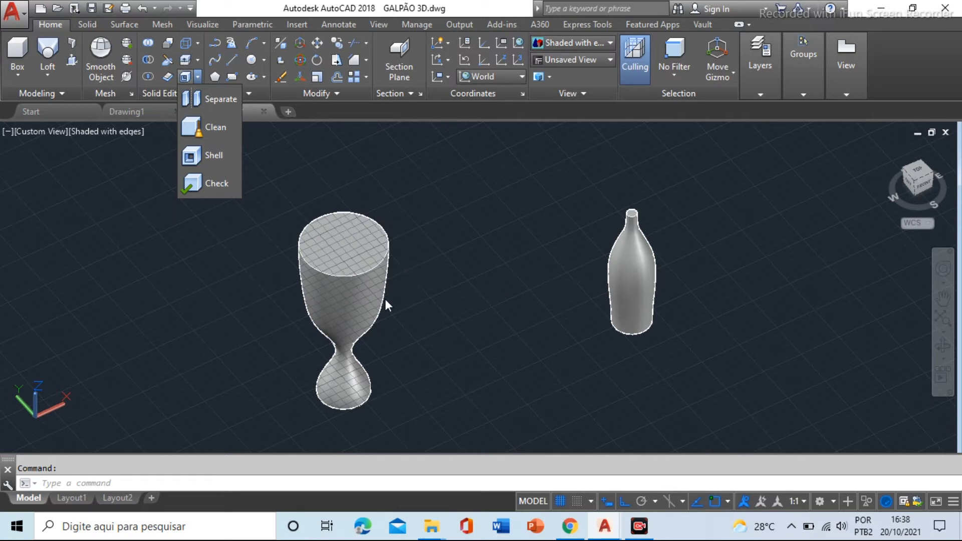
pyautogui.click(482, 253)
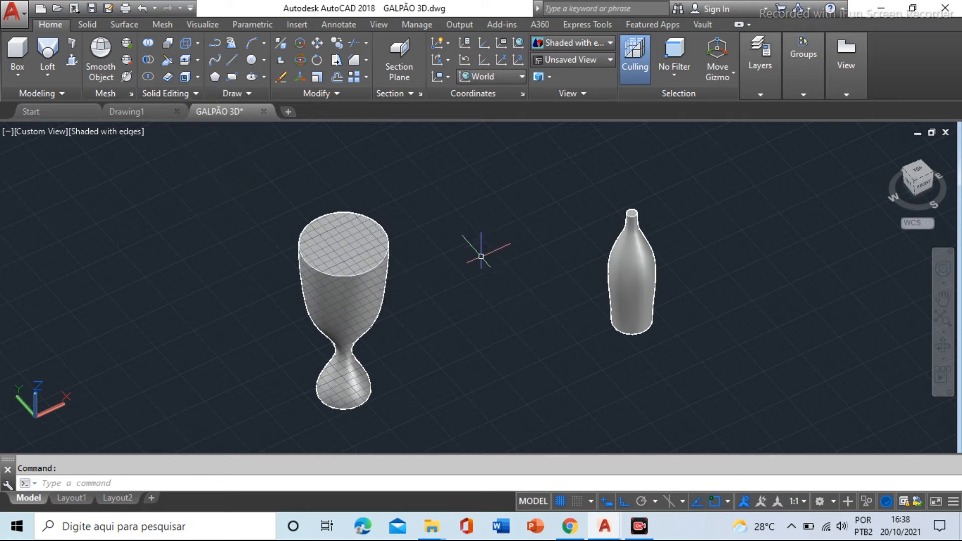
pyautogui.scroll(2, 373, 331)
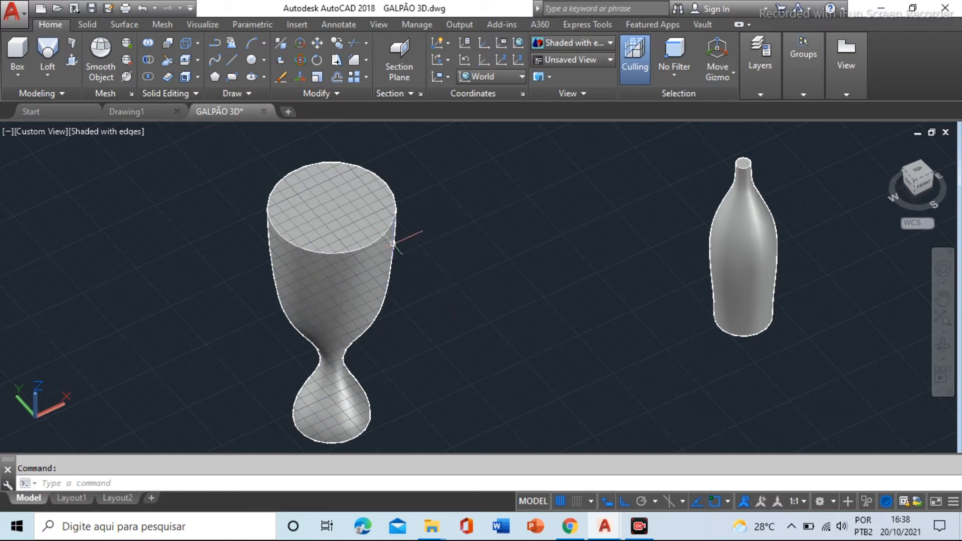
# - Shell the goblet solid with its top face removed, using an offset distance of 2, and exit the command
pyautogui.click(185, 77)
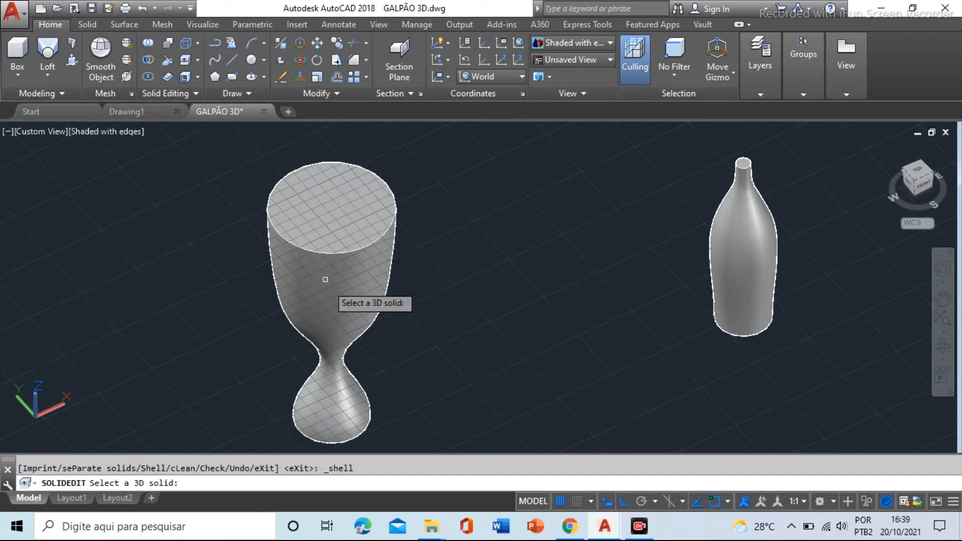
pyautogui.click(347, 297)
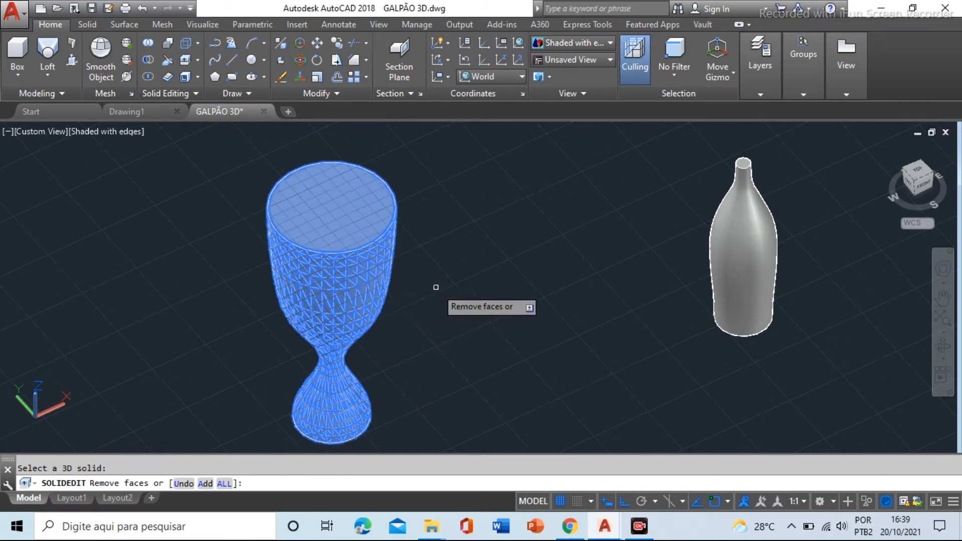
pyautogui.click(326, 203)
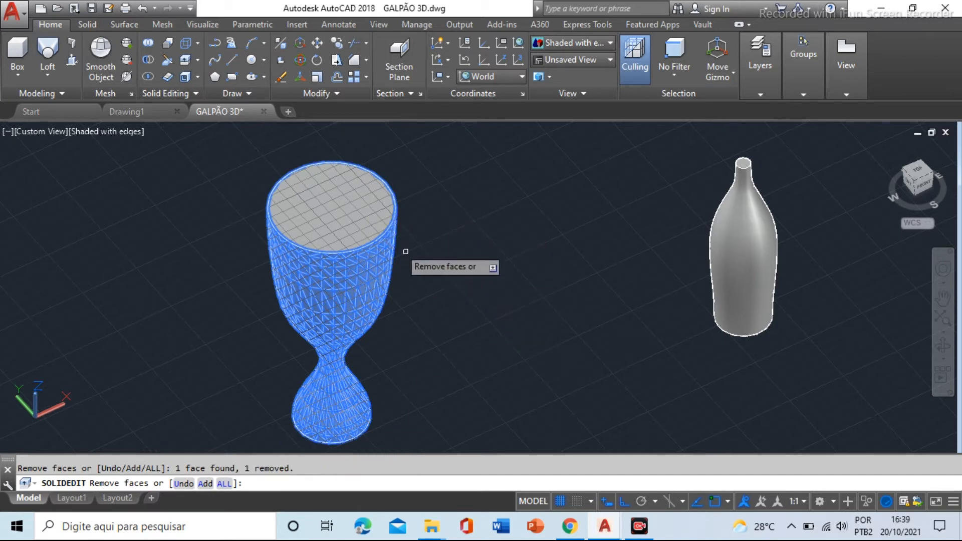
pyautogui.rightClick(452, 184)
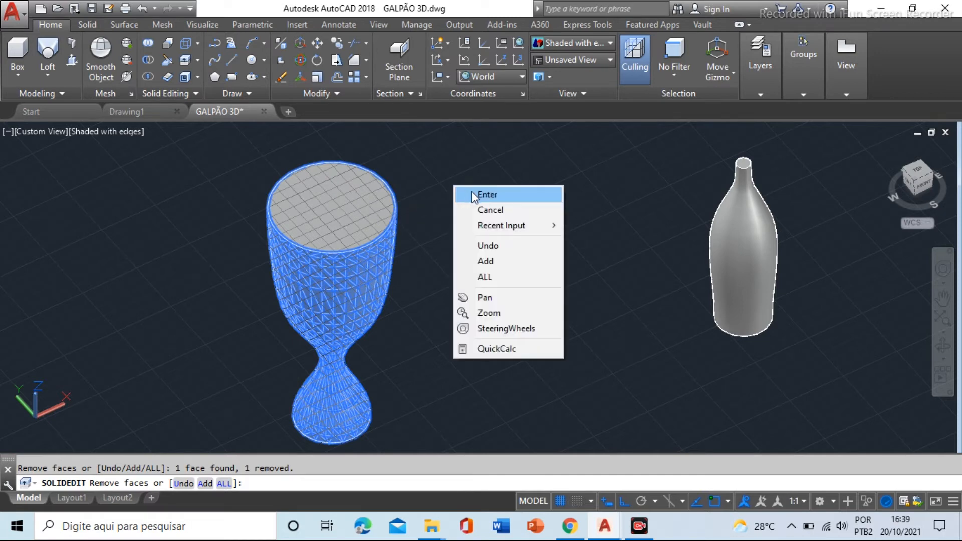
pyautogui.click(480, 193)
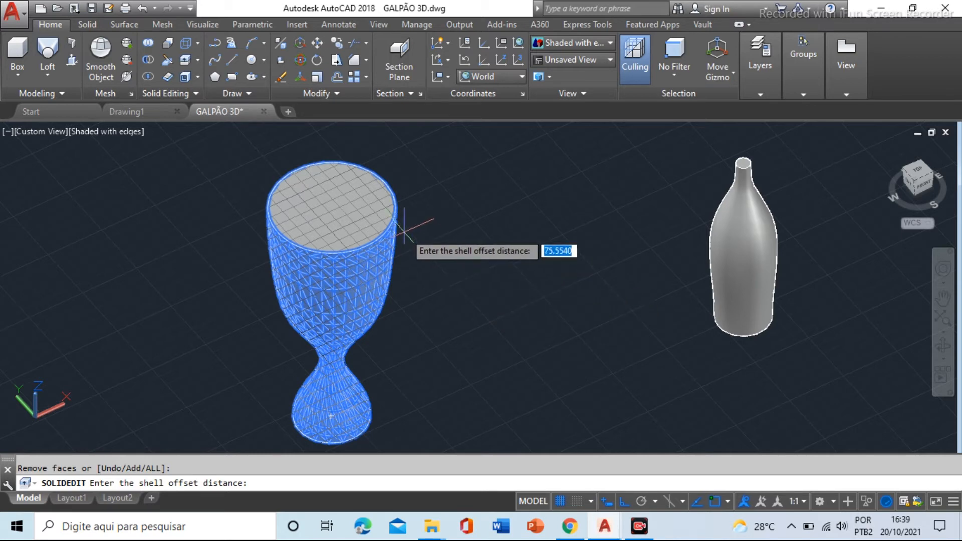
pyautogui.write('2')
pyautogui.press('Return')
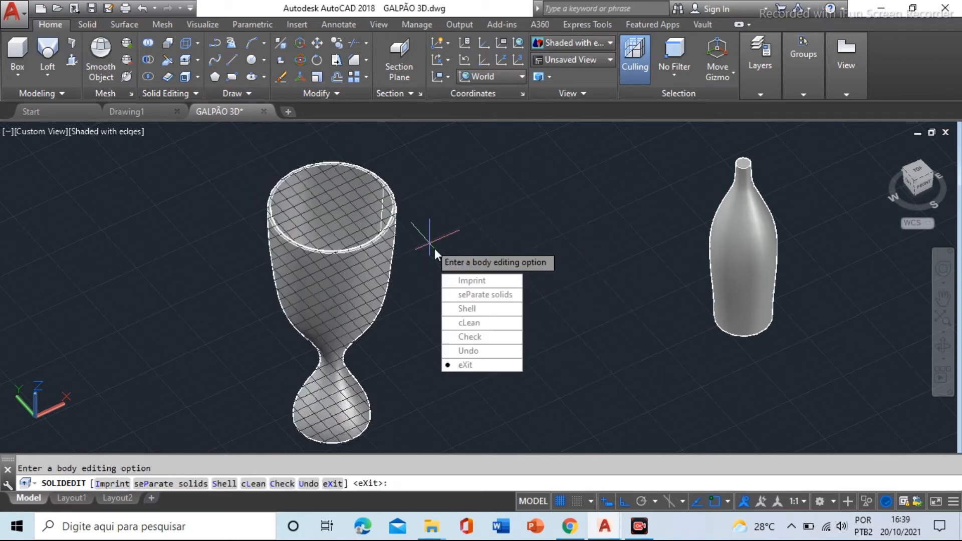
pyautogui.scroll(2, 438, 260)
pyautogui.keyDown('shift'); pyautogui.moveTo(353, 235); pyautogui.dragTo(393, 276, button='middle'); pyautogui.keyUp('shift')
pyautogui.scroll(-3, 328, 239)
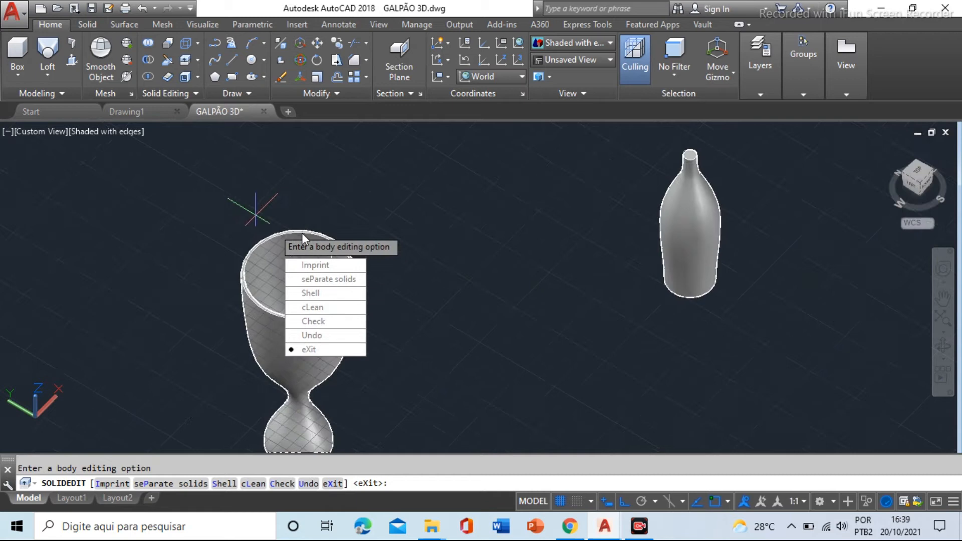
pyautogui.press('Escape')
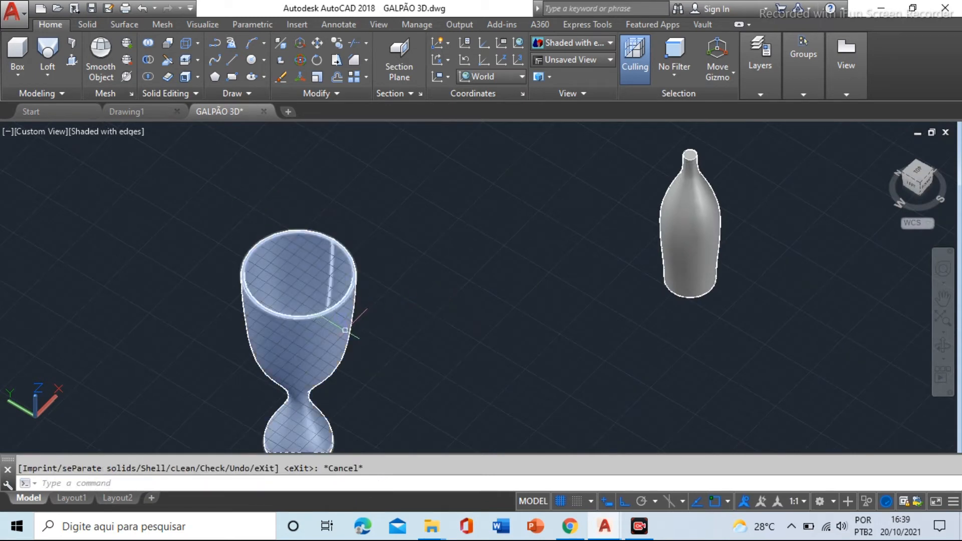
# - Shell the bottle solid with the top face of its neck removed, using an offset distance of 1, and exit the command
pyautogui.scroll(3, 736, 206)
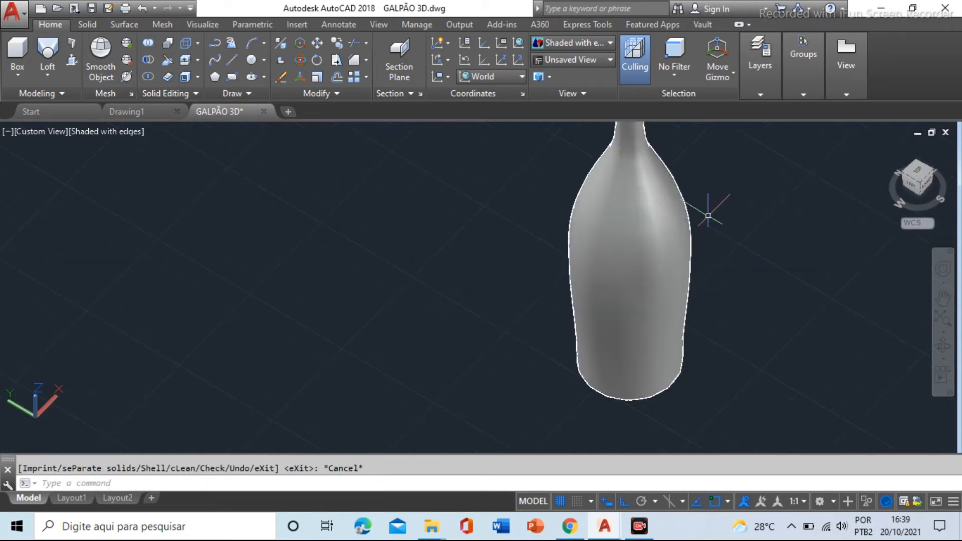
pyautogui.moveTo(709, 209); pyautogui.dragTo(462, 318, button='middle')
pyautogui.scroll(-2, 462, 317)
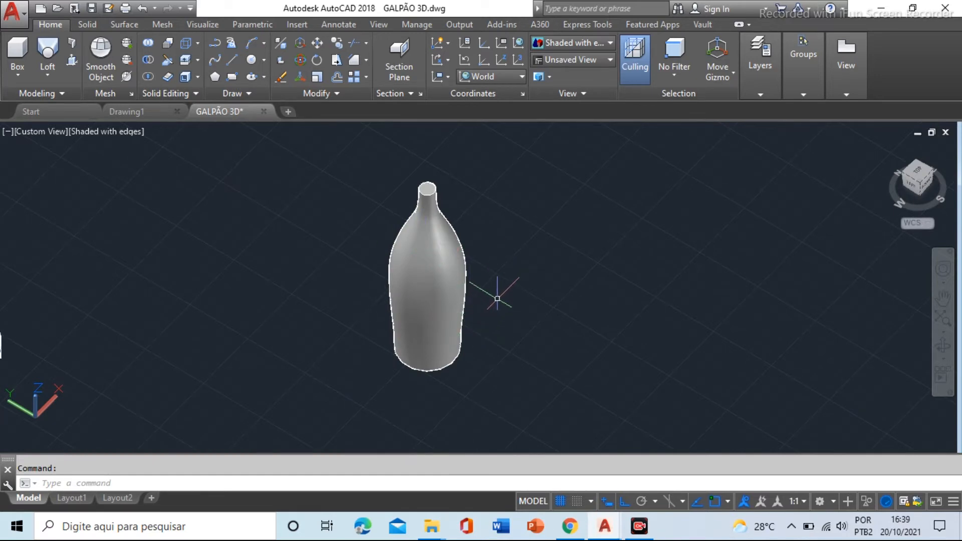
pyautogui.scroll(2, 493, 302)
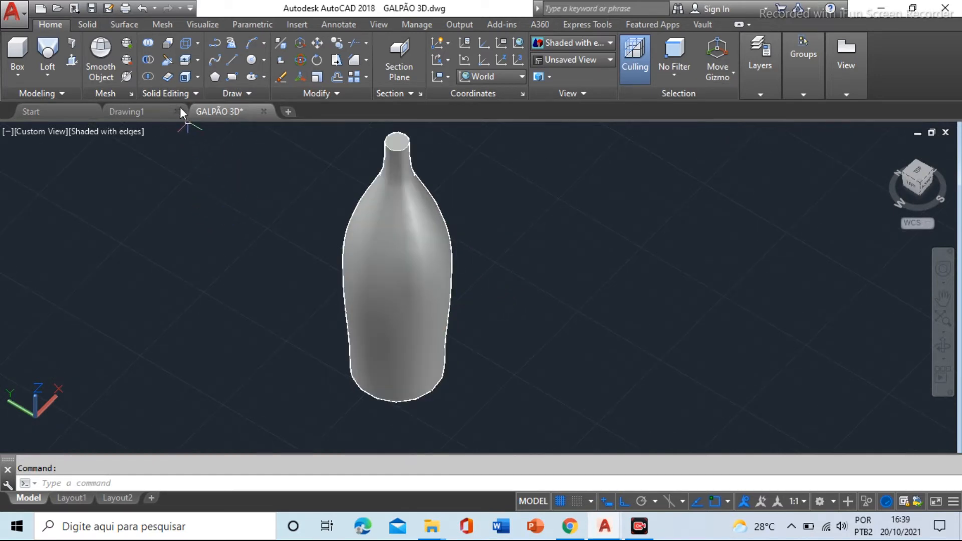
pyautogui.click(185, 77)
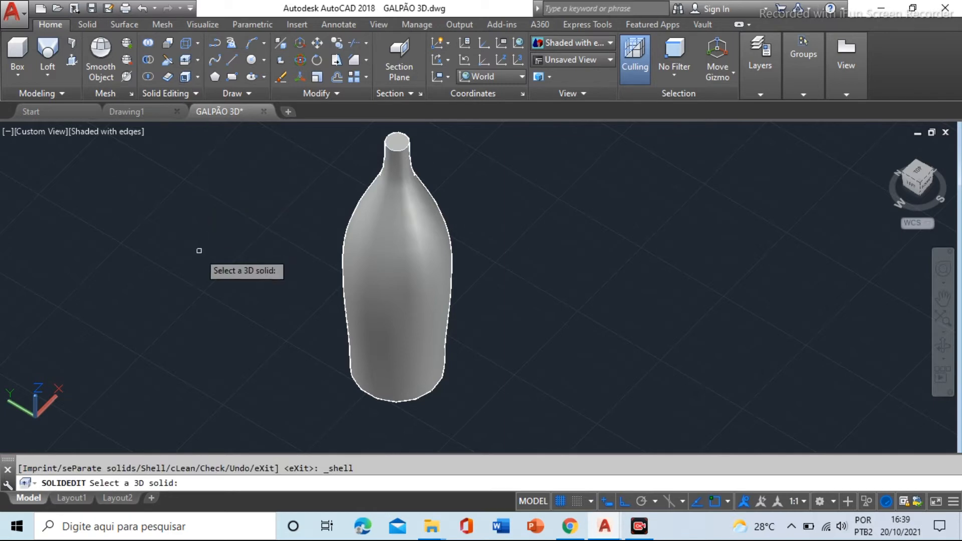
pyautogui.click(380, 313)
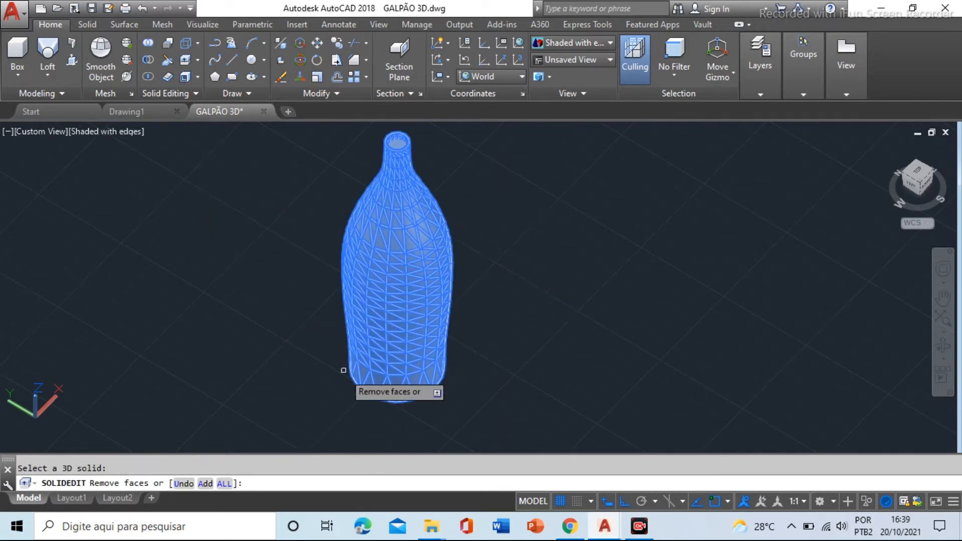
pyautogui.scroll(-4, 346, 369)
pyautogui.scroll(3, 443, 277)
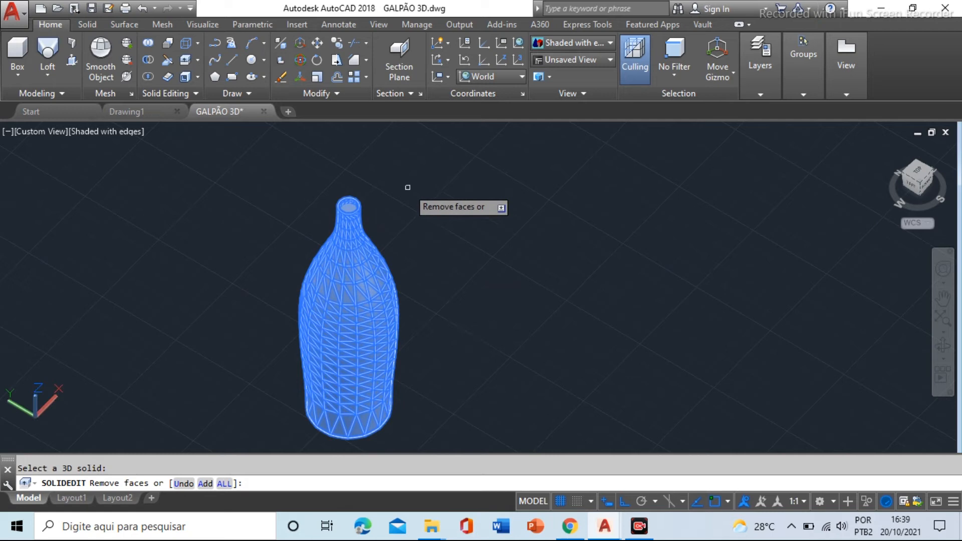
pyautogui.scroll(2, 409, 192)
pyautogui.scroll(5, 326, 215)
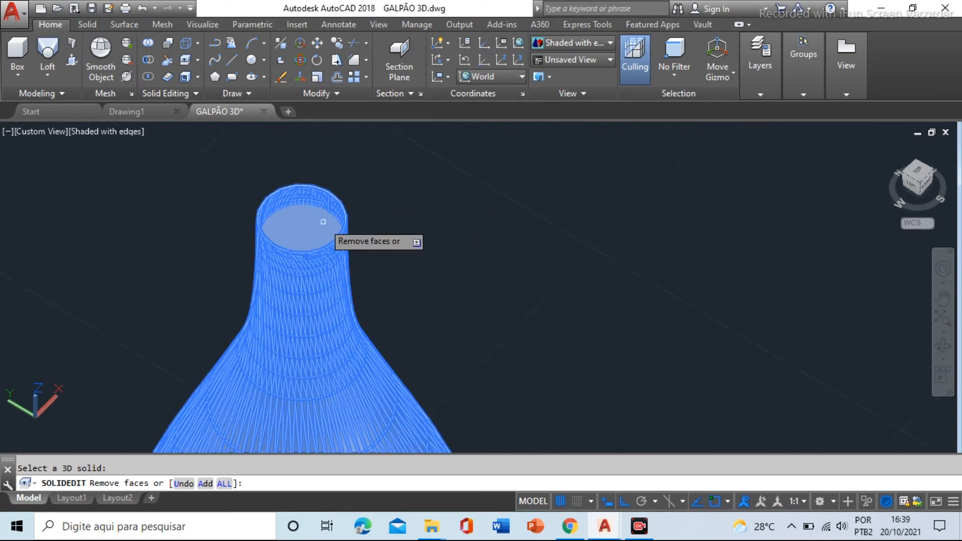
pyautogui.click(301, 223)
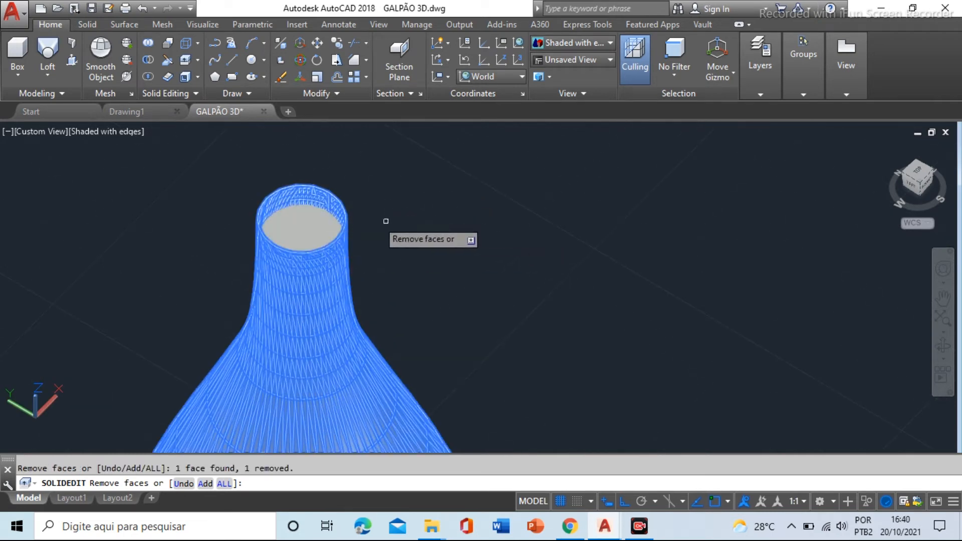
pyautogui.scroll(-2, 405, 205)
pyautogui.scroll(-2, 435, 212)
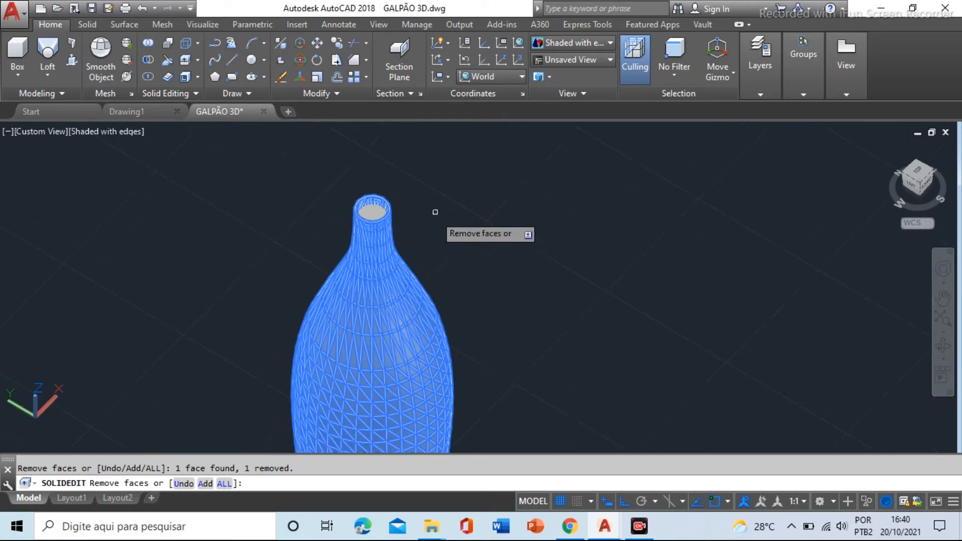
pyautogui.rightClick(482, 199)
pyautogui.click(509, 211)
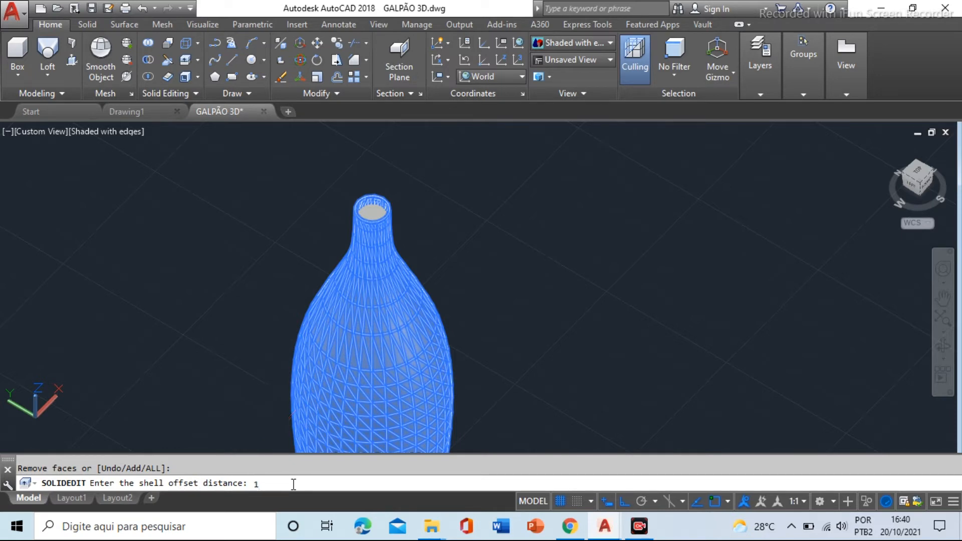
pyautogui.press('Return')
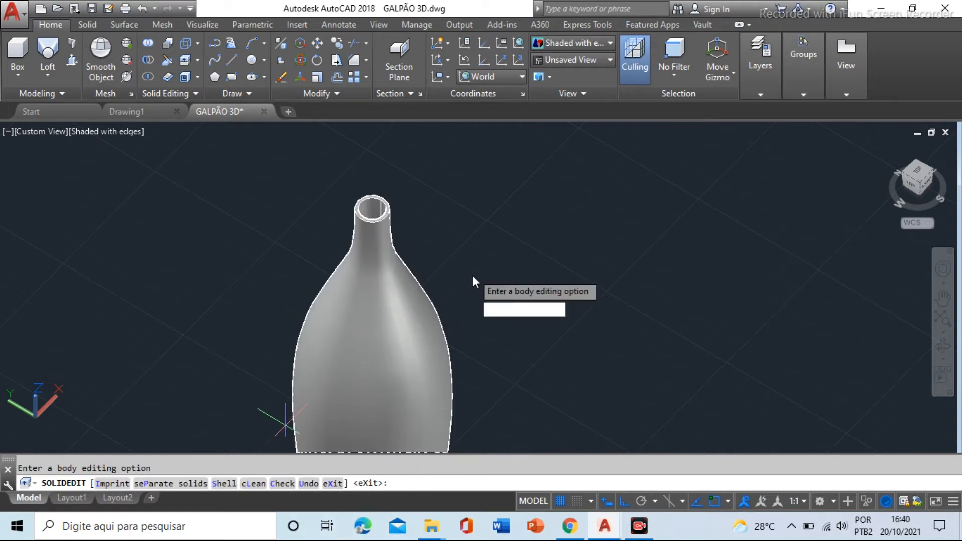
pyautogui.press('Escape')
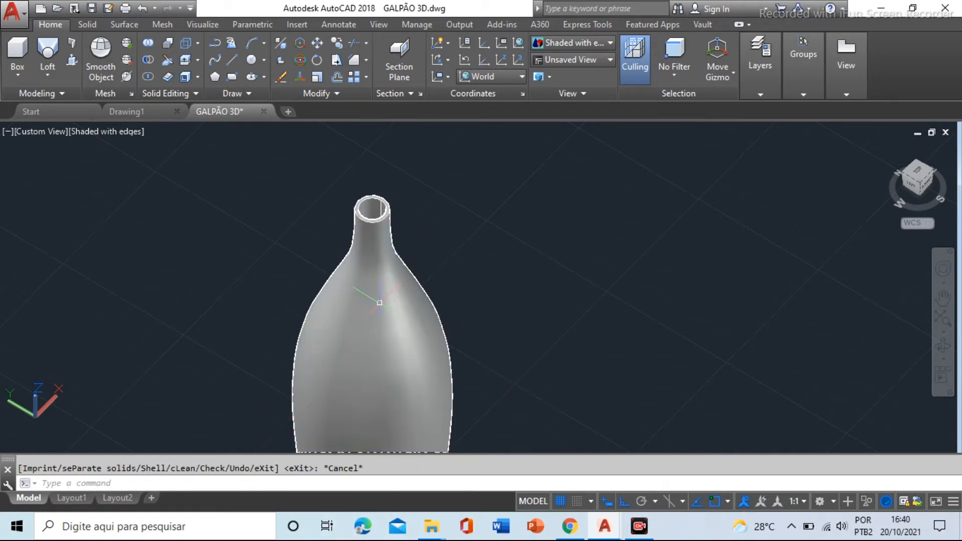
# - Inspect the hollowed bottle from above and around its sides, including its mouth, and compare it with the goblet
pyautogui.keyDown('shift'); pyautogui.moveTo(373, 281); pyautogui.dragTo(346, 337, button='middle'); pyautogui.keyUp('shift')
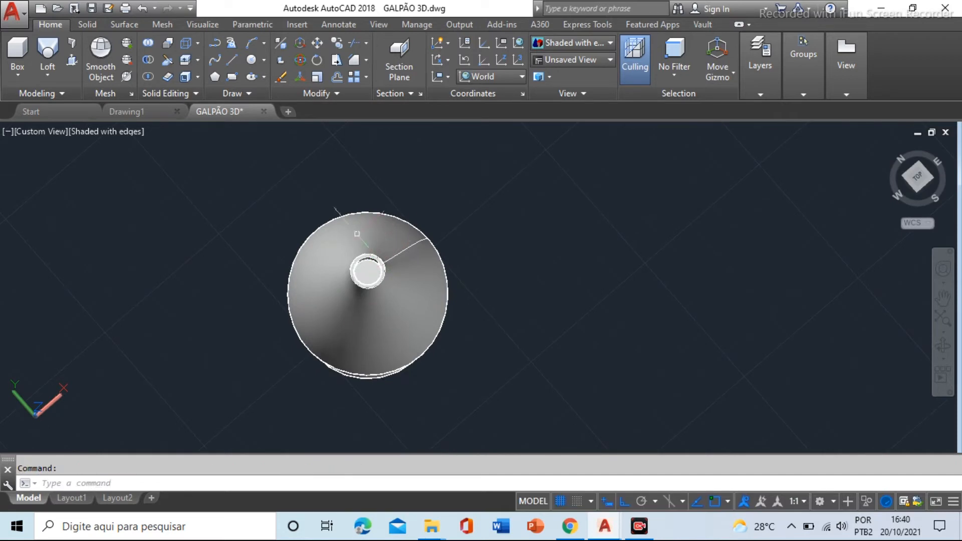
pyautogui.keyDown('shift'); pyautogui.moveTo(365, 304); pyautogui.dragTo(282, 260, button='middle'); pyautogui.keyUp('shift')
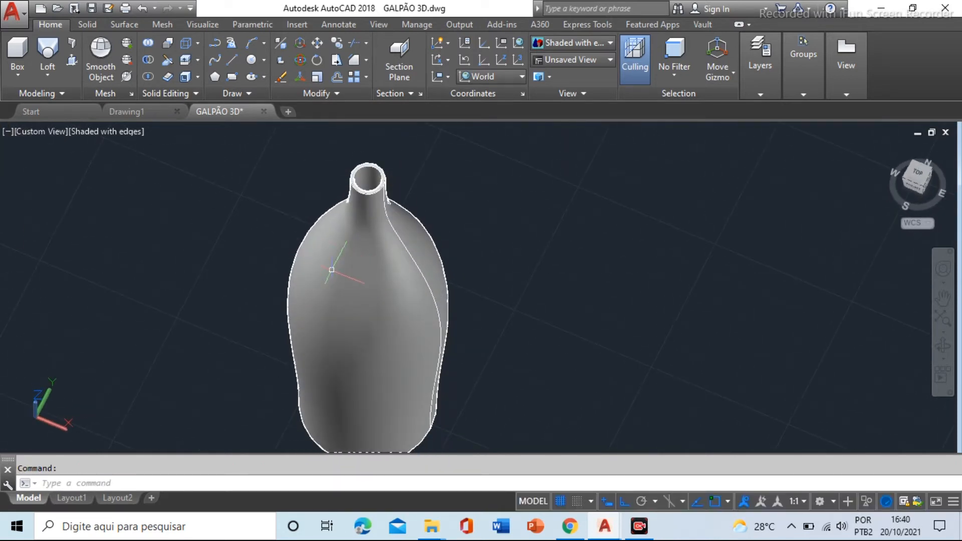
pyautogui.keyDown('shift'); pyautogui.moveTo(375, 333); pyautogui.dragTo(521, 328, button='middle'); pyautogui.keyUp('shift')
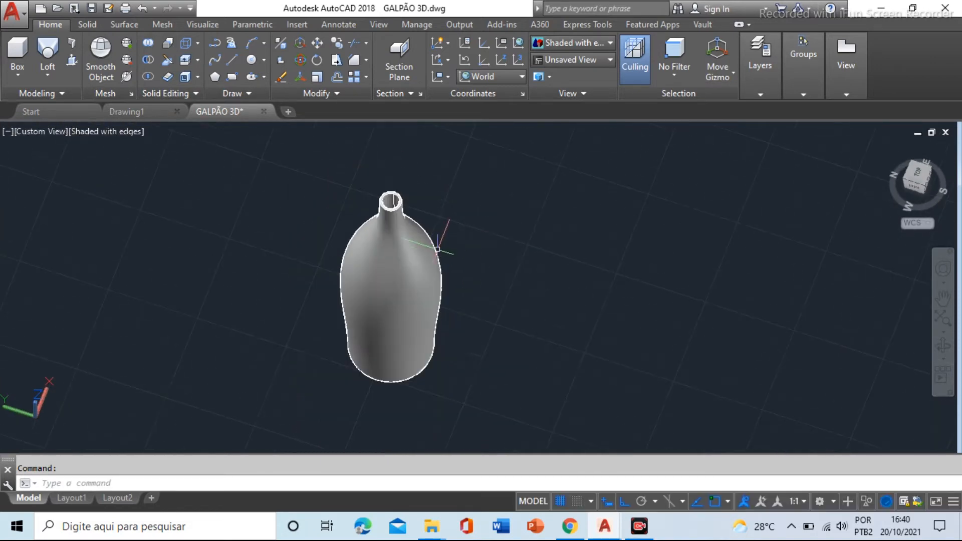
pyautogui.click(405, 300)
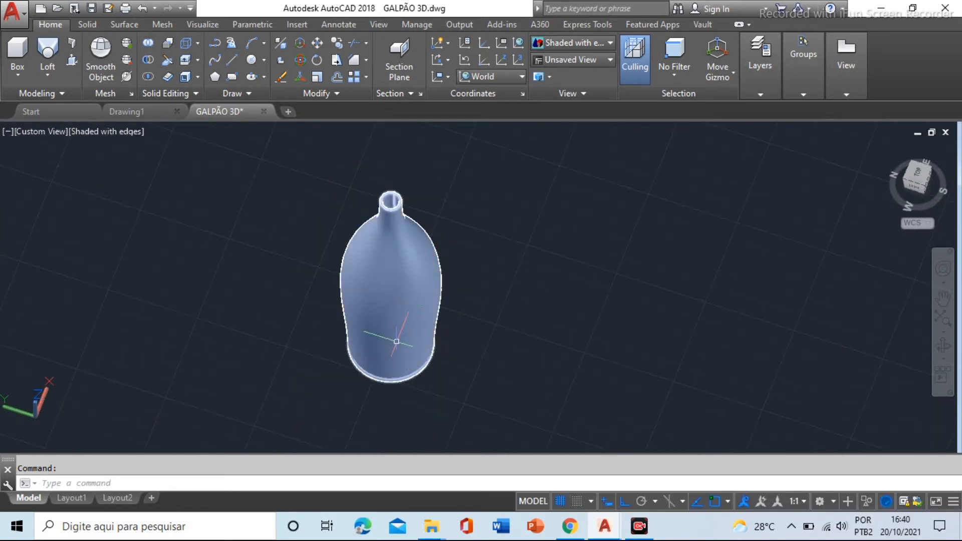
pyautogui.press('Escape')
pyautogui.keyDown('shift'); pyautogui.moveTo(398, 345); pyautogui.dragTo(436, 323, button='middle'); pyautogui.keyUp('shift')
pyautogui.scroll(-5, 417, 277)
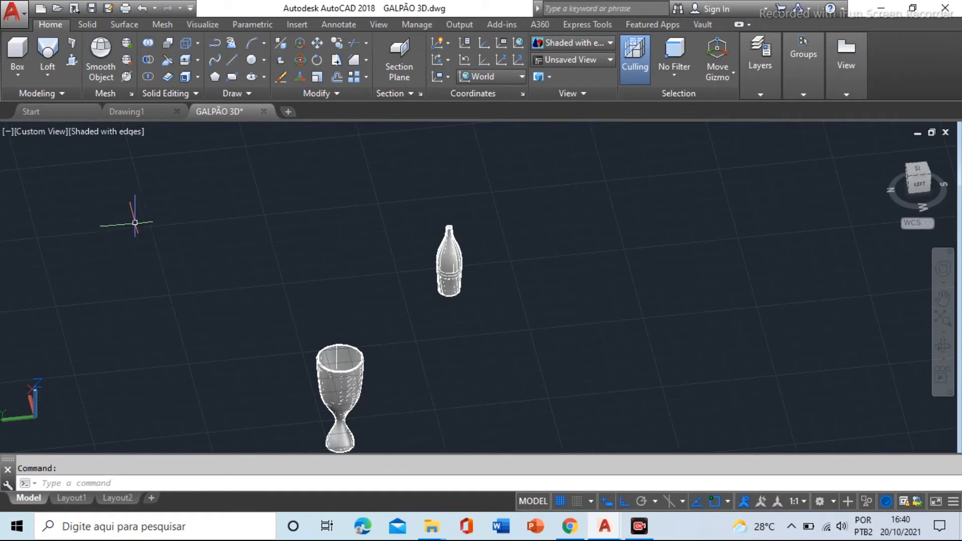
pyautogui.scroll(-4, 316, 232)
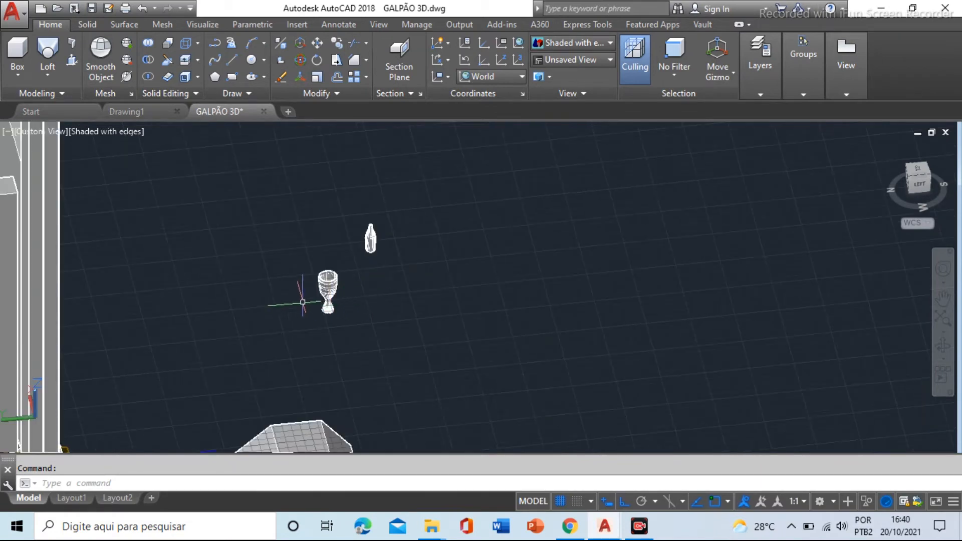
# - Return to the shed structure and show it with the loose tapered footing in the Left view
pyautogui.scroll(4, 302, 302)
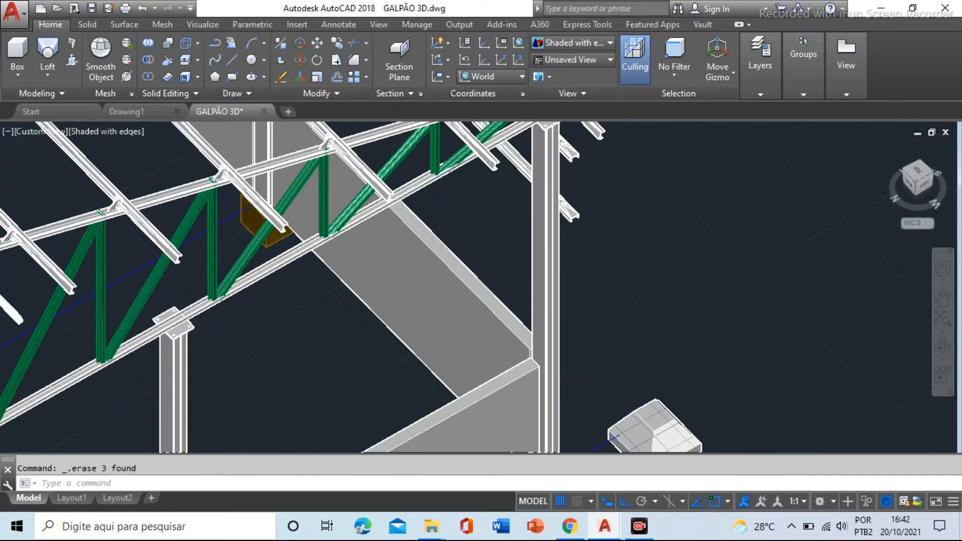
pyautogui.scroll(-2, 644, 299)
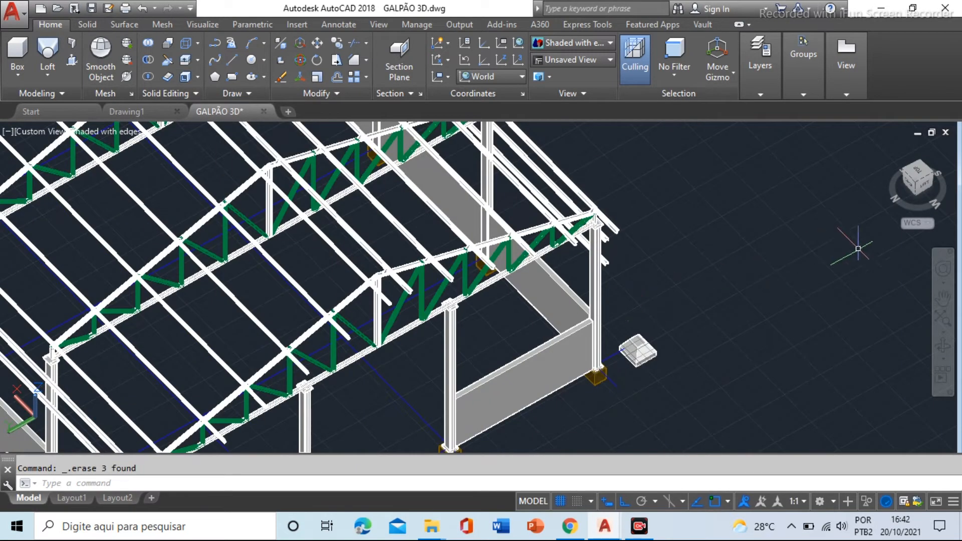
pyautogui.click(927, 188)
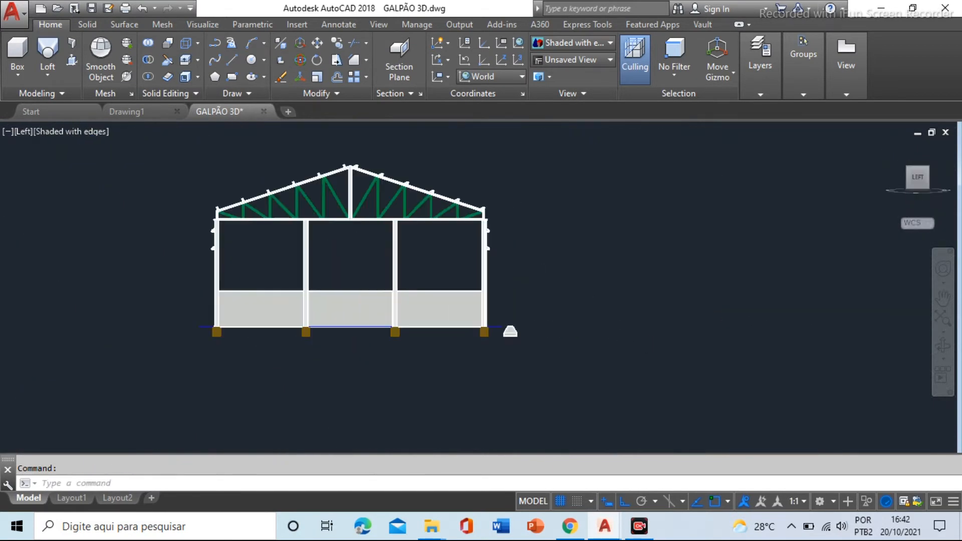
# - Erase the loose tapered footing beside the shed and show the structure in the NW Isometric view
pyautogui.scroll(5, 509, 335)
pyautogui.click(537, 326)
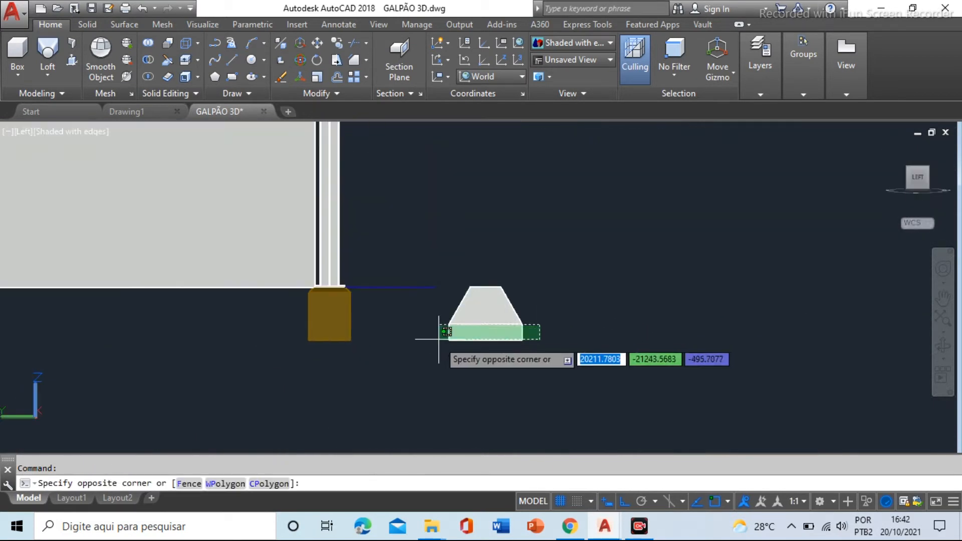
pyautogui.click(441, 373)
pyautogui.press('Delete')
pyautogui.scroll(-6, 585, 286)
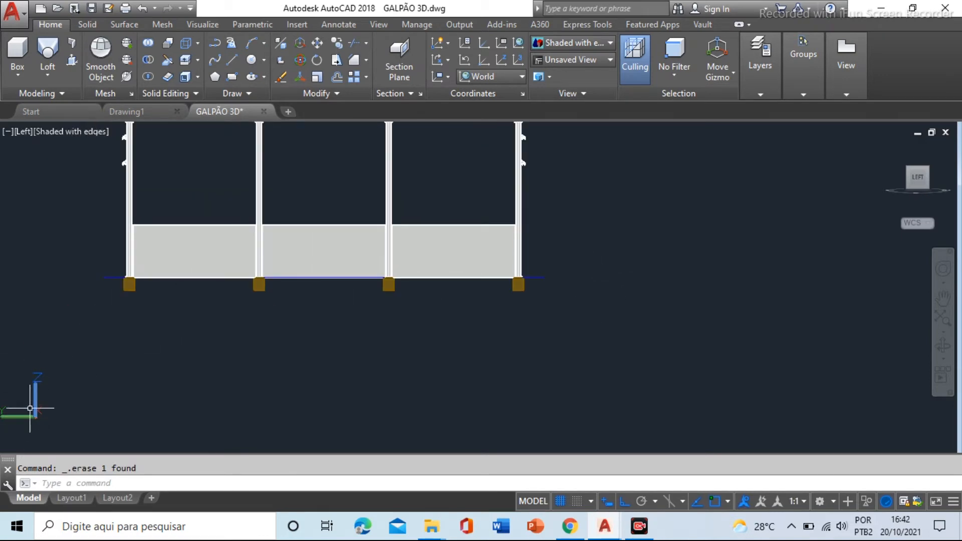
pyautogui.click(911, 173)
pyautogui.scroll(5, 626, 351)
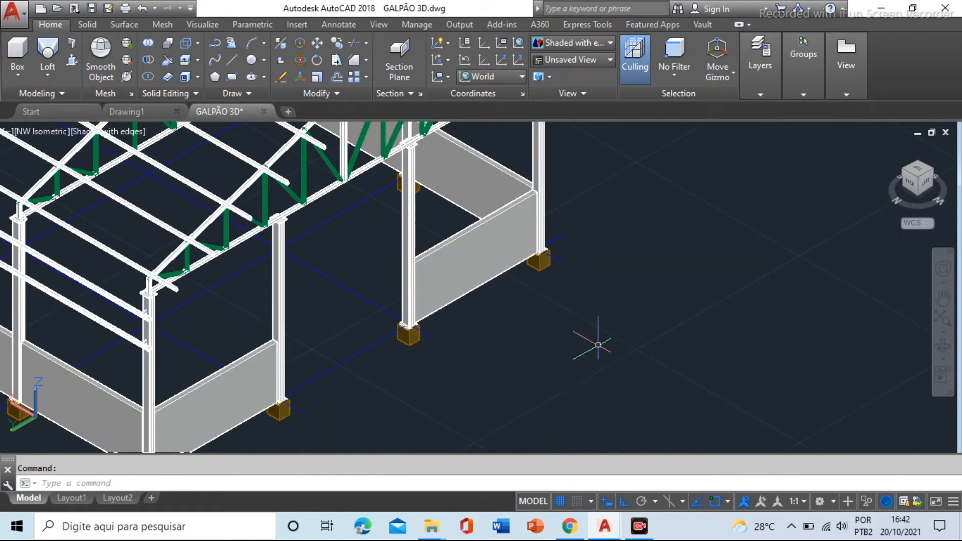
pyautogui.scroll(2, 593, 305)
pyautogui.write('Uc')
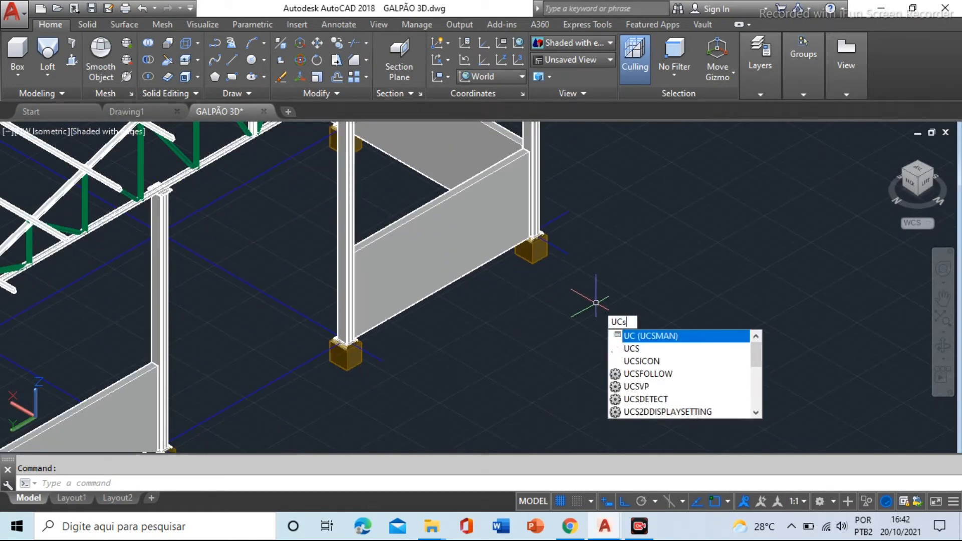
pyautogui.write('s')
pyautogui.press('Return')
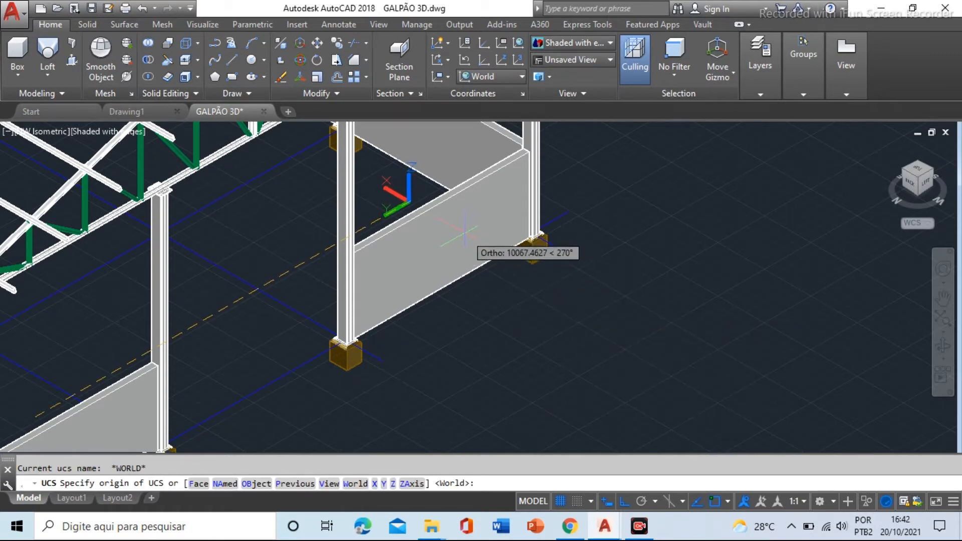
pyautogui.write('o')
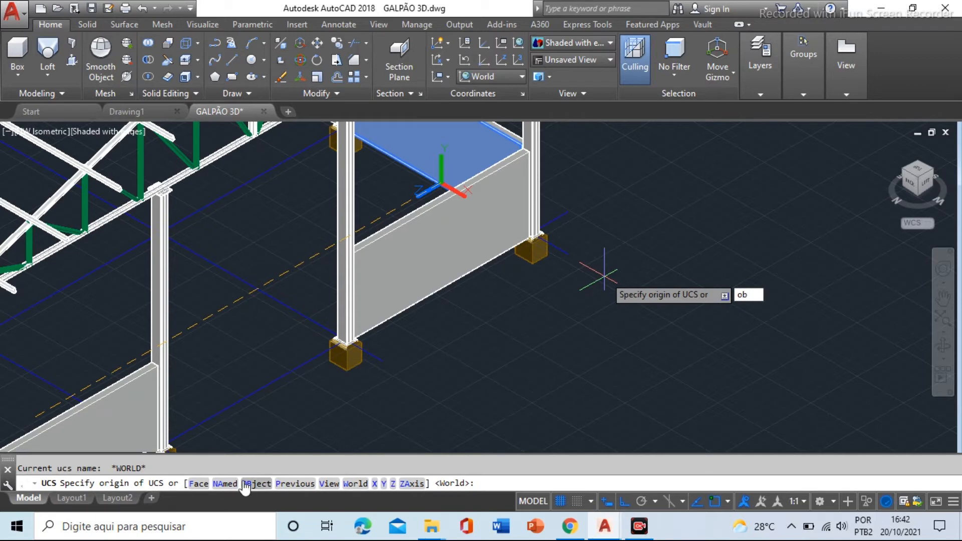
pyautogui.write('b')
pyautogui.press('BackSpace')
pyautogui.press('BackSpace')
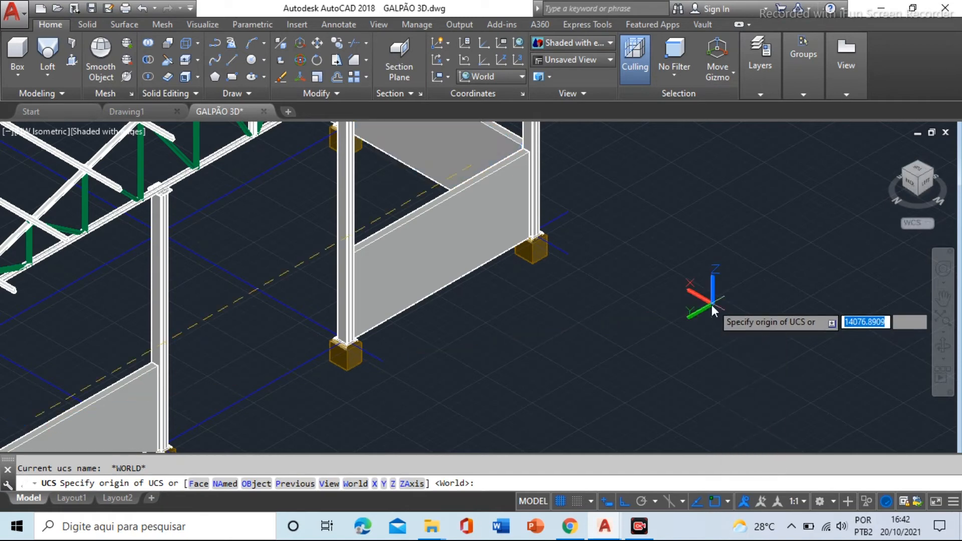
pyautogui.press('Escape')
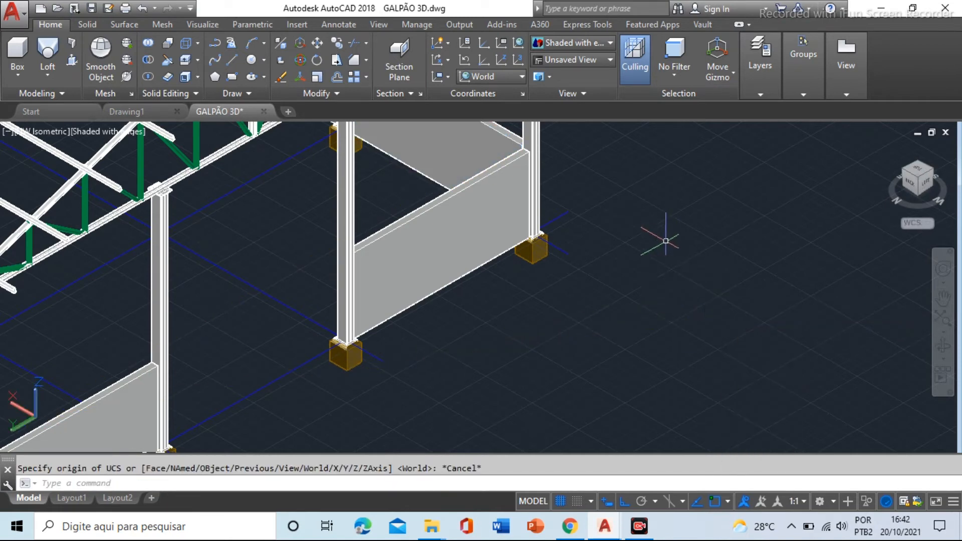
# - Align the UCS to the low wall panel at the shed's end using the Object option
pyautogui.scroll(2, 665, 241)
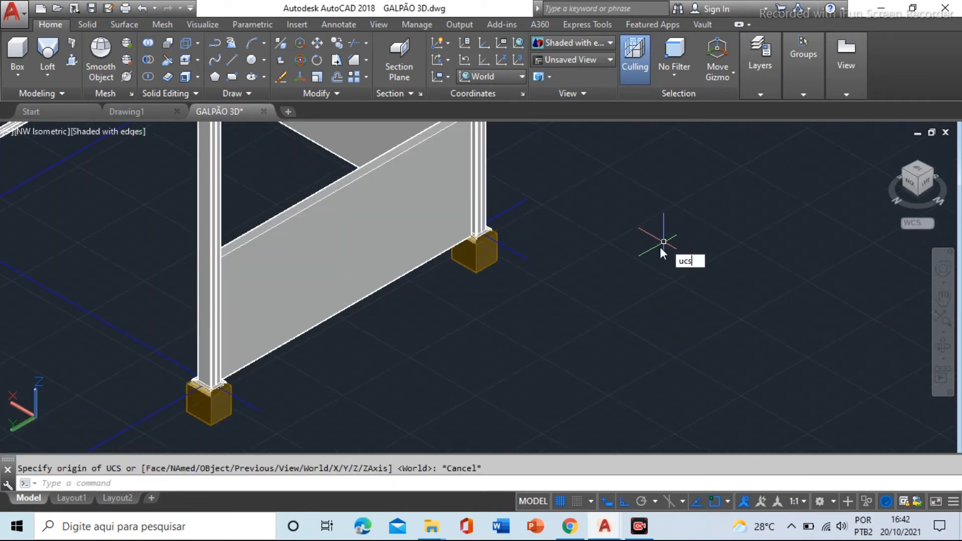
pyautogui.press('Return')
pyautogui.press('Down')
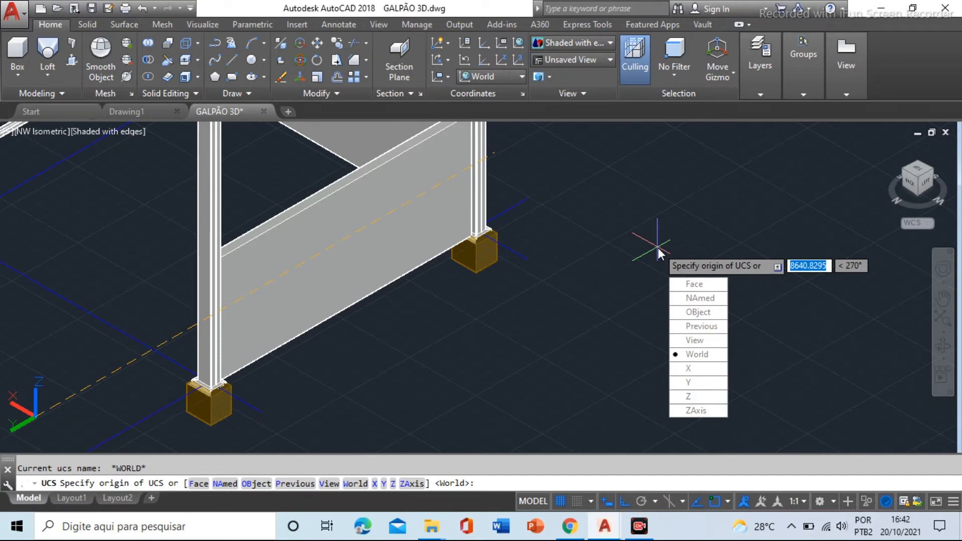
pyautogui.click(701, 314)
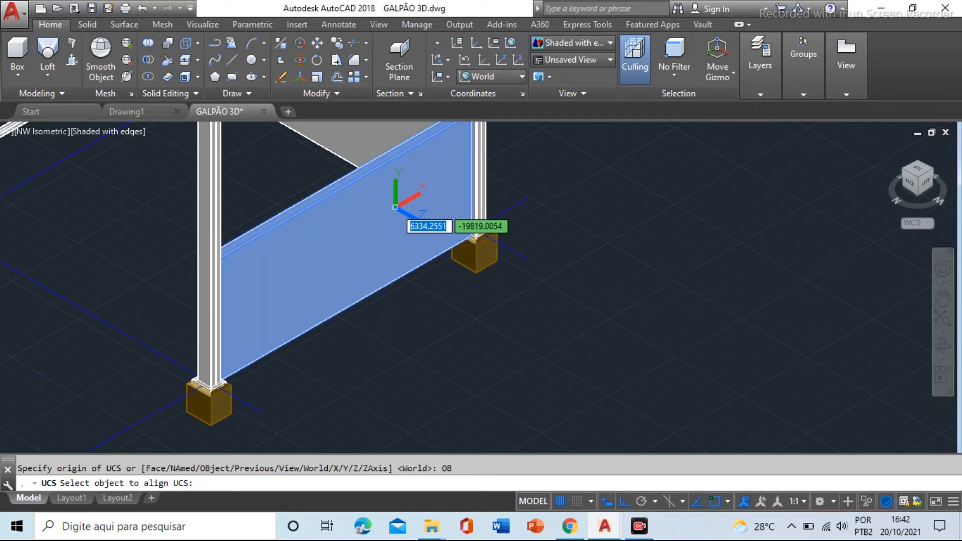
pyautogui.click(395, 206)
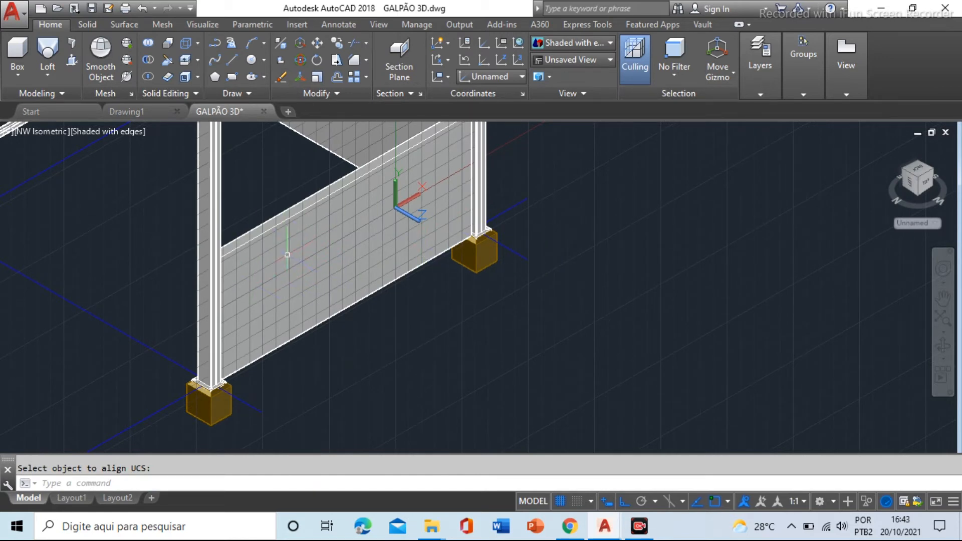
# - Orient the view square to the new UCS with the roof ridge upright, showing the end truss
pyautogui.click(926, 184)
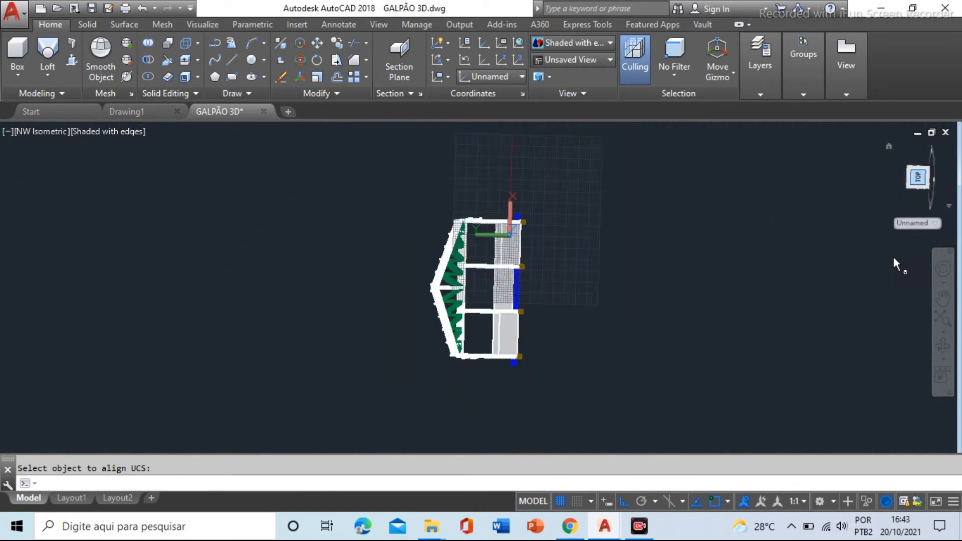
pyautogui.click(950, 164)
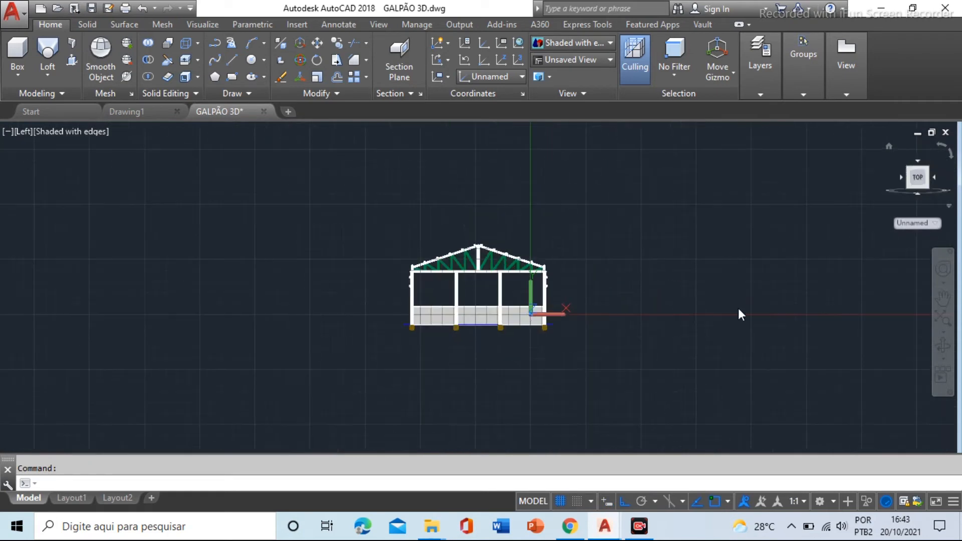
pyautogui.scroll(2, 531, 274)
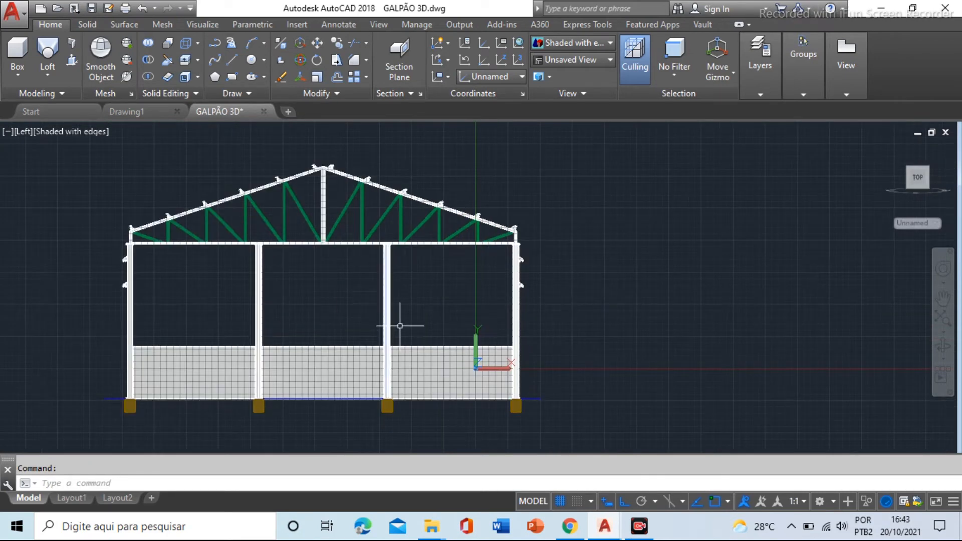
pyautogui.scroll(2, 162, 246)
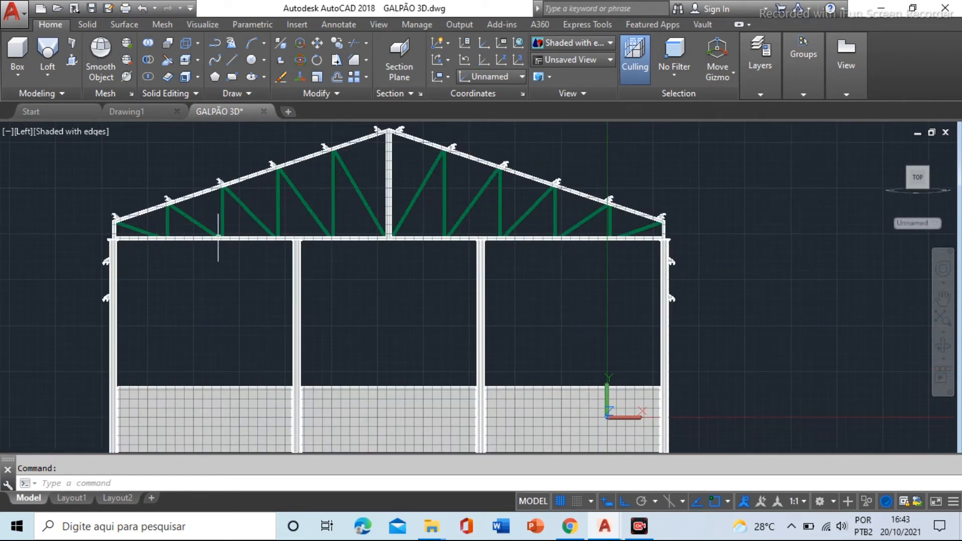
pyautogui.scroll(6, 87, 193)
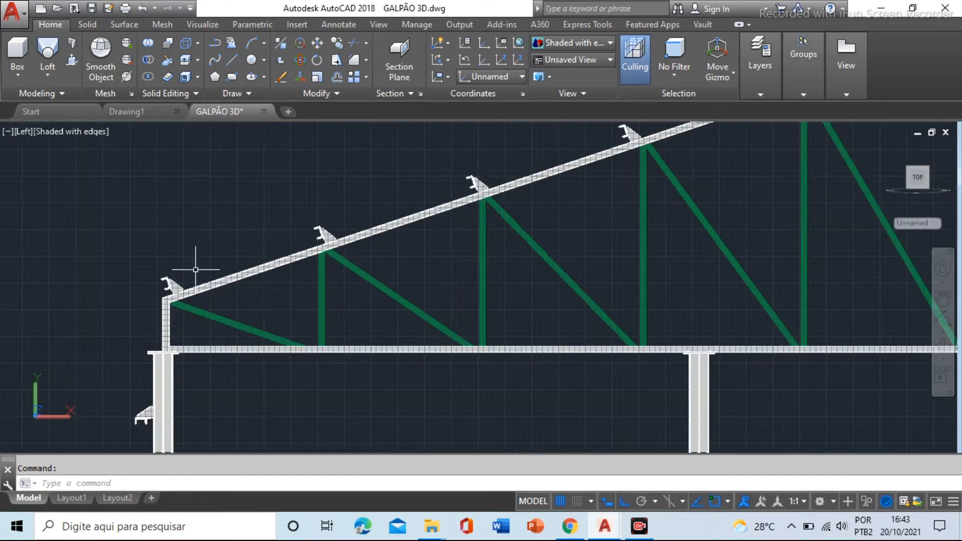
pyautogui.scroll(2, 236, 277)
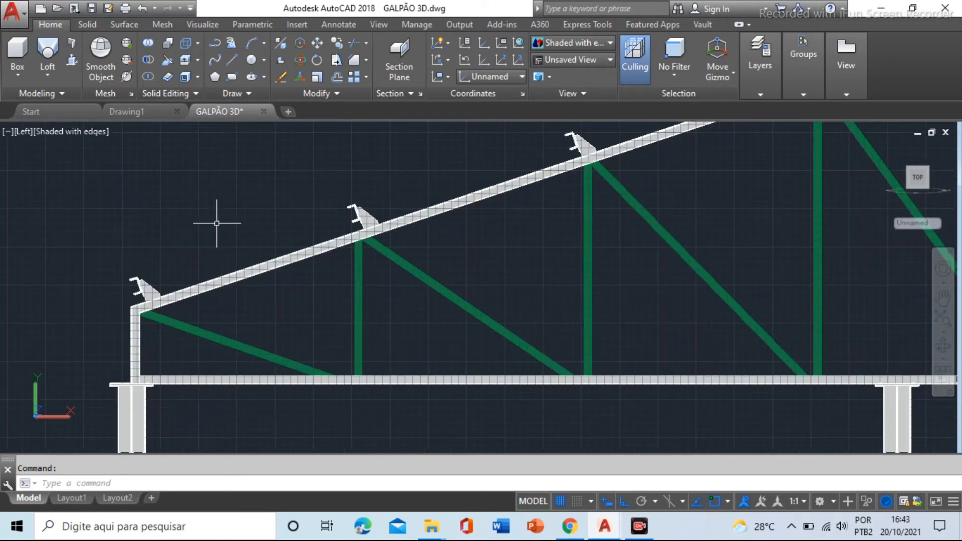
# - Start a 3-Point arc with its start point snapped to the endpoint at the top outer corner of the truss's left eave
pyautogui.click(264, 44)
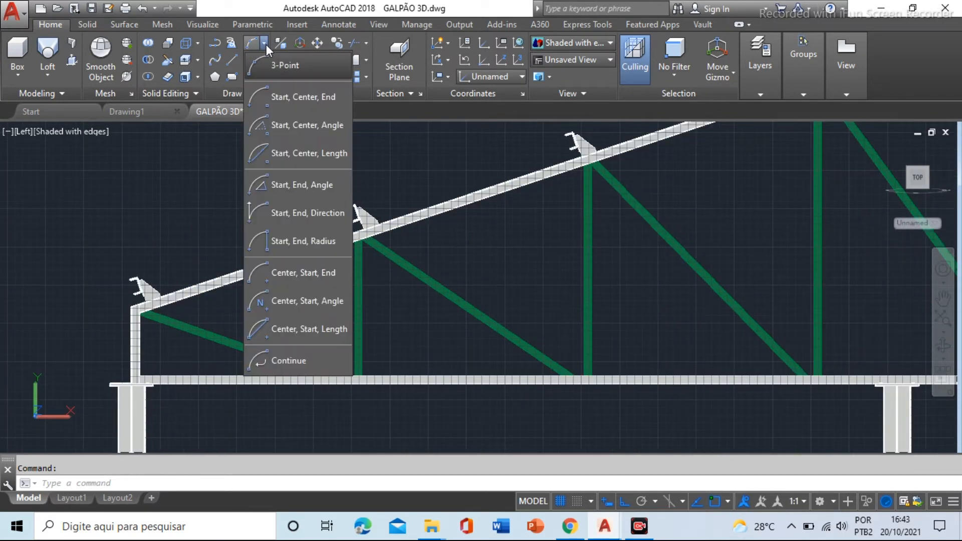
pyautogui.click(282, 64)
pyautogui.scroll(4, 99, 304)
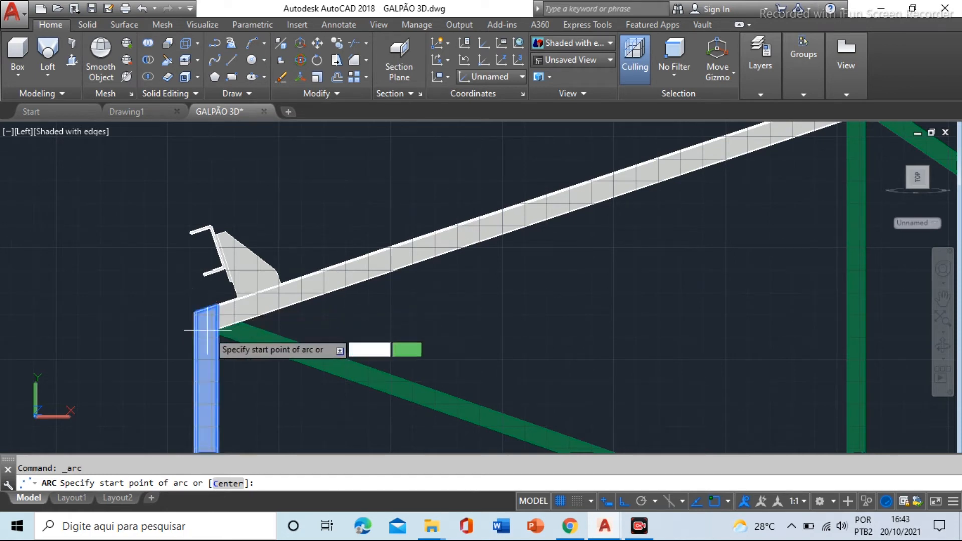
pyautogui.scroll(6, 196, 313)
pyautogui.scroll(5, 202, 299)
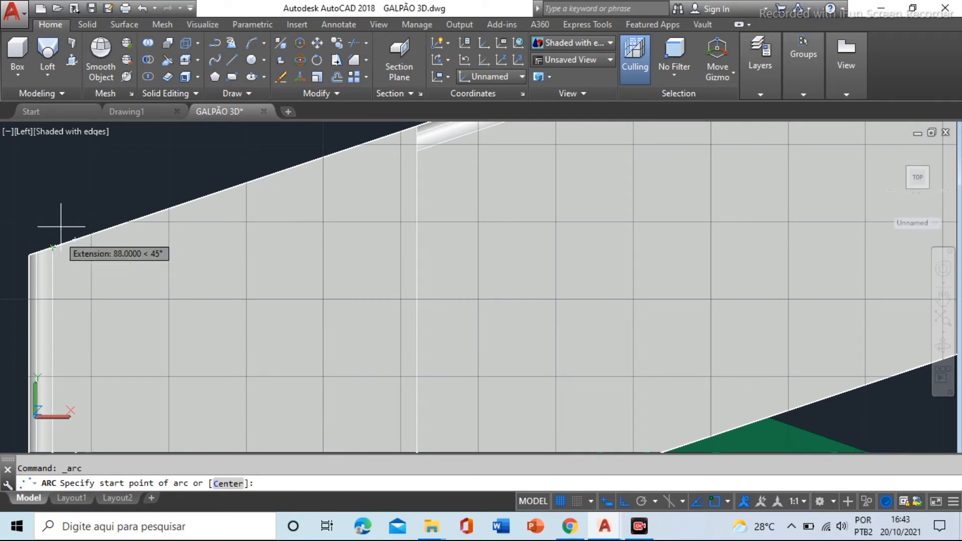
pyautogui.keyDown('shift'); pyautogui.rightClick(65, 189); pyautogui.keyUp('shift')
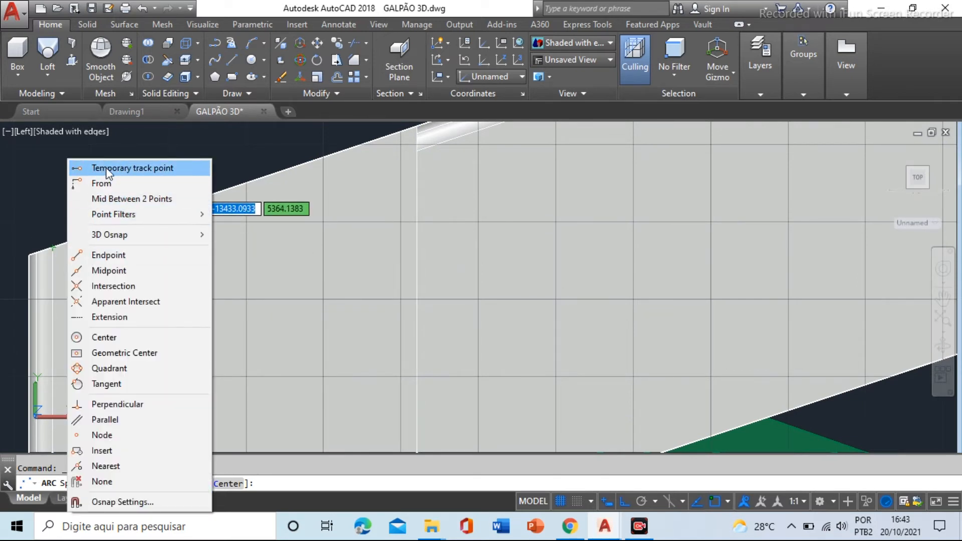
pyautogui.click(96, 257)
pyautogui.click(52, 248)
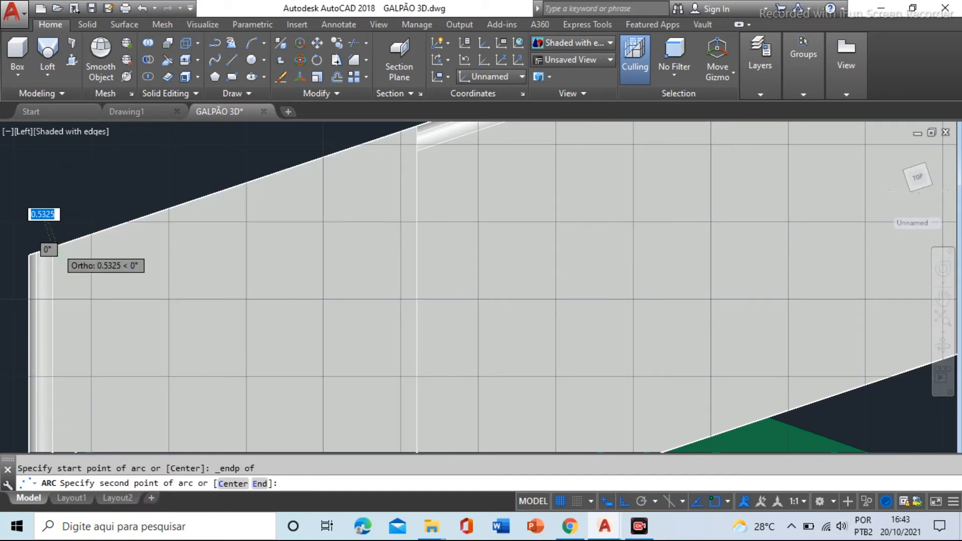
# - Snap the arc's second point to the endpoint at the top centre of the truss's central post, at the ridge
pyautogui.scroll(-3, 49, 270)
pyautogui.scroll(-6, 30, 279)
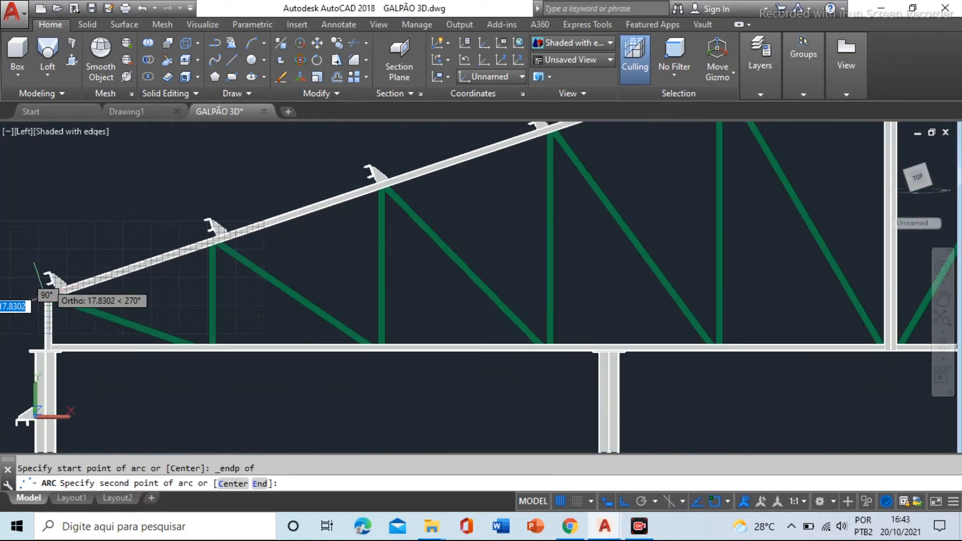
pyautogui.scroll(-3, 281, 261)
pyautogui.scroll(5, 468, 193)
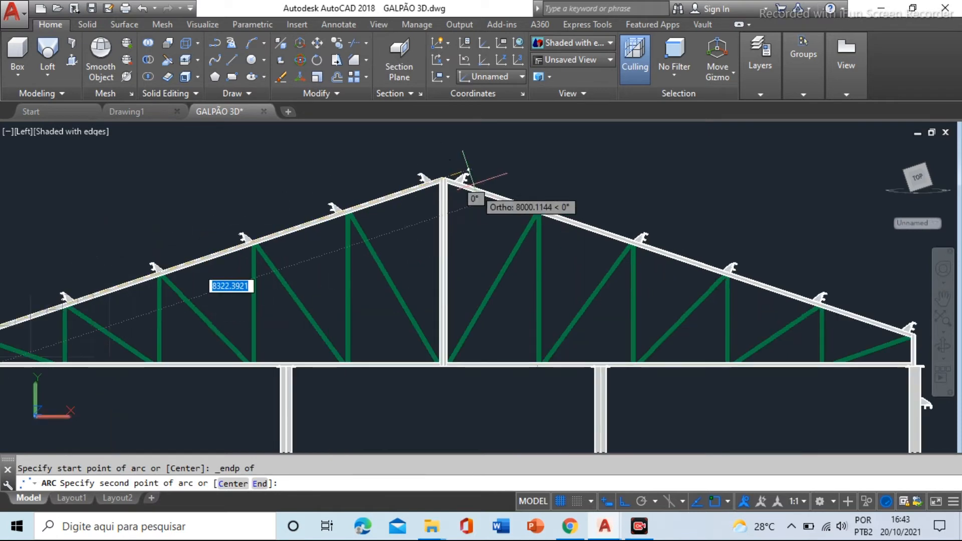
pyautogui.scroll(6, 469, 193)
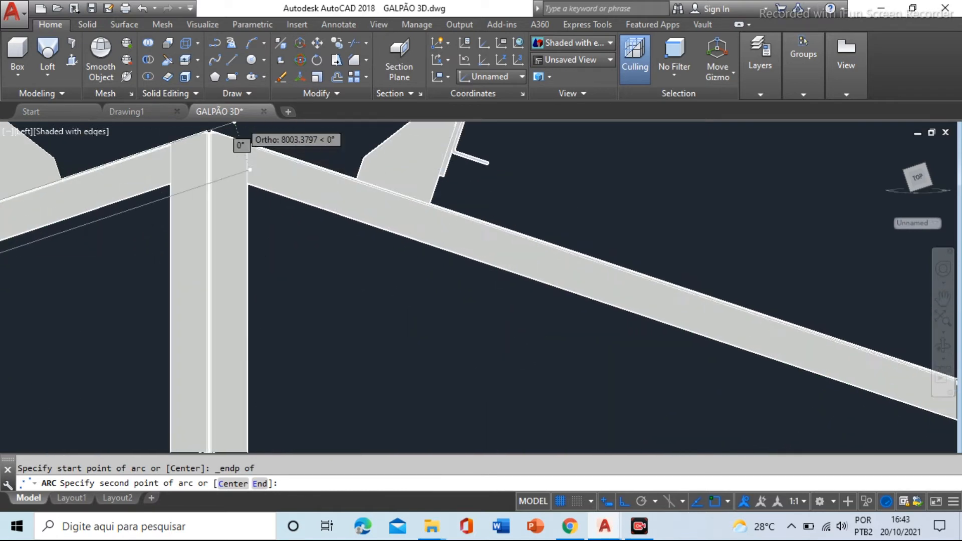
pyautogui.scroll(6, 225, 126)
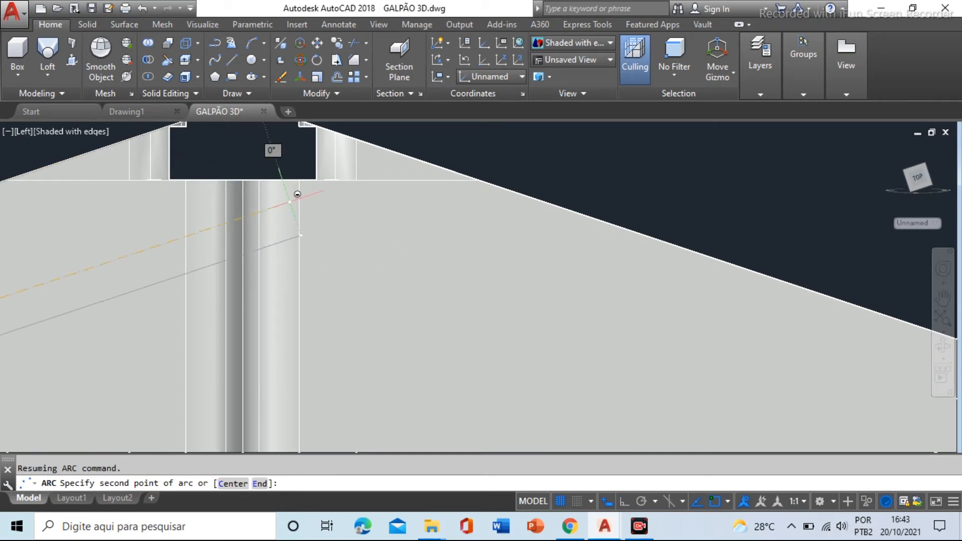
pyautogui.keyDown('shift'); pyautogui.rightClick(291, 205); pyautogui.keyUp('shift')
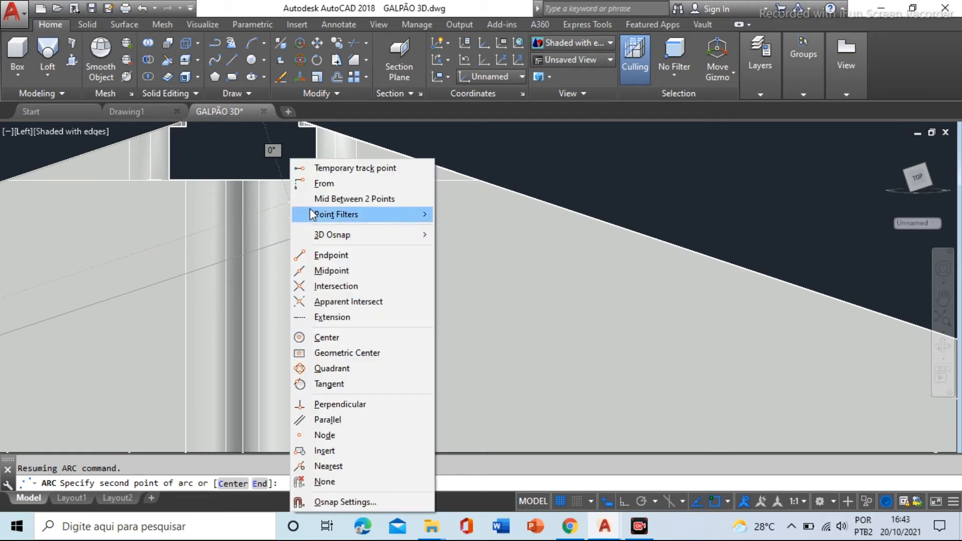
pyautogui.moveTo(327, 219)
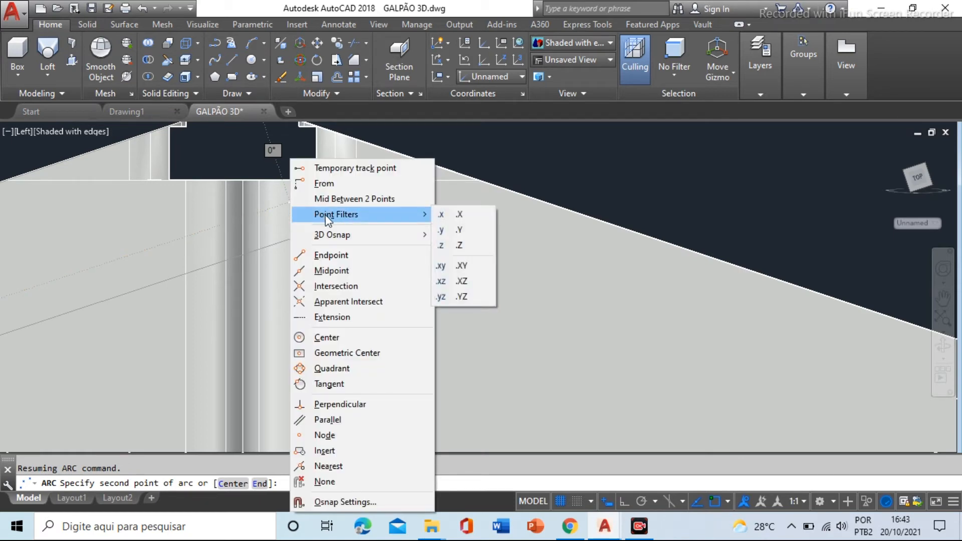
pyautogui.click(329, 255)
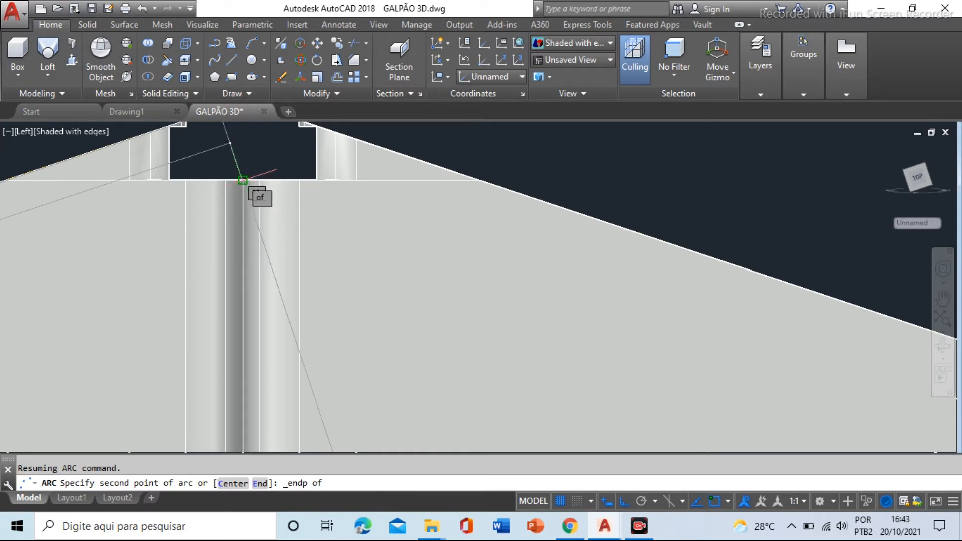
pyautogui.click(230, 143)
# - Finish the 3-Point arc with its end point snapped to the endpoint at the top outer corner of the truss's right eave
pyautogui.scroll(-3, 311, 203)
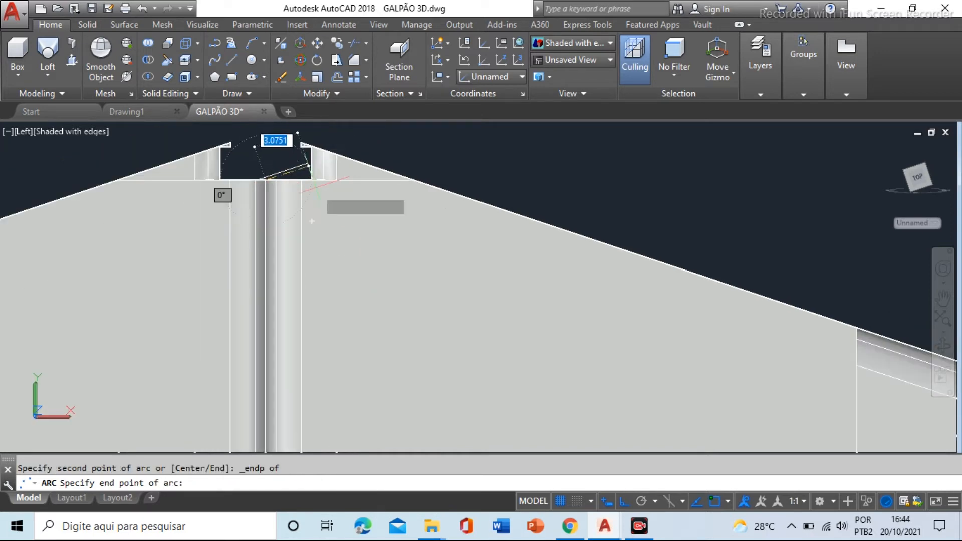
pyautogui.scroll(-5, 321, 205)
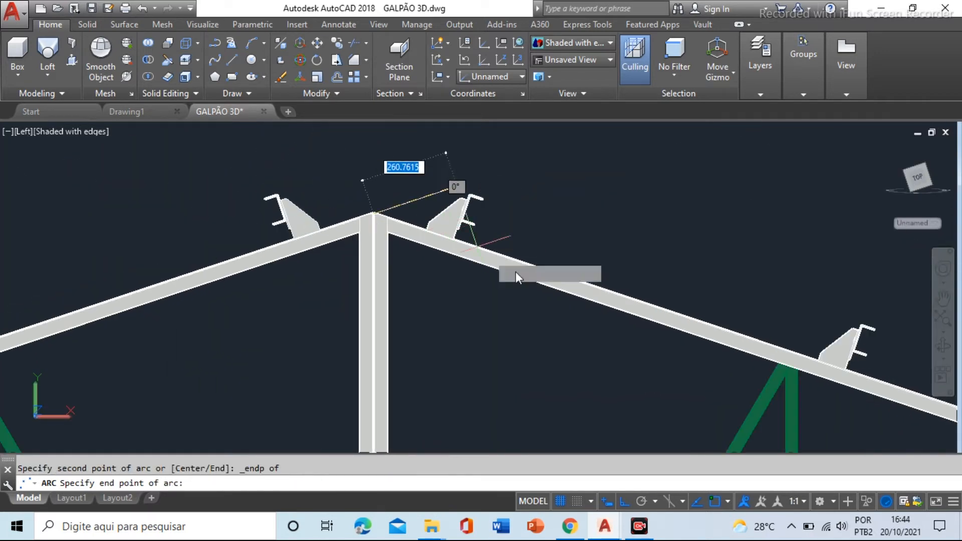
pyautogui.scroll(-3, 516, 258)
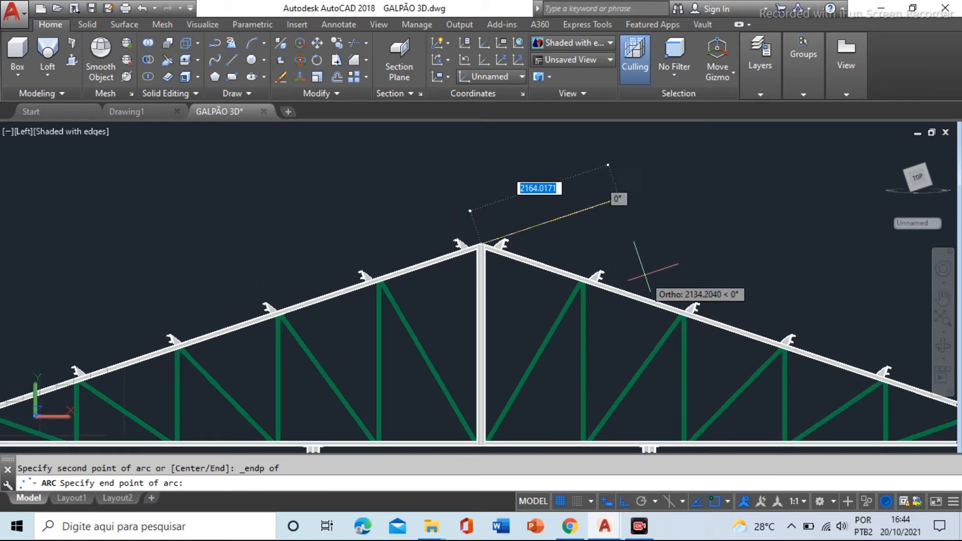
pyautogui.scroll(-4, 587, 270)
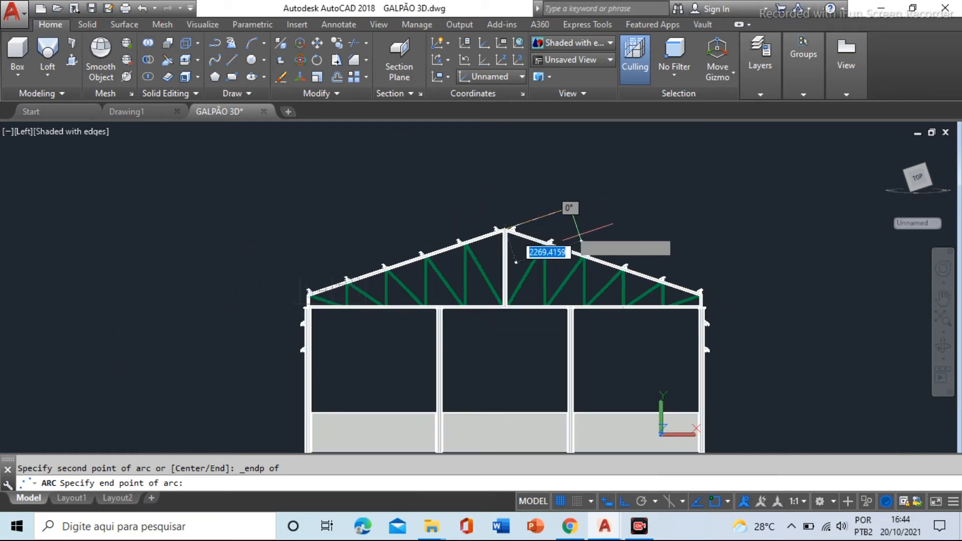
pyautogui.scroll(5, 711, 311)
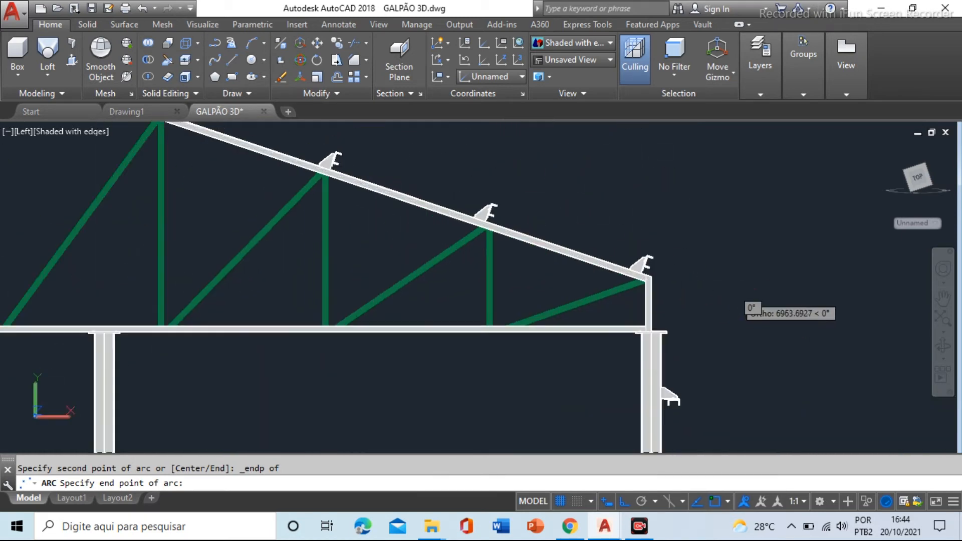
pyautogui.keyDown('shift'); pyautogui.rightClick(736, 283); pyautogui.keyUp('shift')
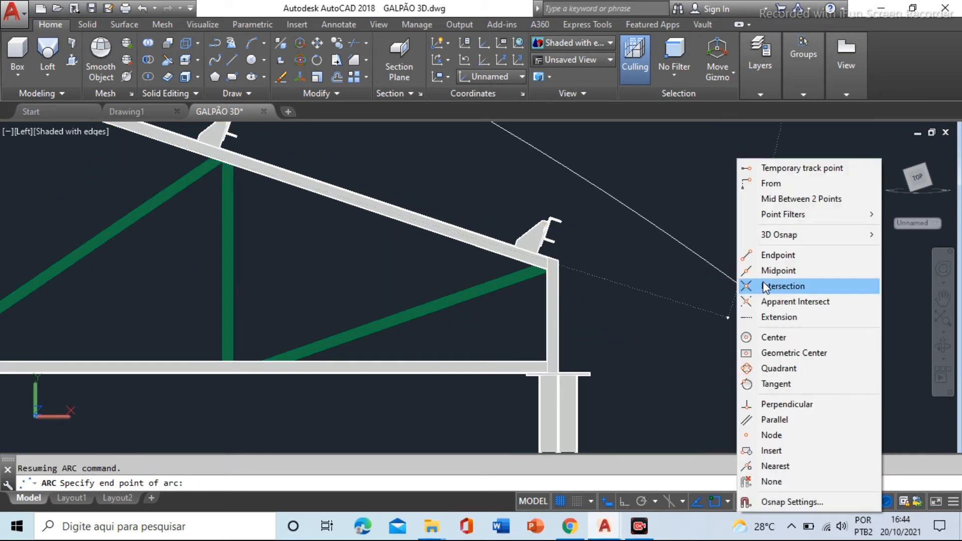
pyautogui.click(767, 255)
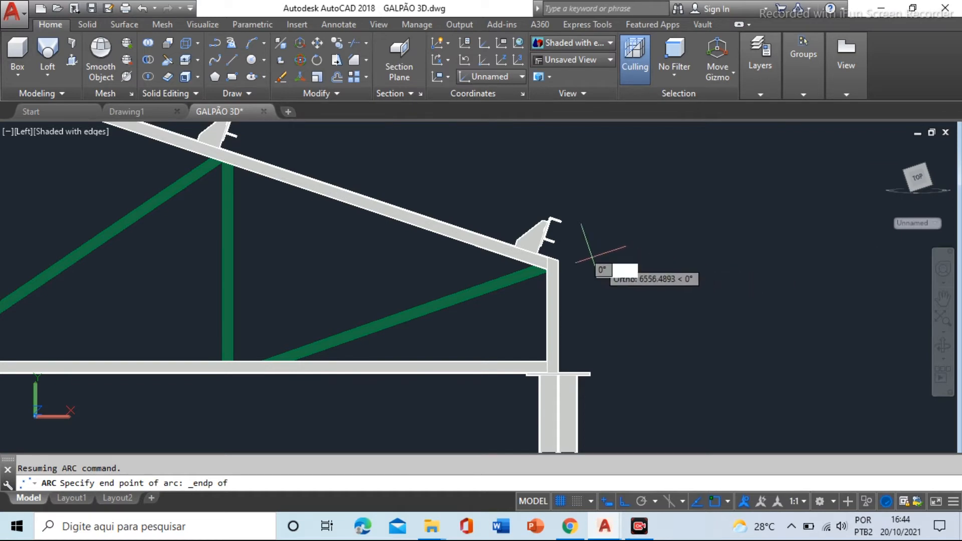
pyautogui.scroll(4, 602, 260)
pyautogui.scroll(5, 535, 291)
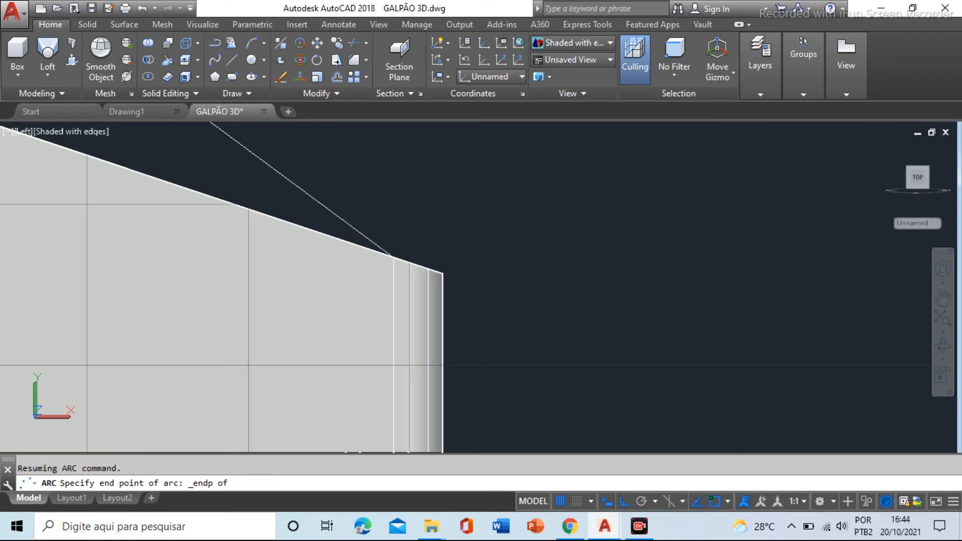
pyautogui.scroll(-6, 452, 248)
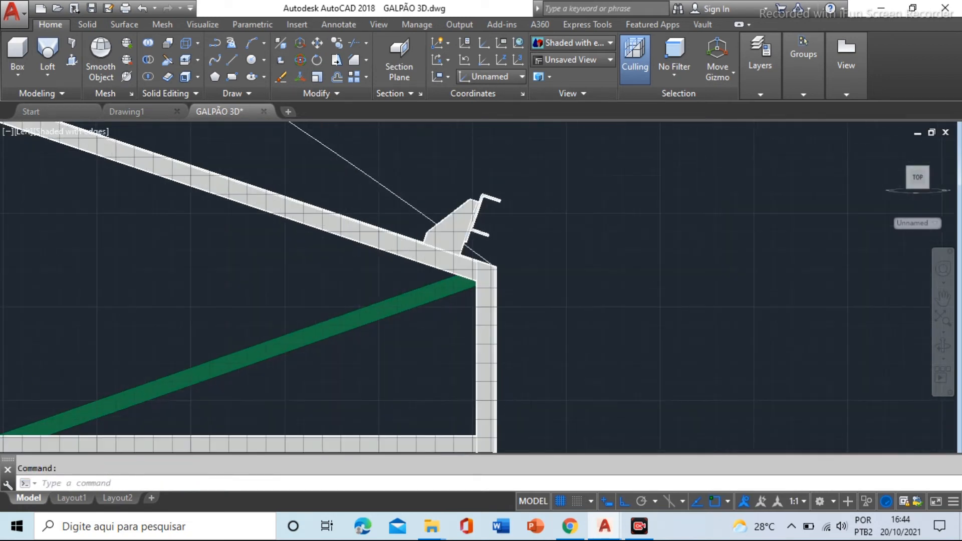
pyautogui.scroll(-2, 448, 253)
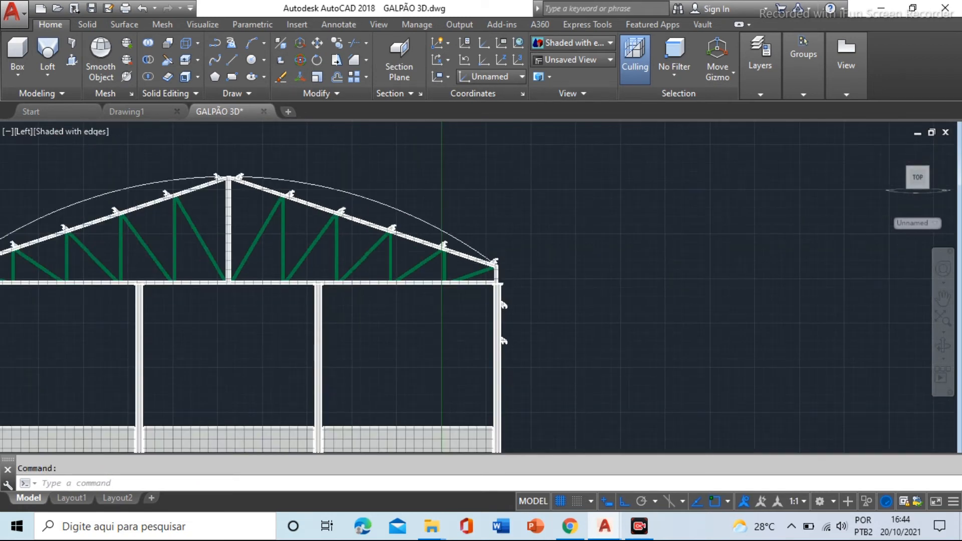
pyautogui.scroll(-2, 477, 212)
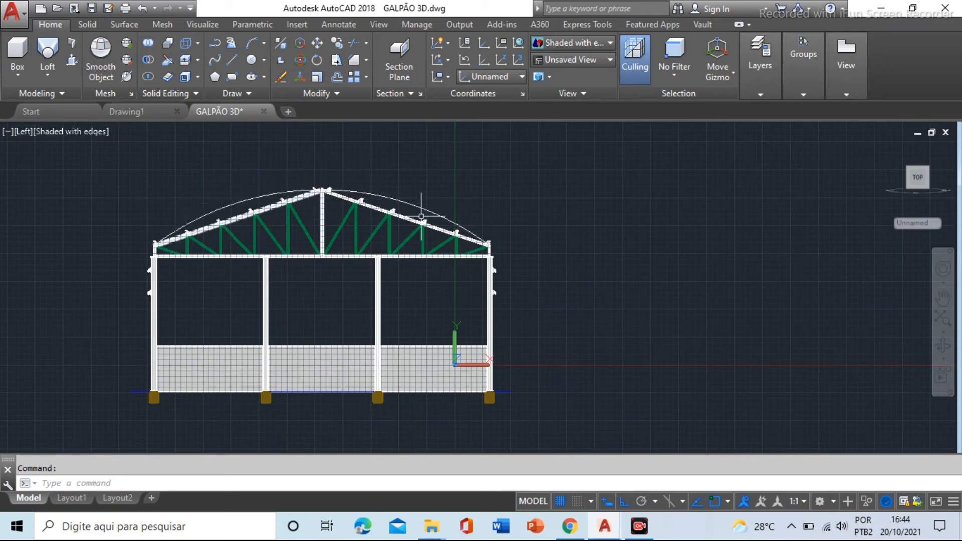
# - Orbit to a three-dimensional view of the whole shed and reset the UCS to World
pyautogui.moveTo(422, 272)
pyautogui.keyDown('shift'); pyautogui.mouseDown(button='middle')
pyautogui.moveTo(401, 278)
pyautogui.moveTo(422, 269)
pyautogui.mouseUp(button='middle'); pyautogui.keyUp('shift')
pyautogui.scroll(-5, 445, 251)
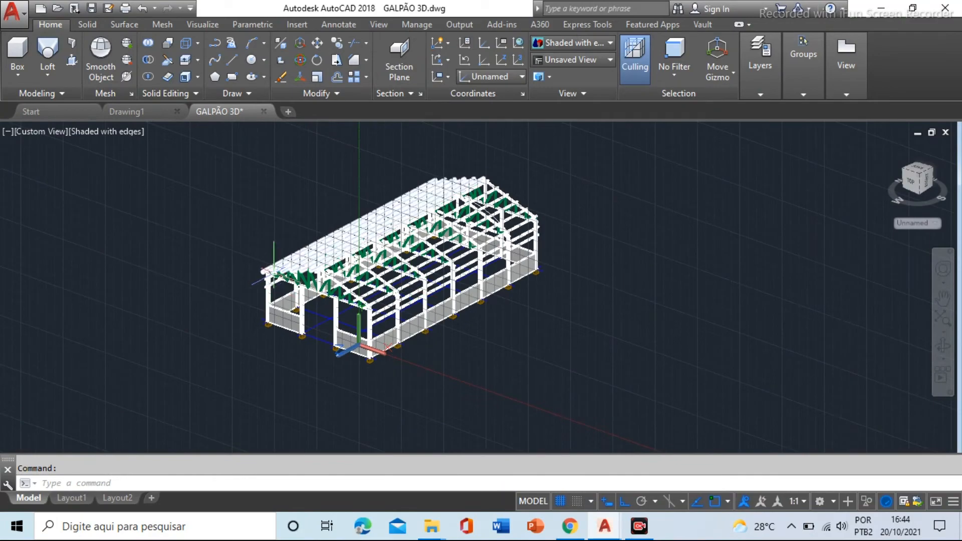
pyautogui.scroll(4, 276, 273)
pyautogui.scroll(8, 210, 248)
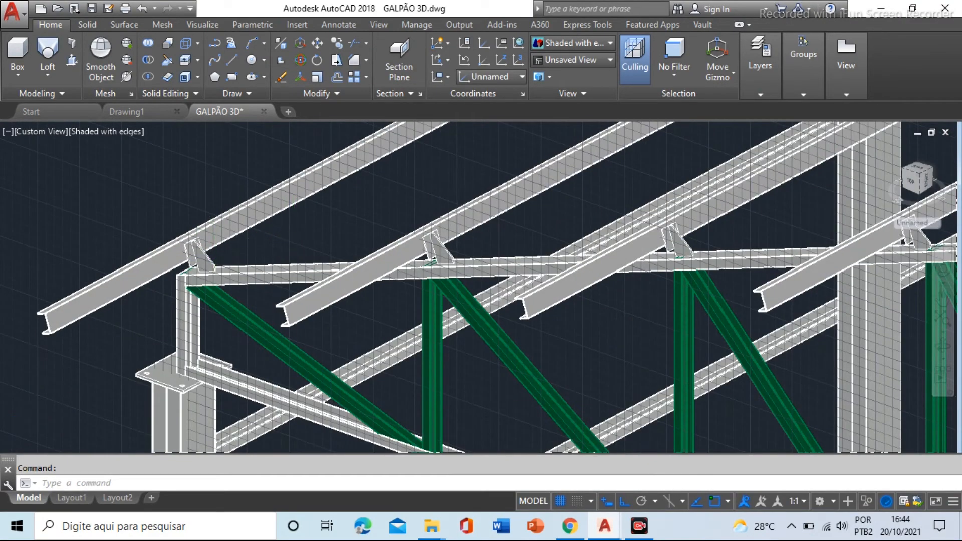
pyautogui.scroll(-6, 279, 278)
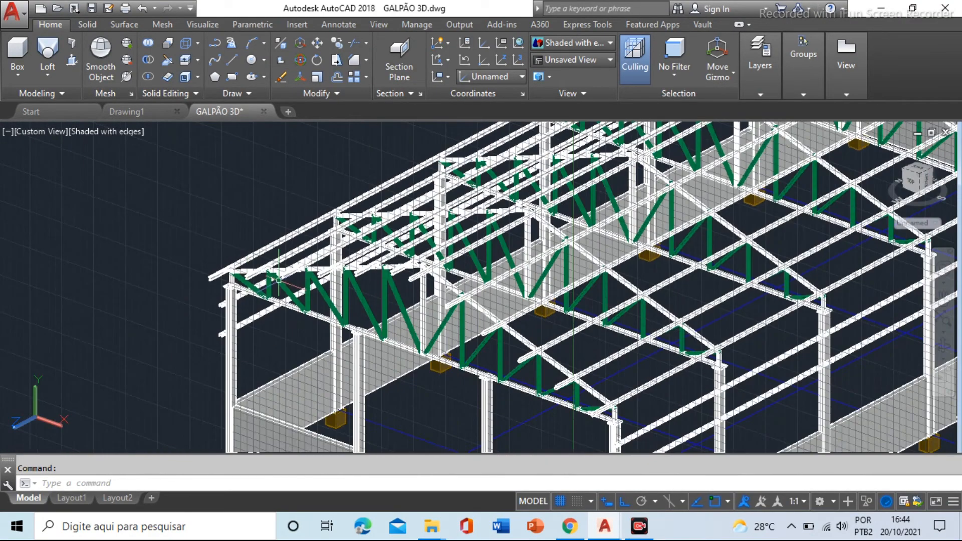
pyautogui.click(46, 76)
pyautogui.write('ucs')
pyautogui.press('Return')
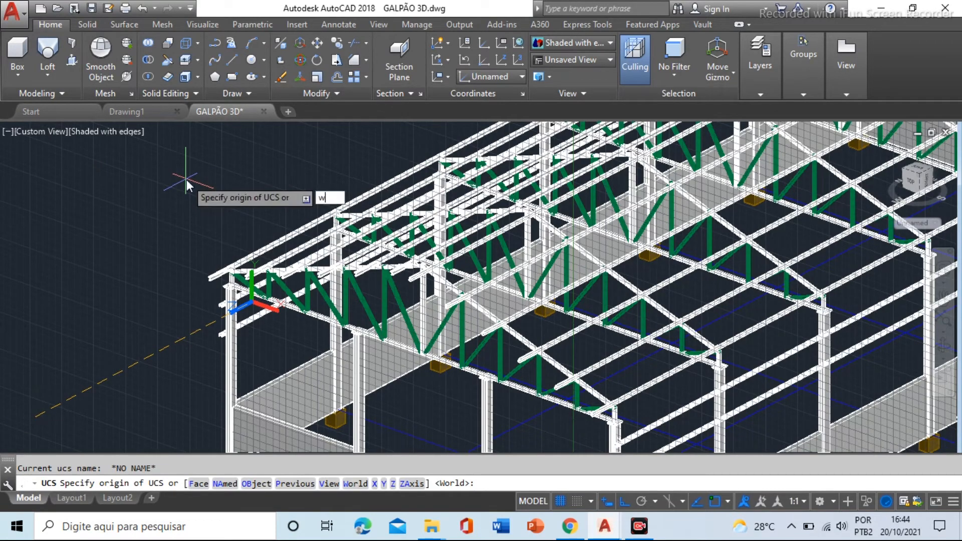
pyautogui.press('Return')
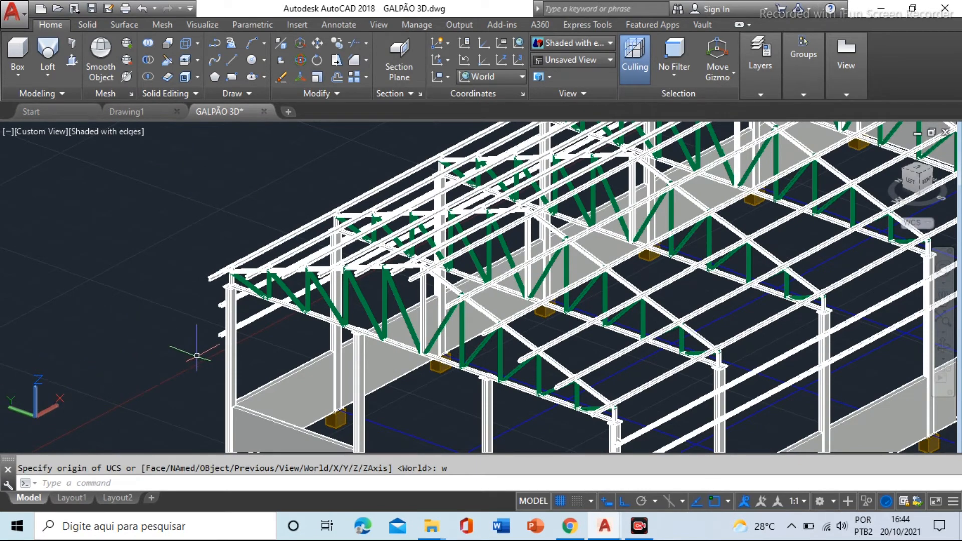
# - Move the arc off the roof truss to the empty space beside the shed's long side wall
pyautogui.scroll(-5, 197, 355)
pyautogui.scroll(3, 395, 327)
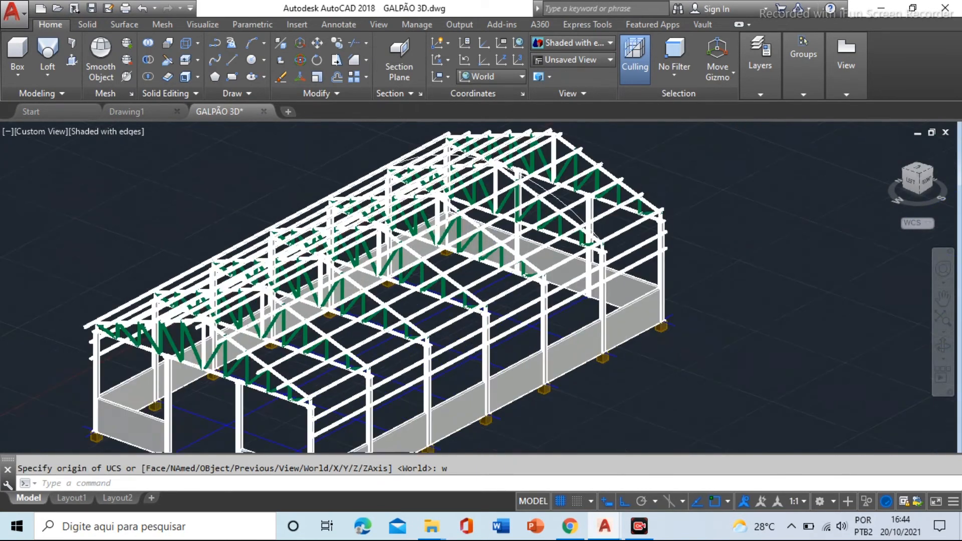
pyautogui.keyDown('shift'); pyautogui.moveTo(315, 313); pyautogui.dragTo(341, 308, button='middle'); pyautogui.keyUp('shift')
pyautogui.scroll(-3, 341, 309)
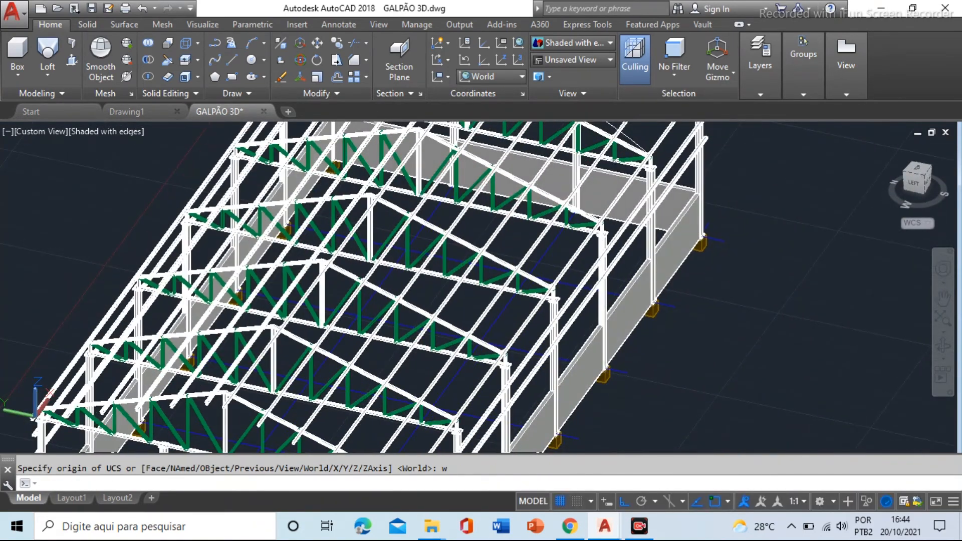
pyautogui.scroll(6, 457, 231)
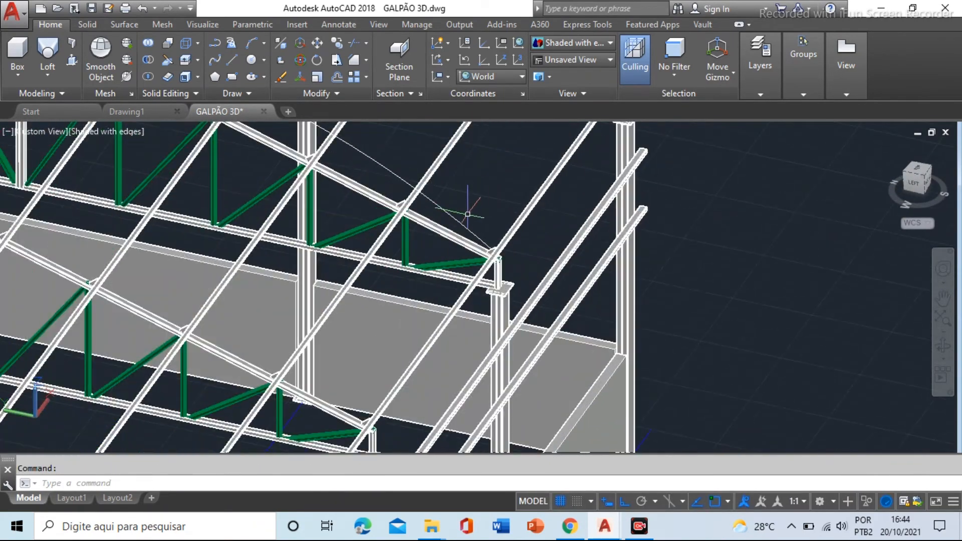
pyautogui.click(449, 205)
pyautogui.press('Return')
pyautogui.click(449, 207)
pyautogui.scroll(-5, 450, 207)
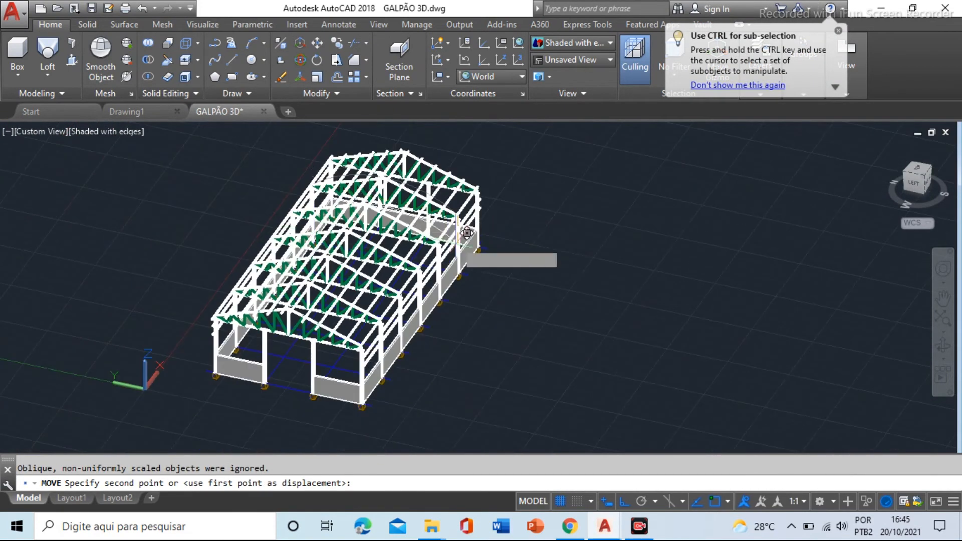
pyautogui.click(641, 303)
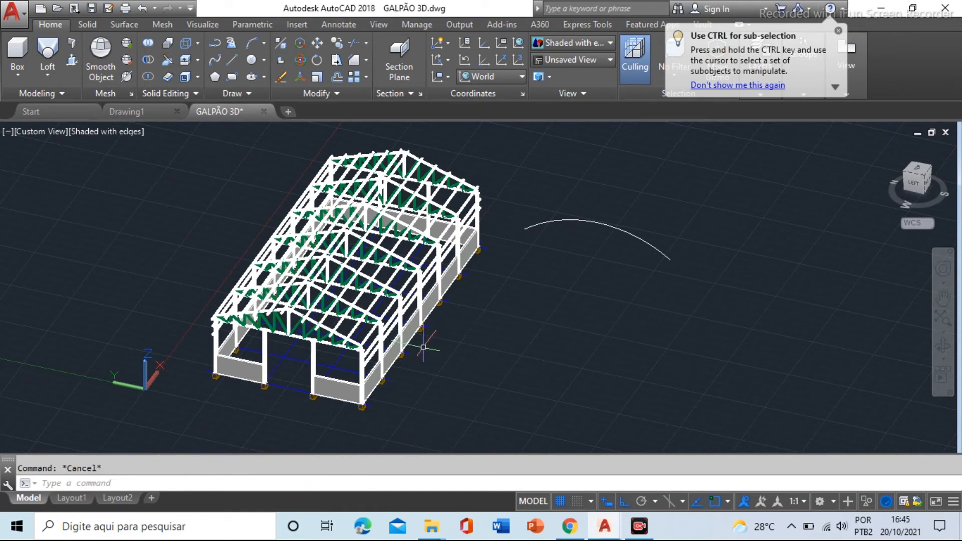
pyautogui.scroll(10, 371, 338)
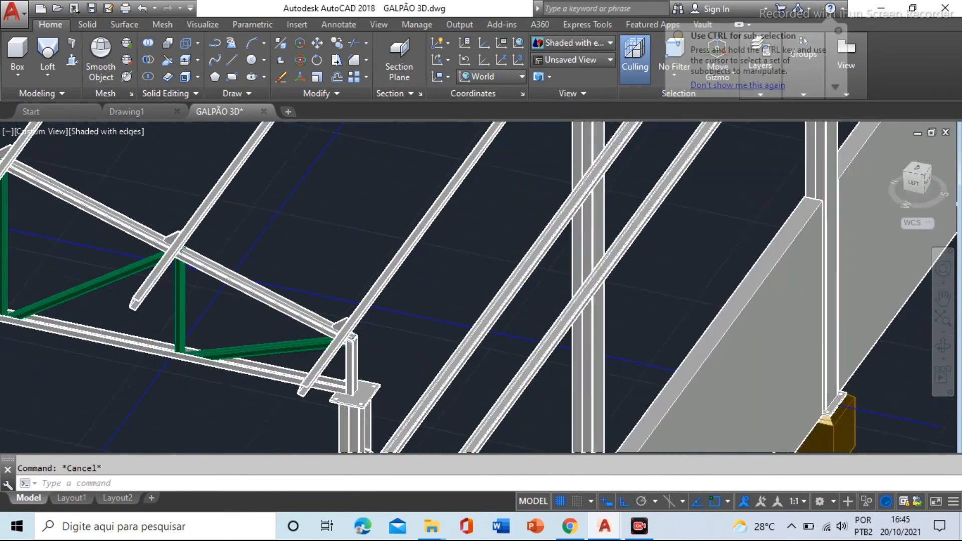
pyautogui.scroll(4, 368, 384)
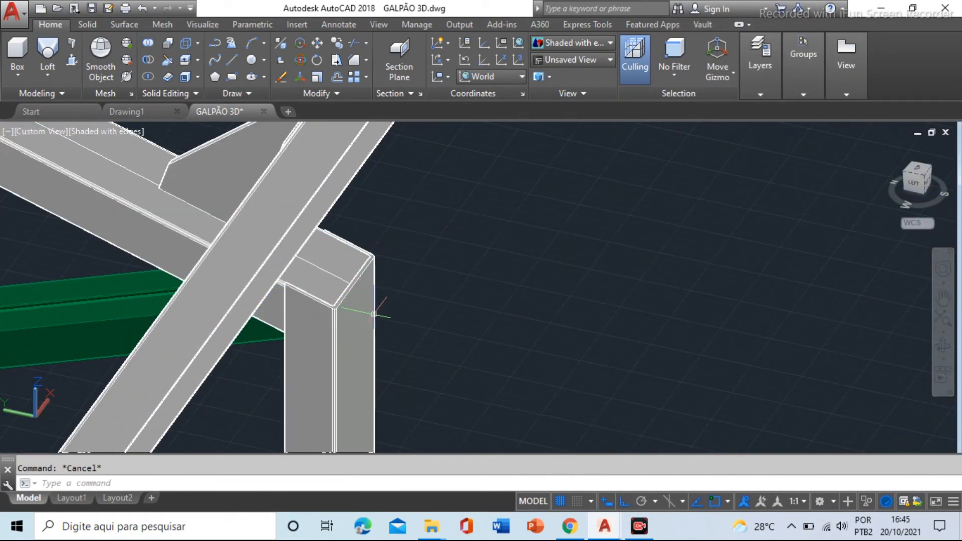
pyautogui.scroll(6, 321, 289)
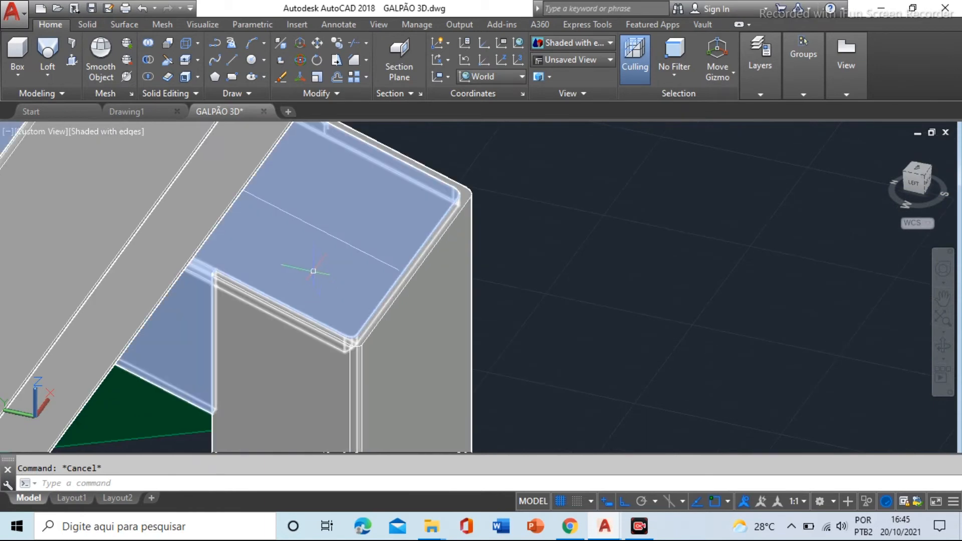
pyautogui.click(313, 271)
pyautogui.scroll(-8, 319, 269)
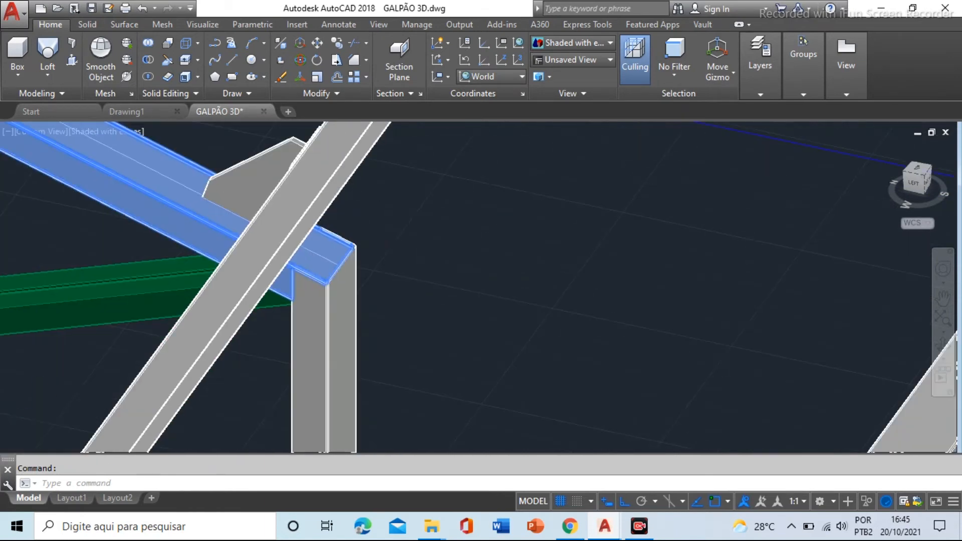
pyautogui.press('Escape')
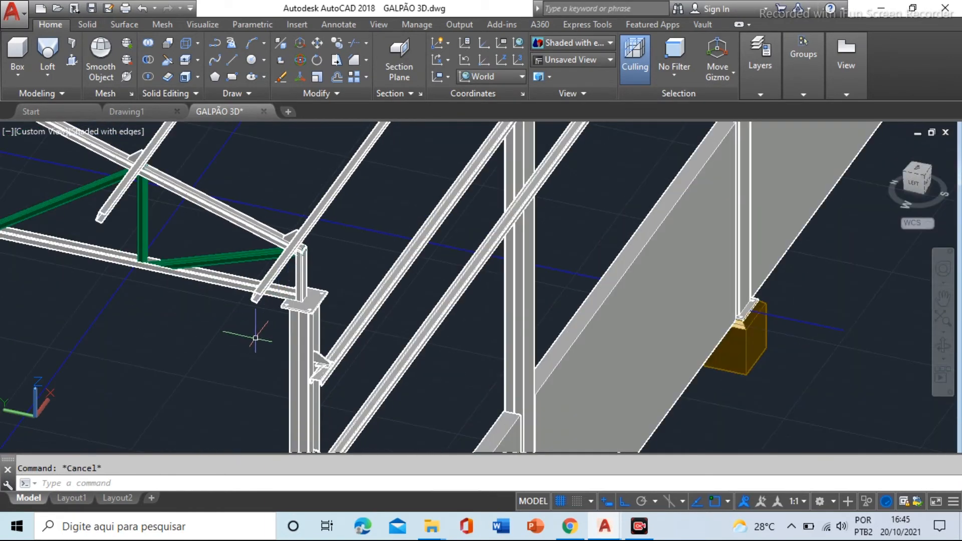
# - Zoom in on the open end of the upper channel profile at the shed's corner column
pyautogui.scroll(-4, 256, 337)
pyautogui.scroll(8, 294, 310)
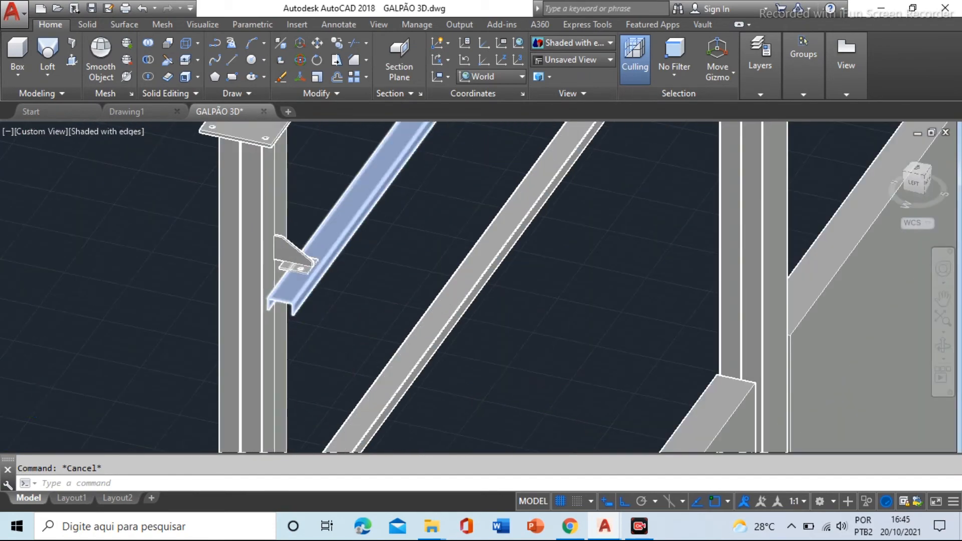
pyautogui.scroll(6, 294, 311)
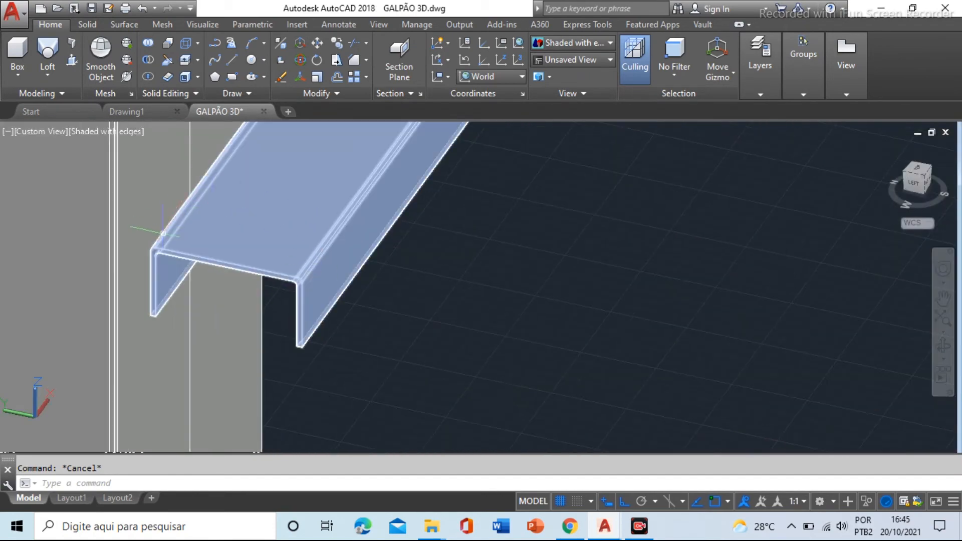
pyautogui.scroll(3, 304, 267)
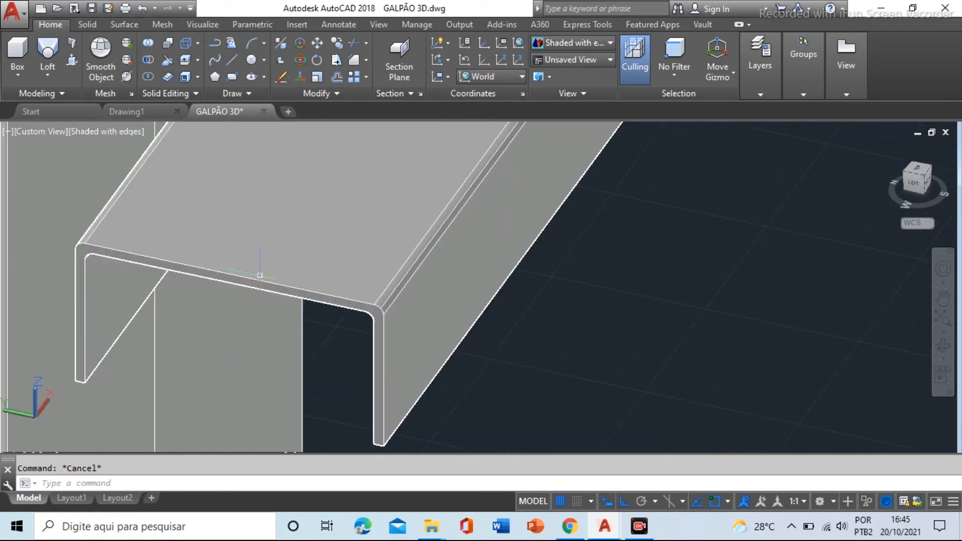
pyautogui.scroll(-2, 278, 278)
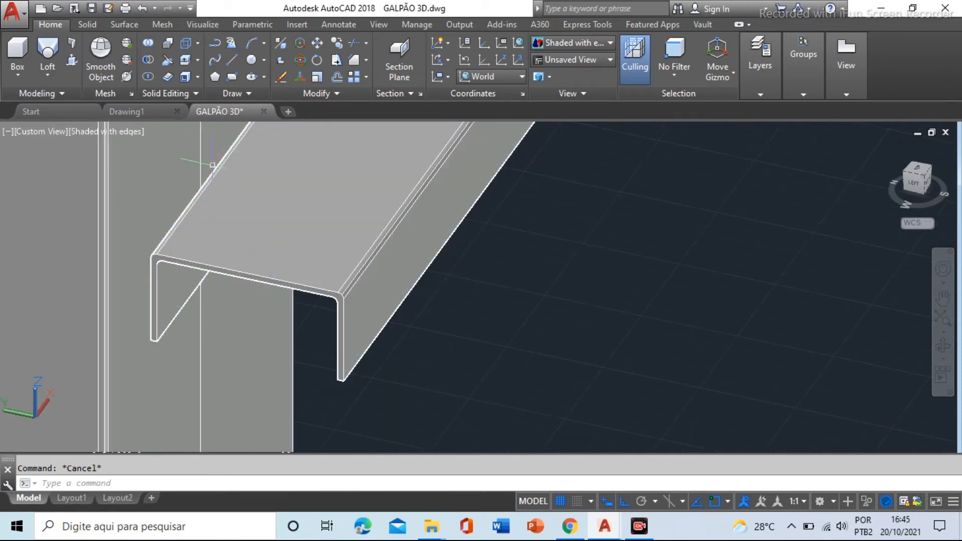
pyautogui.click(199, 60)
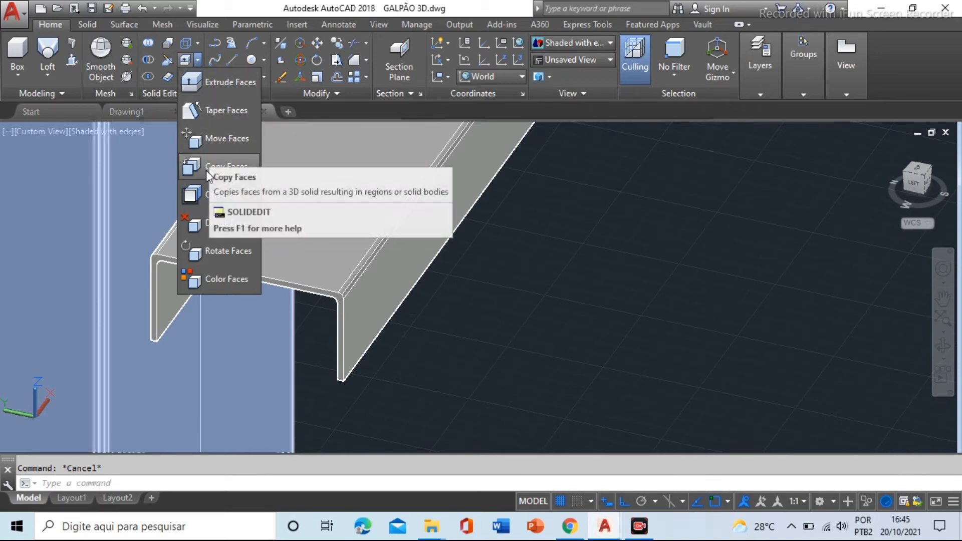
pyautogui.click(197, 44)
pyautogui.click(197, 43)
pyautogui.click(197, 43)
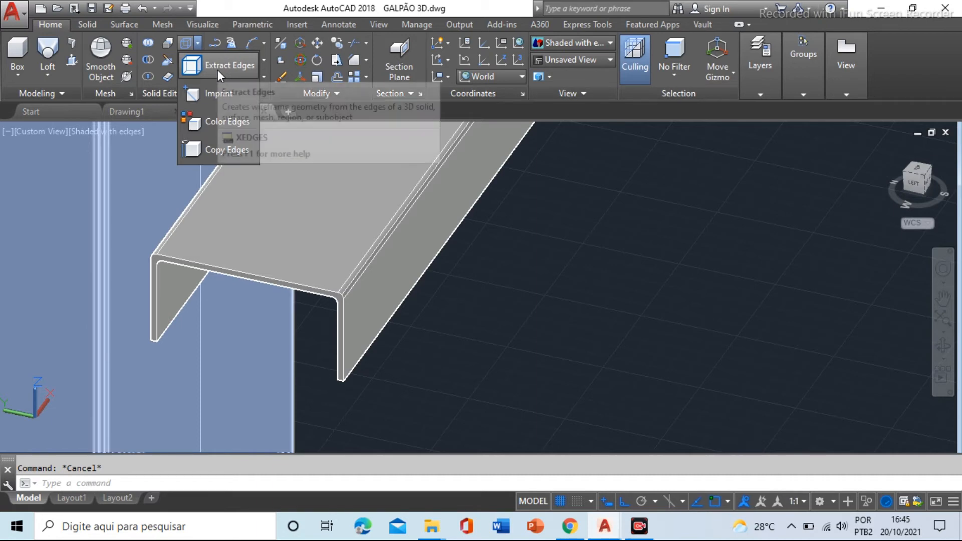
pyautogui.click(199, 47)
pyautogui.click(198, 43)
pyautogui.click(198, 44)
# - Copy the channel profile's end face with Copy Faces and place the copy in the empty space beside the profile
pyautogui.click(197, 61)
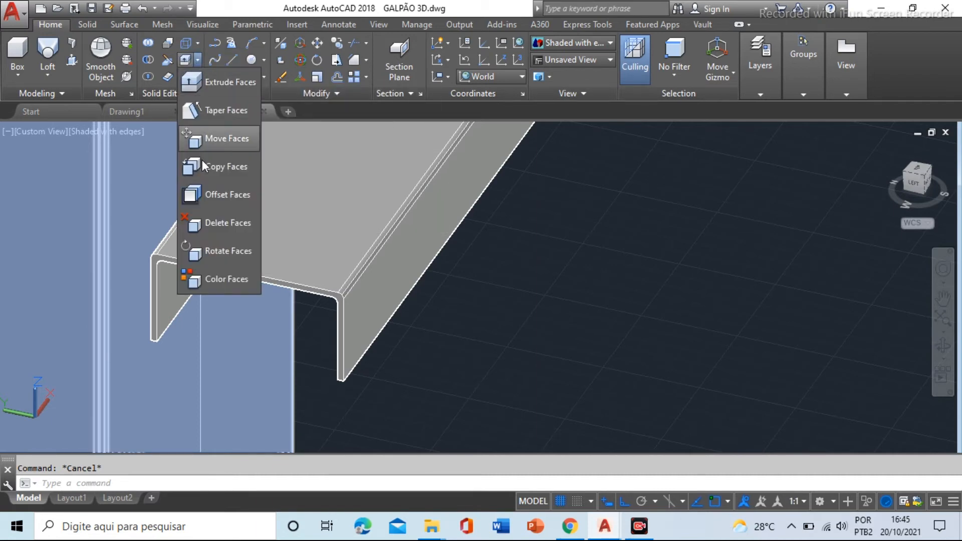
pyautogui.click(228, 168)
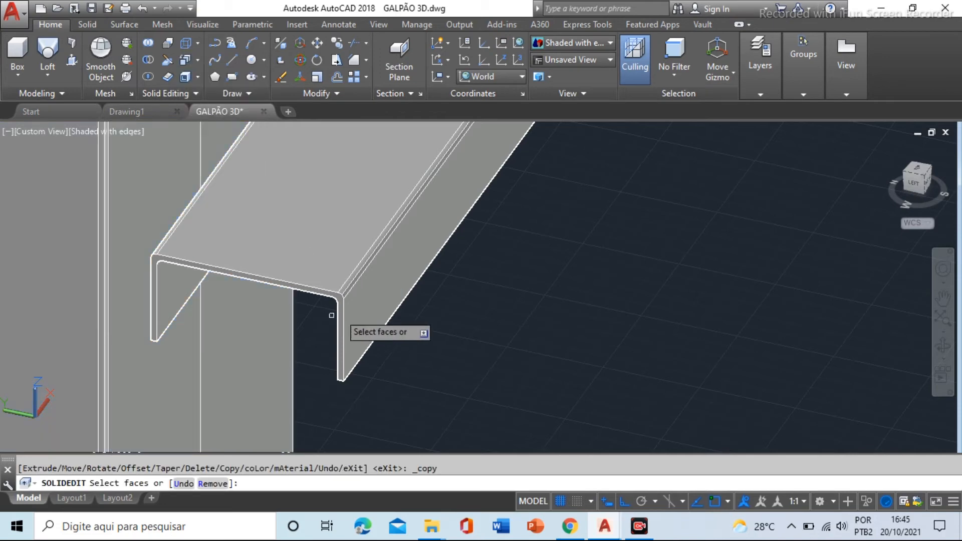
pyautogui.scroll(3, 340, 313)
pyautogui.click(336, 286)
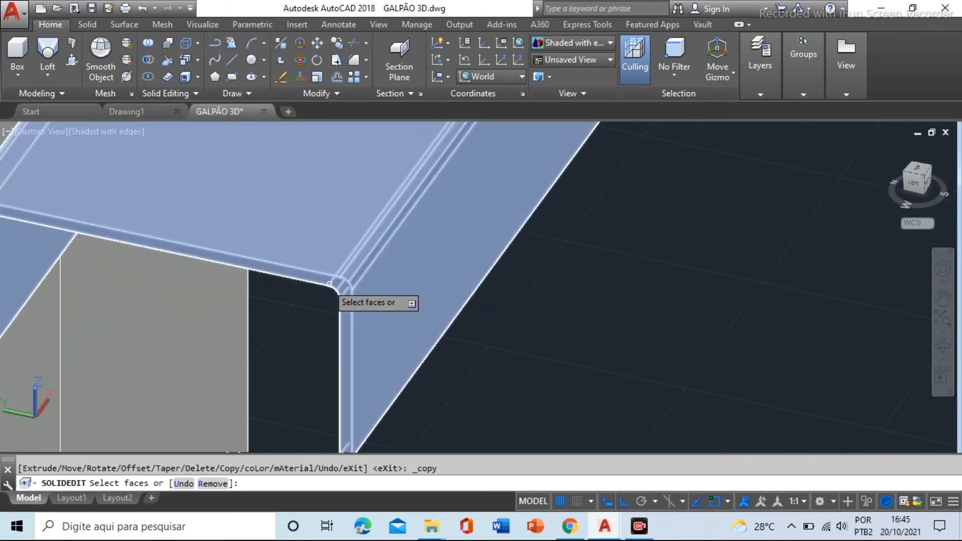
pyautogui.click(316, 278)
pyautogui.rightClick(333, 282)
pyautogui.click(357, 285)
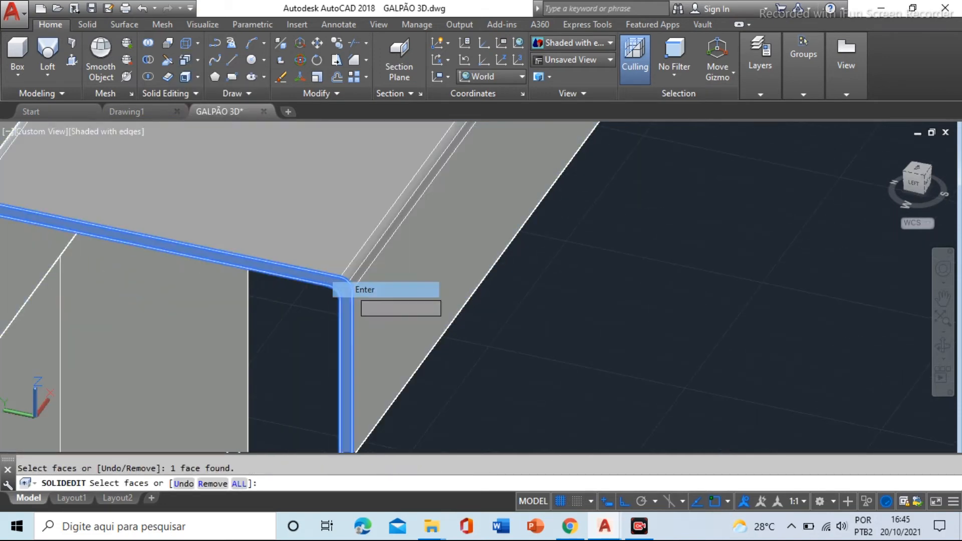
pyautogui.scroll(-2, 326, 272)
pyautogui.click(331, 337)
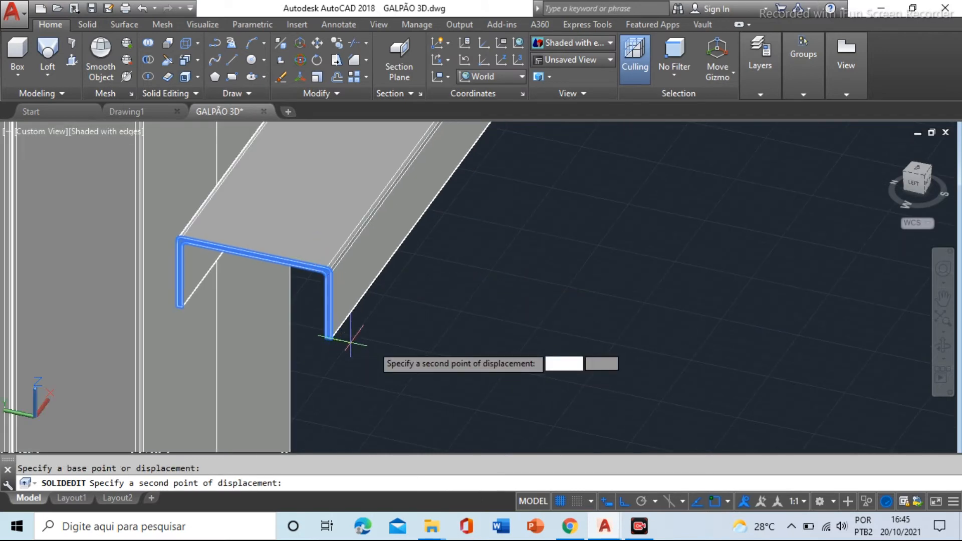
pyautogui.click(622, 395)
pyautogui.press('Escape')
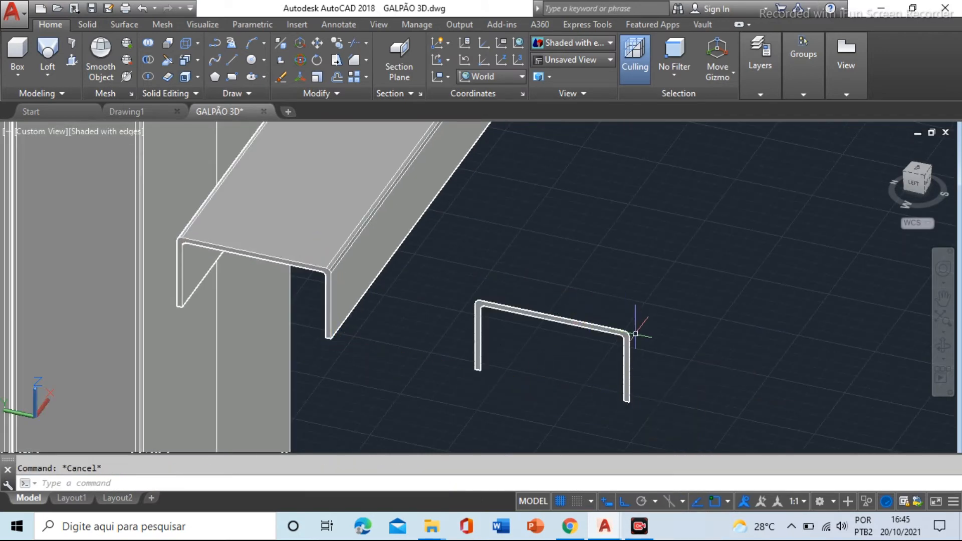
# - Move the copied channel face away from the shed to just below the arc's near end, with polar tracking on
pyautogui.scroll(2, 652, 346)
pyautogui.write('m')
pyautogui.press('Return')
pyautogui.click(632, 323)
pyautogui.click(556, 350)
pyautogui.press('Return')
pyautogui.click(419, 307)
pyautogui.scroll(-7, 329, 300)
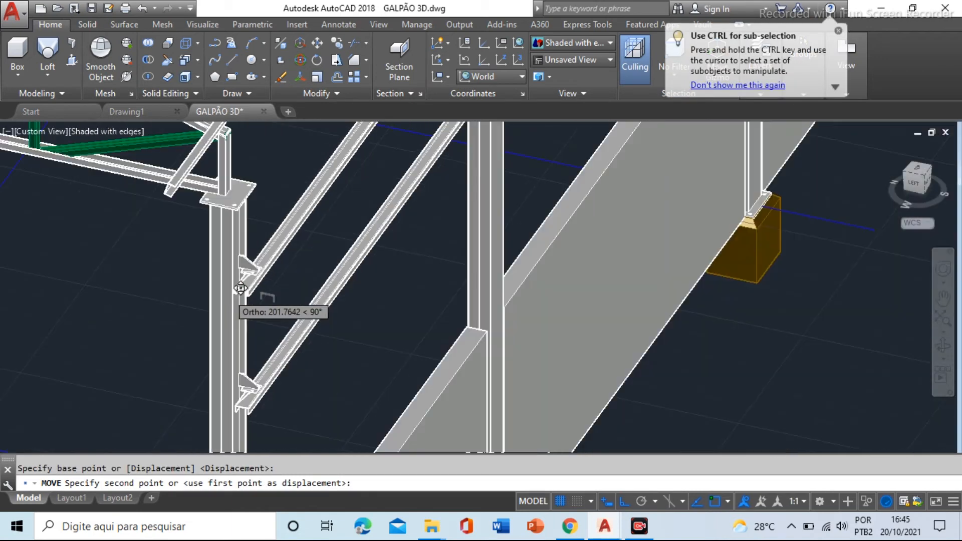
pyautogui.scroll(-2, 408, 264)
pyautogui.scroll(-2, 447, 200)
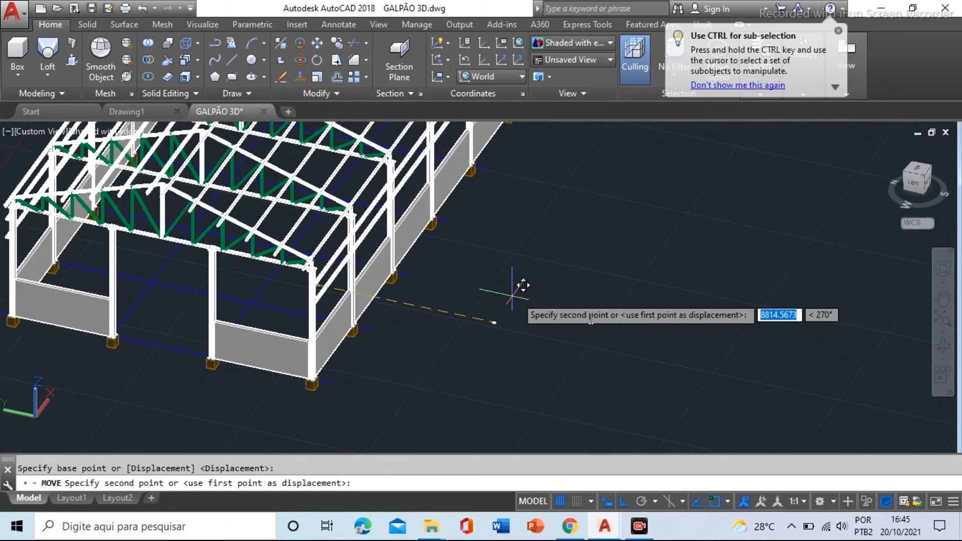
pyautogui.press('F10')
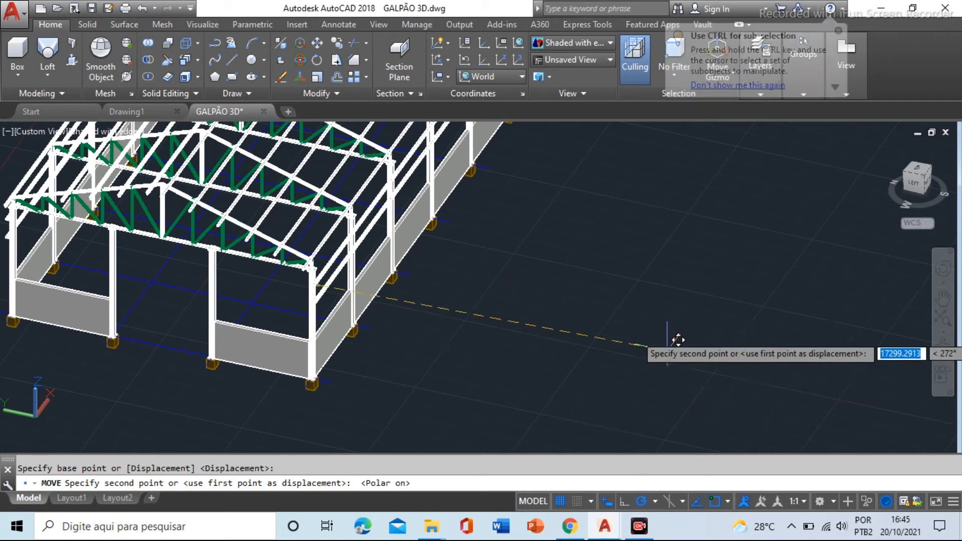
pyautogui.scroll(-2, 606, 311)
pyautogui.scroll(3, 797, 157)
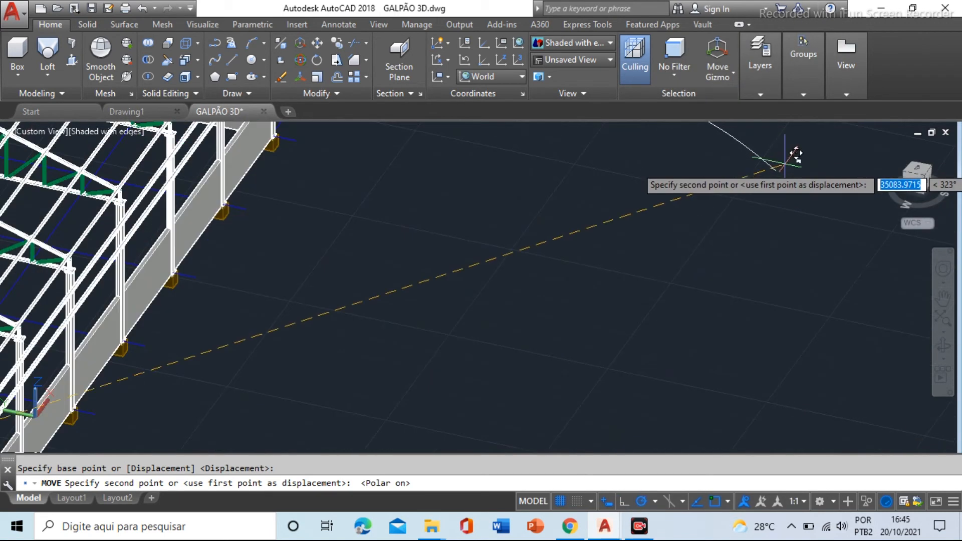
pyautogui.scroll(2, 777, 150)
pyautogui.scroll(2, 778, 165)
pyautogui.scroll(2, 722, 255)
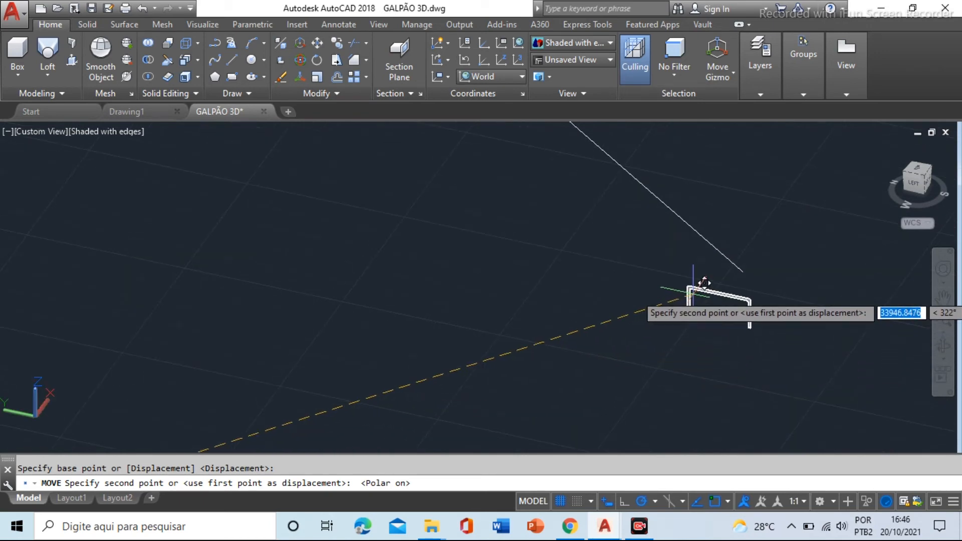
pyautogui.click(762, 330)
# - Sweep the copied channel face as a solid along the three-point arc
pyautogui.scroll(3, 817, 311)
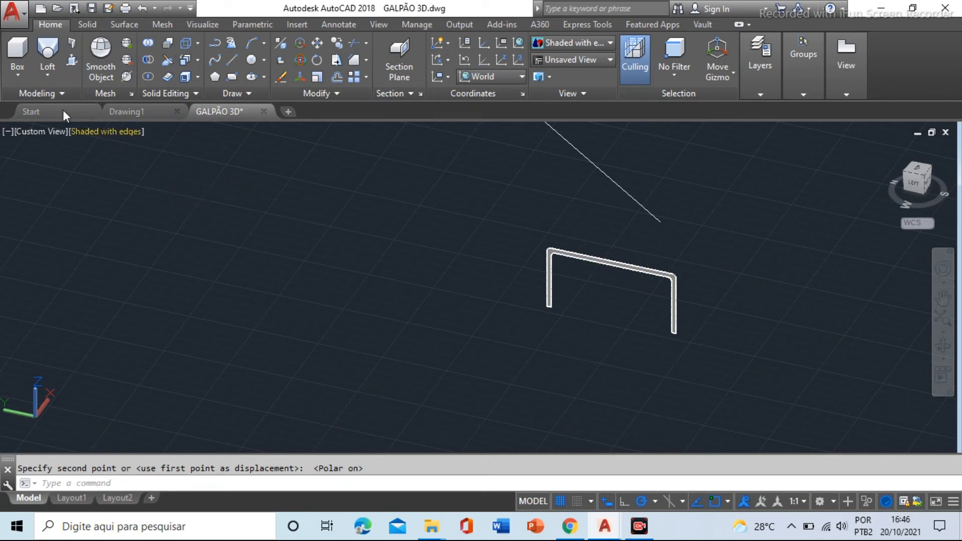
pyautogui.click(49, 76)
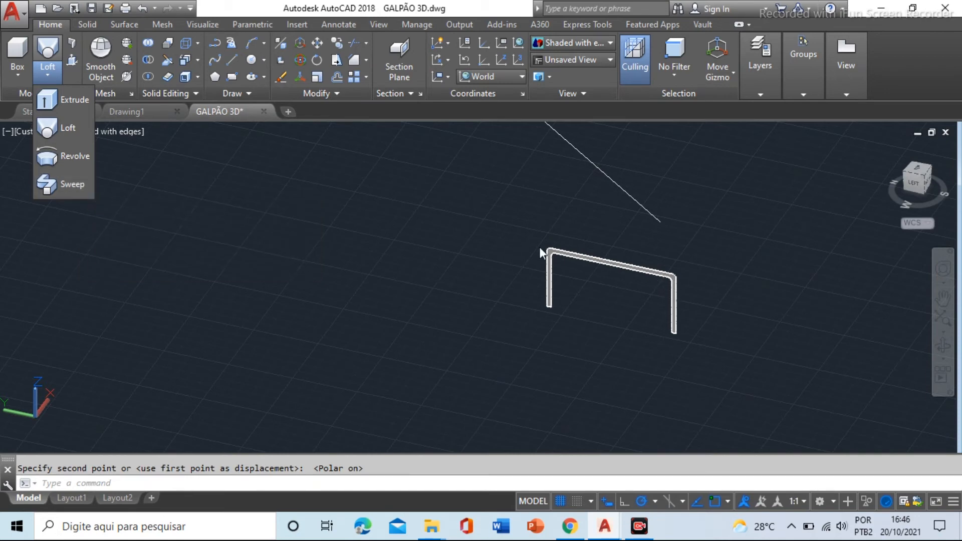
pyautogui.click(73, 184)
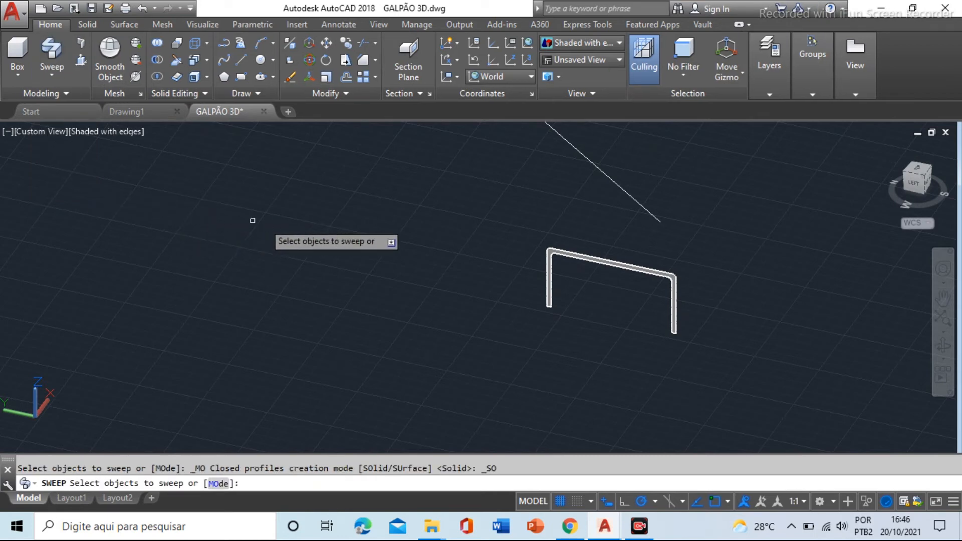
pyautogui.click(550, 273)
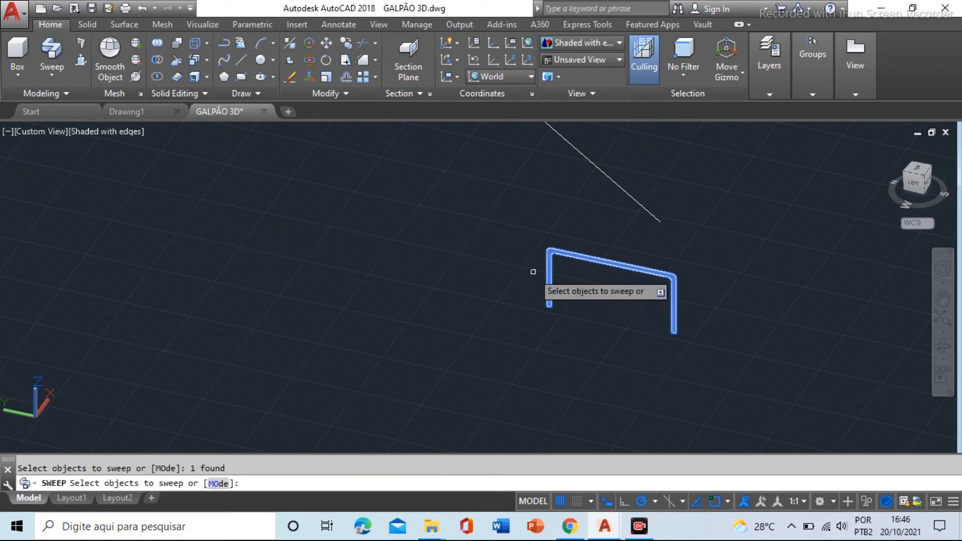
pyautogui.scroll(-2, 524, 270)
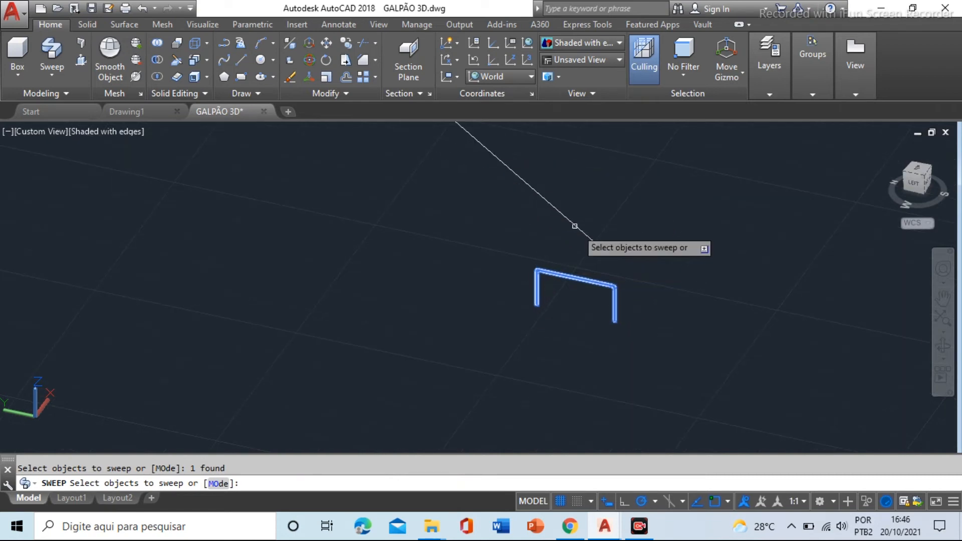
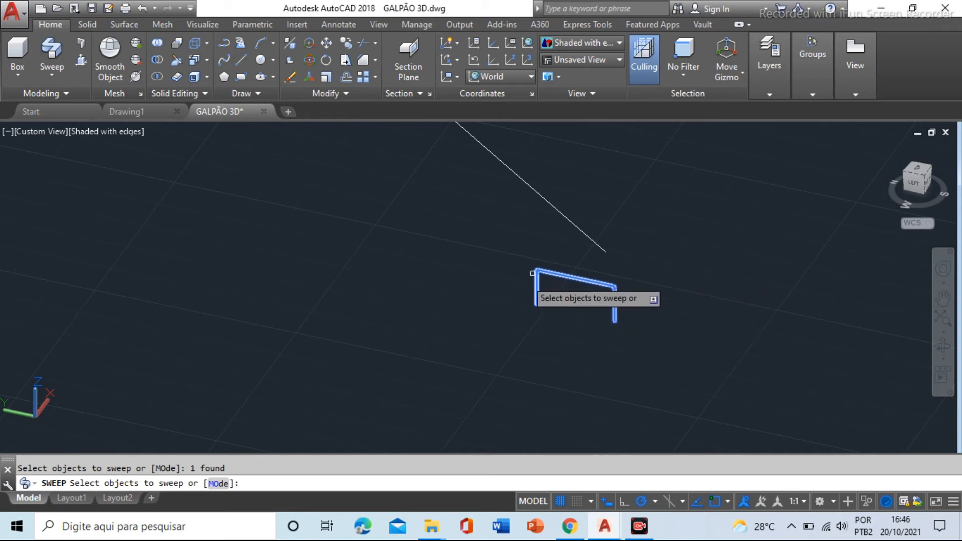
pyautogui.rightClick(390, 258)
pyautogui.click(418, 259)
pyautogui.click(573, 223)
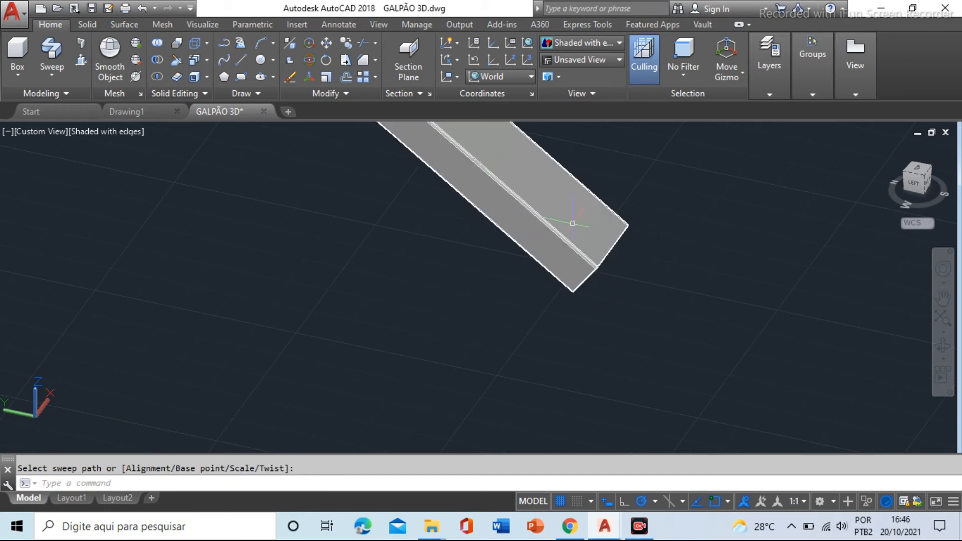
# - Examine the swept channel arch along its full length and from another angle at its near end
pyautogui.scroll(-6, 627, 338)
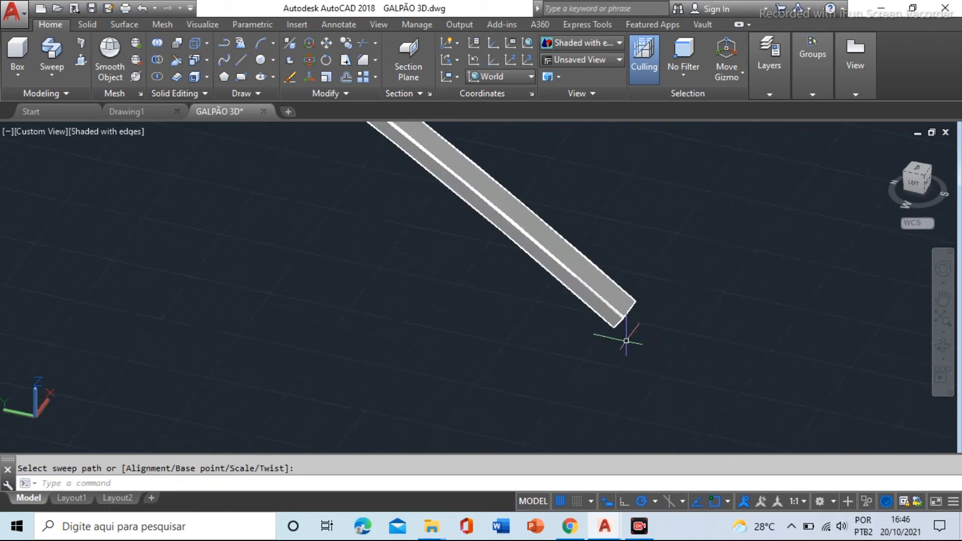
pyautogui.scroll(-3, 632, 325)
pyautogui.scroll(-3, 605, 303)
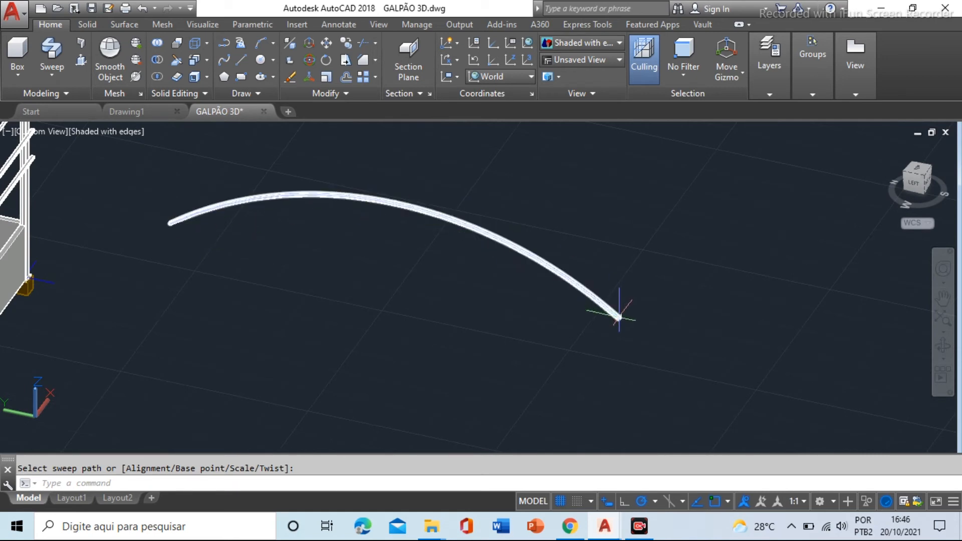
pyautogui.scroll(5, 624, 318)
pyautogui.scroll(5, 622, 314)
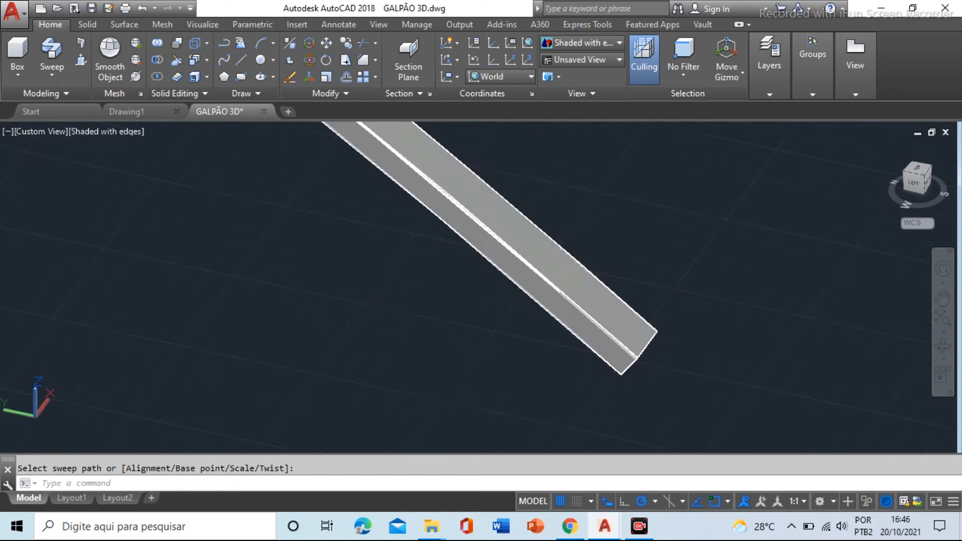
pyautogui.keyDown('shift'); pyautogui.moveTo(584, 355); pyautogui.dragTo(529, 357, button='middle'); pyautogui.keyUp('shift')
pyautogui.keyDown('shift'); pyautogui.moveTo(666, 359); pyautogui.dragTo(712, 359, button='middle'); pyautogui.keyUp('shift')
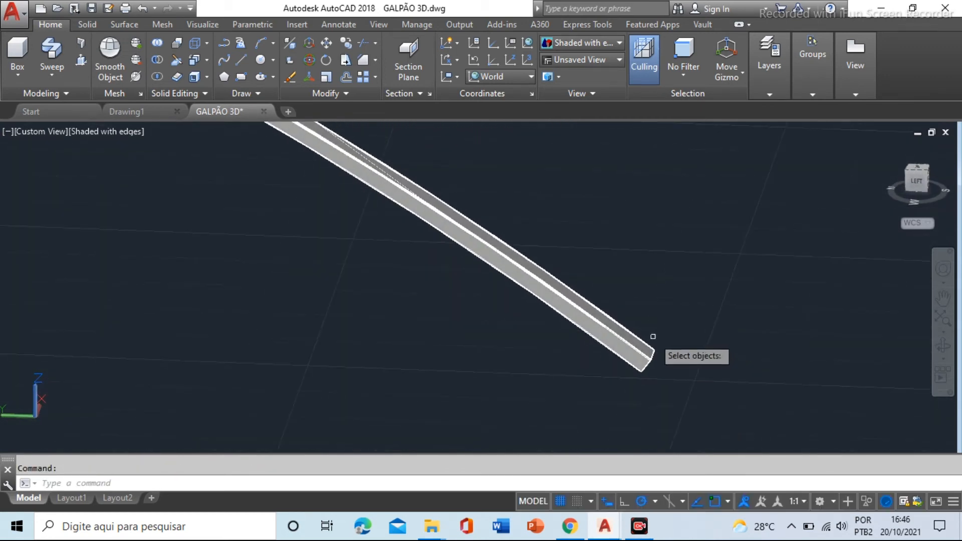
# - Move the swept channel arch by its near end corner onto the upper end corner of the shed's end truss
pyautogui.click(656, 328)
pyautogui.click(557, 369)
pyautogui.press('Return')
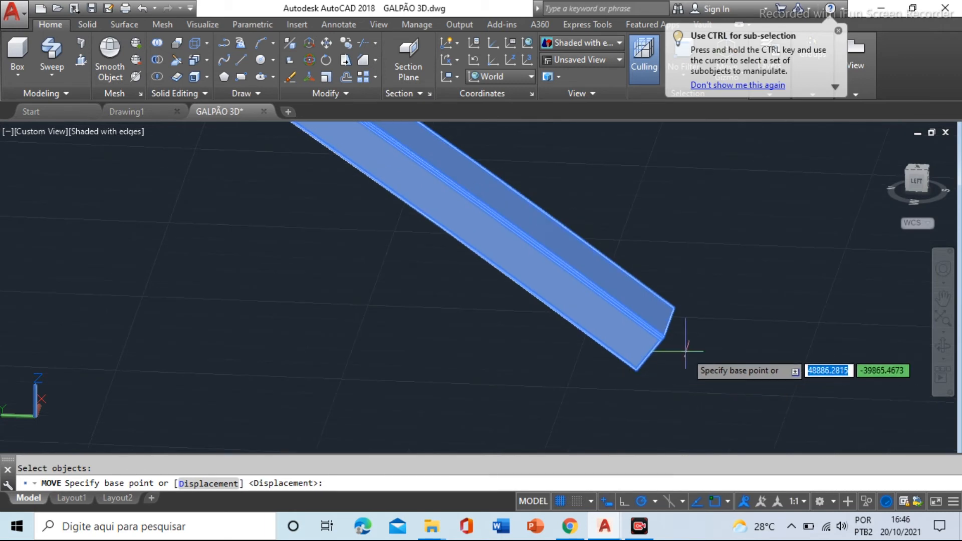
pyautogui.scroll(6, 651, 375)
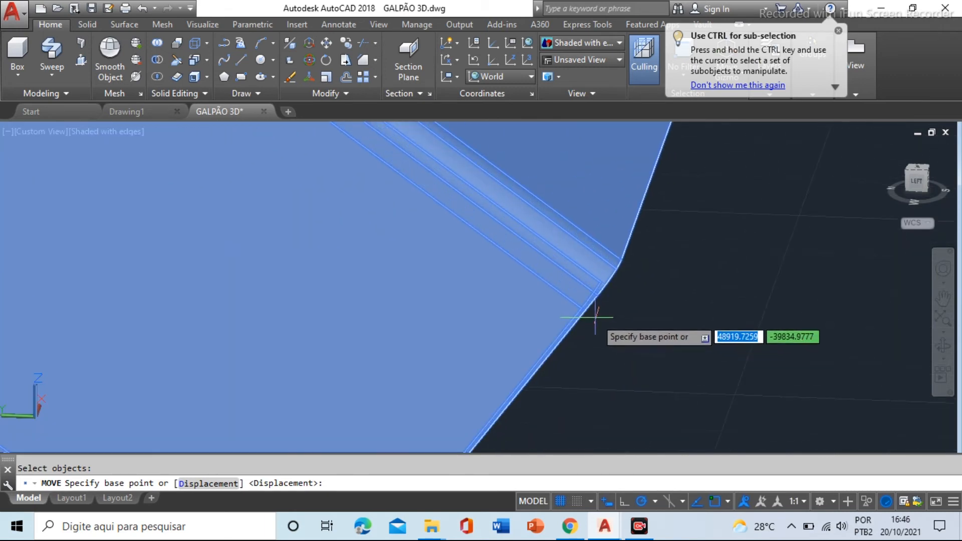
pyautogui.scroll(2, 586, 311)
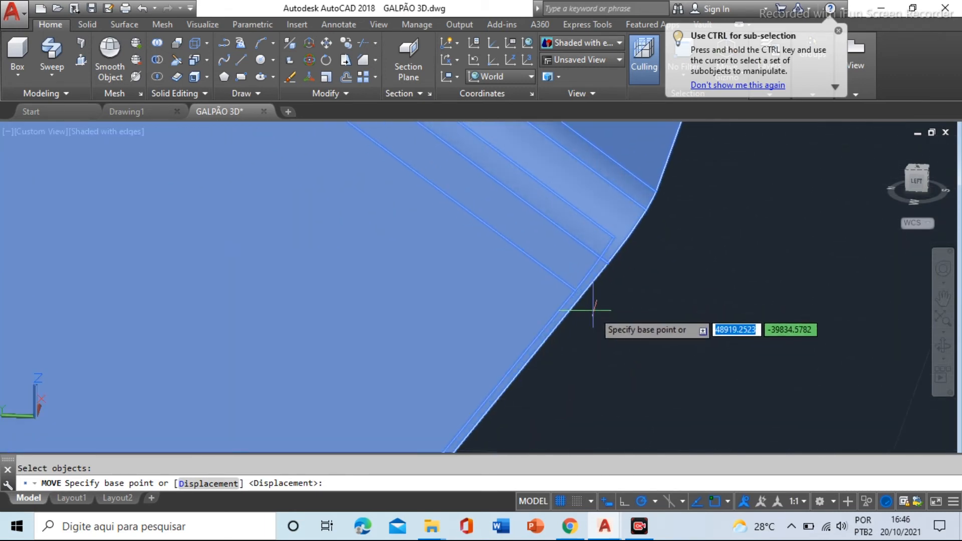
pyautogui.click(612, 263)
pyautogui.scroll(-8, 669, 276)
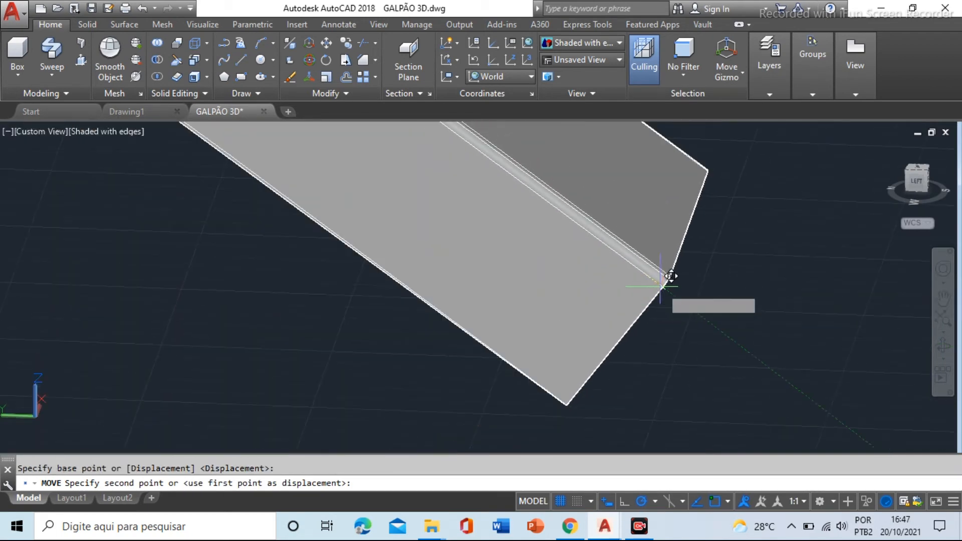
pyautogui.scroll(-5, 621, 280)
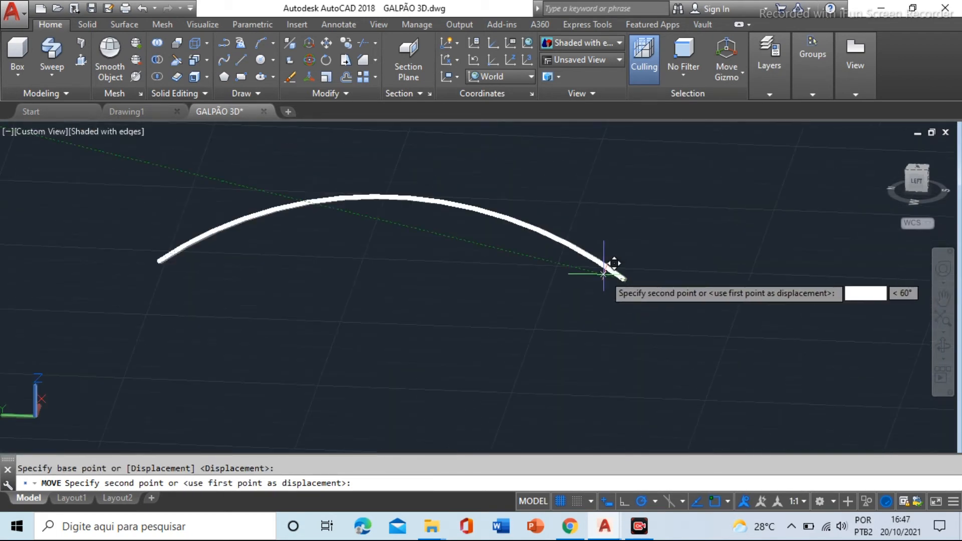
pyautogui.scroll(10, 192, 368)
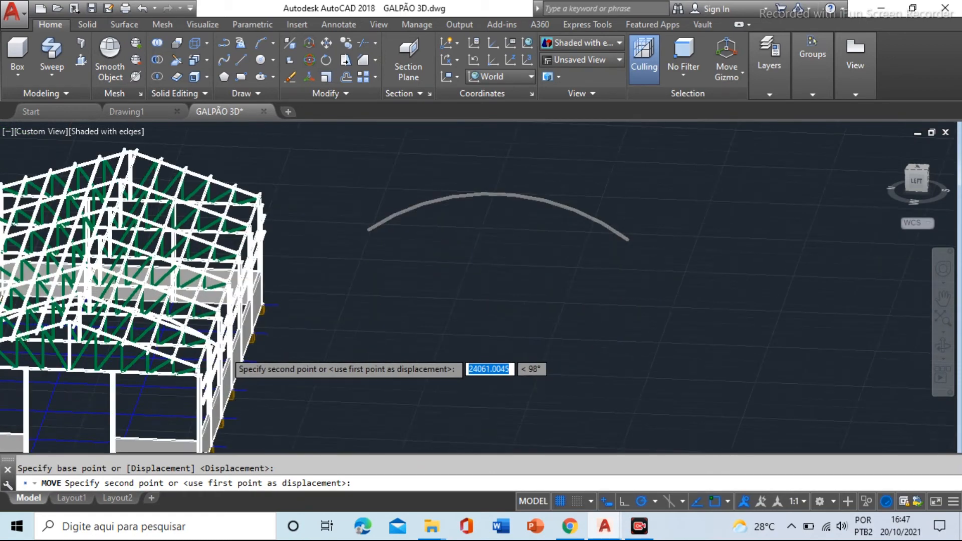
pyautogui.scroll(10, 192, 367)
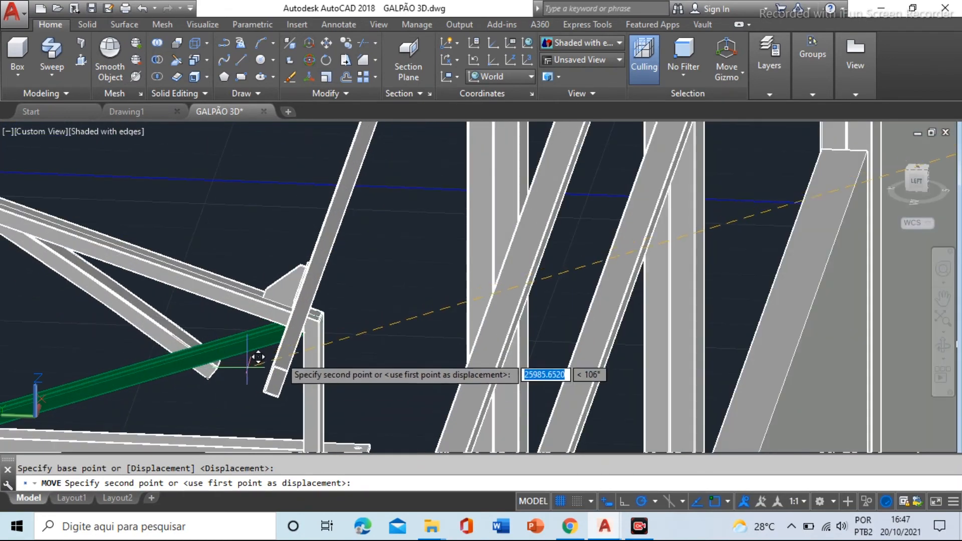
pyautogui.scroll(6, 317, 303)
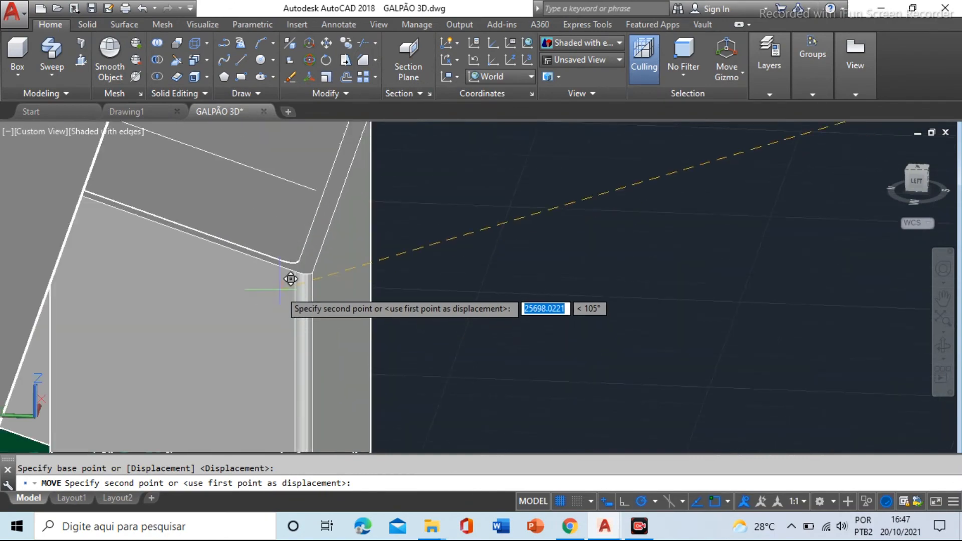
pyautogui.click(309, 252)
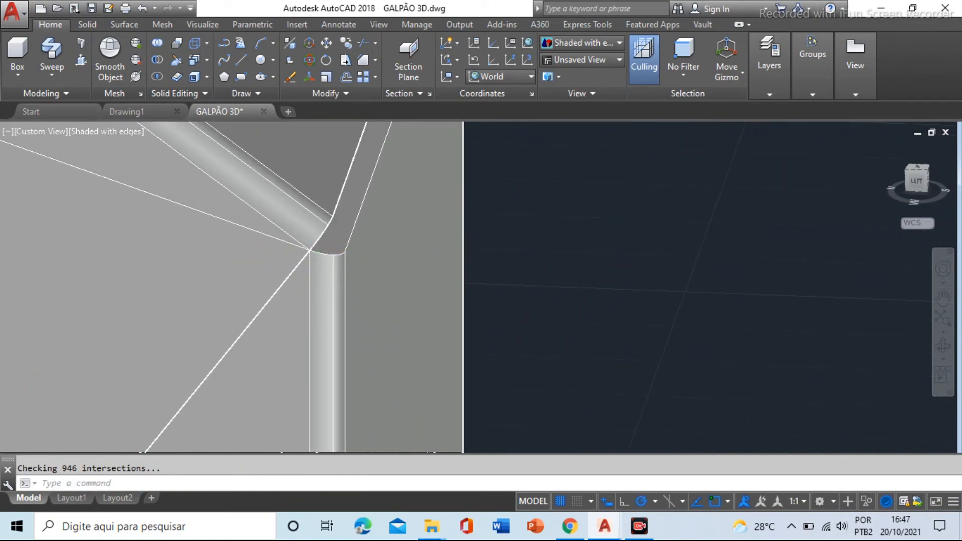
# - Examine how the swept arch sits on the end truss, at both ends and against the purlins, from several angles
pyautogui.scroll(-8, 583, 248)
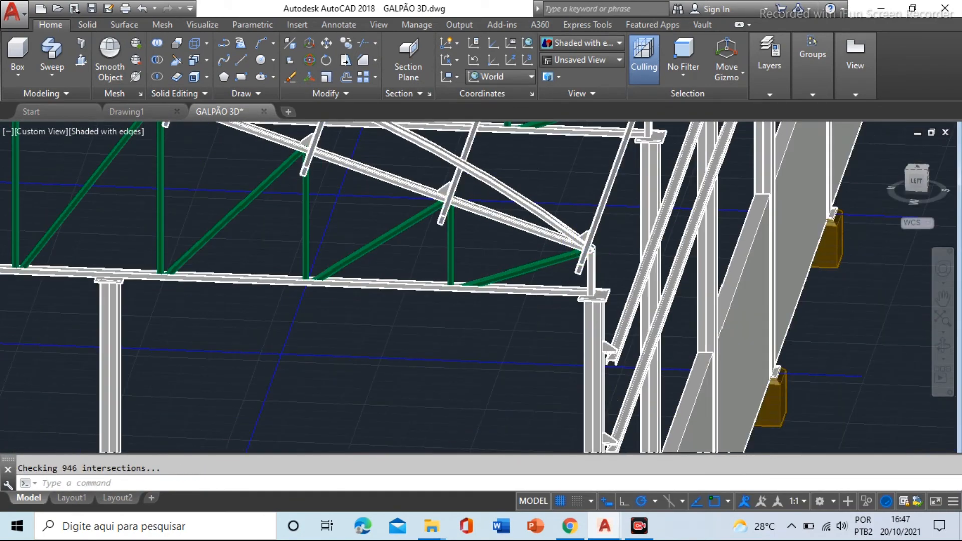
pyautogui.scroll(-4, 419, 280)
pyautogui.scroll(2, 423, 246)
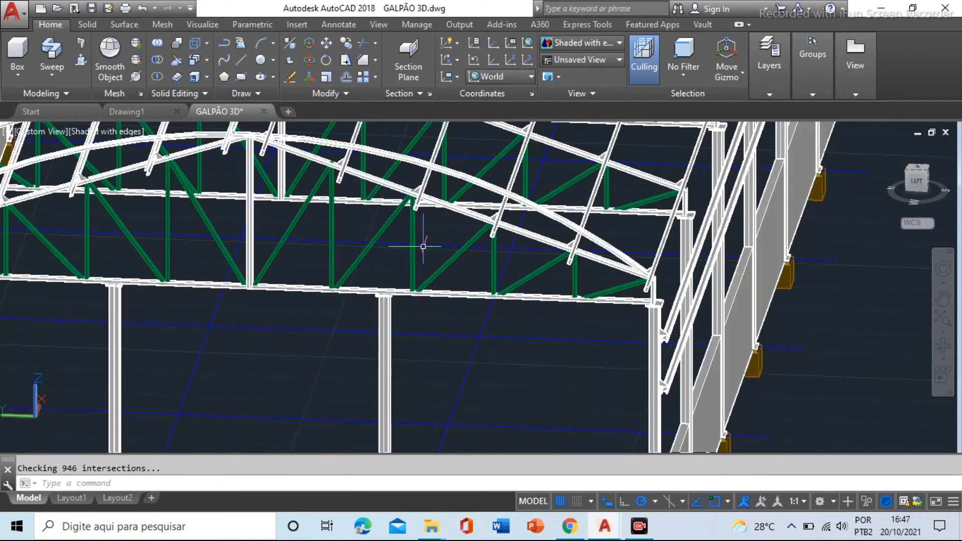
pyautogui.keyDown('shift'); pyautogui.moveTo(511, 243); pyautogui.dragTo(483, 237, button='middle'); pyautogui.keyUp('shift')
pyautogui.scroll(5, 355, 398)
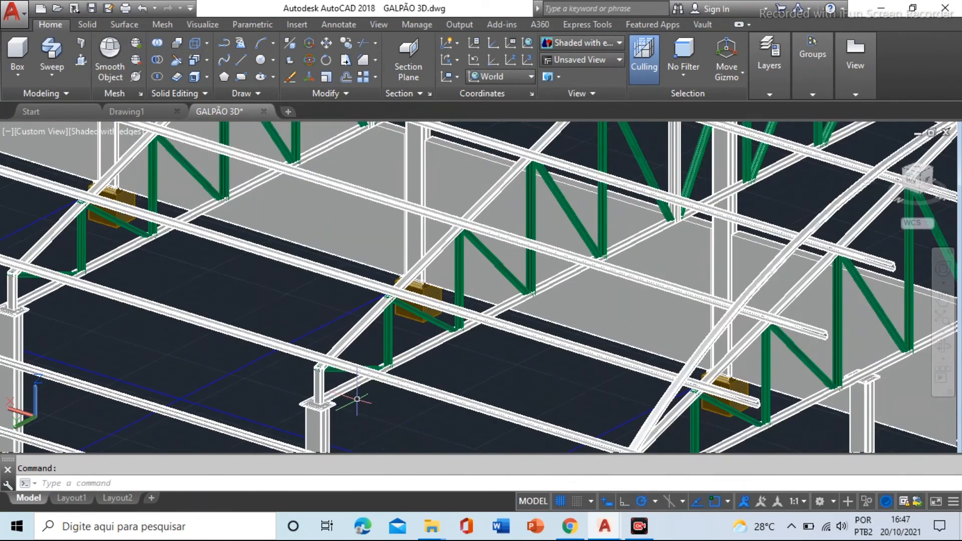
pyautogui.scroll(-8, 430, 232)
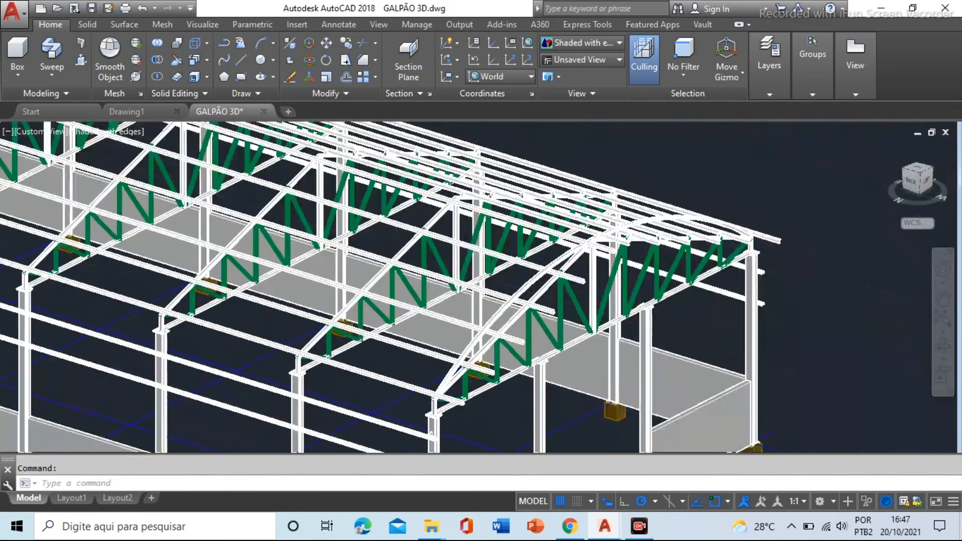
pyautogui.scroll(8, 468, 393)
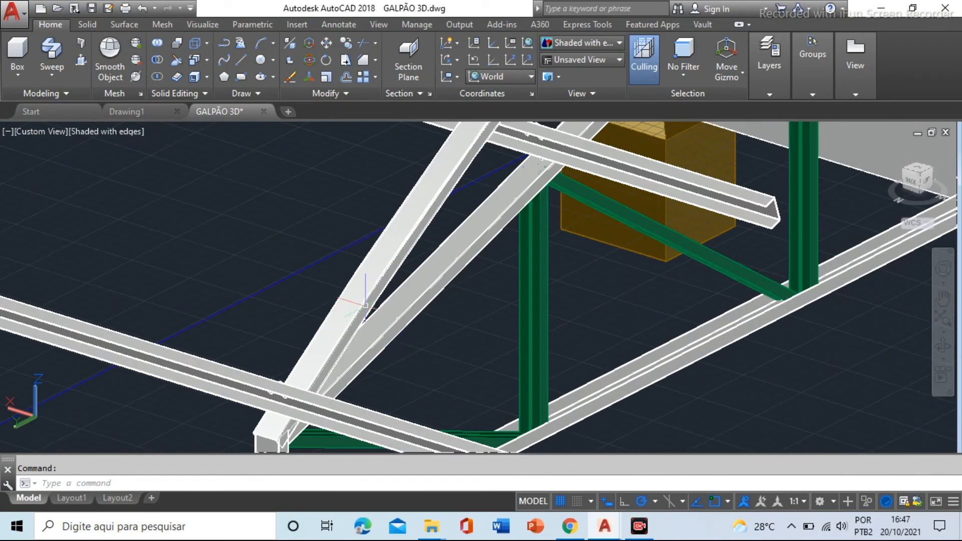
pyautogui.click(366, 301)
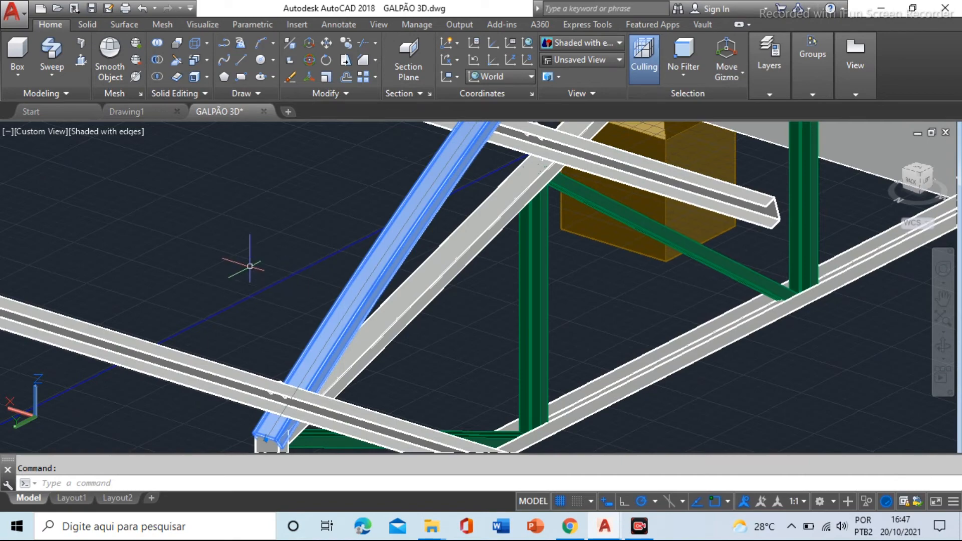
pyautogui.scroll(-3, 406, 374)
pyautogui.press('Escape')
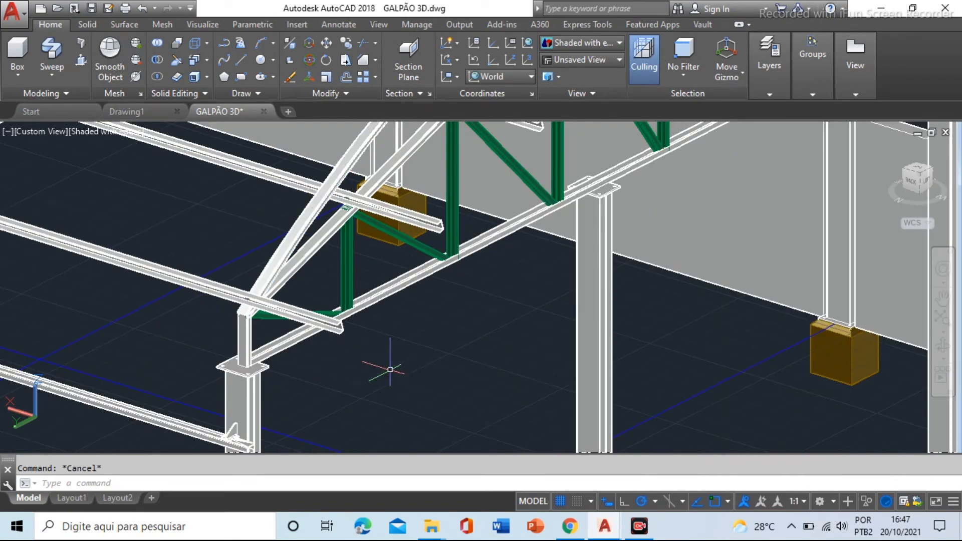
pyautogui.scroll(-10, 401, 376)
pyautogui.scroll(10, 541, 281)
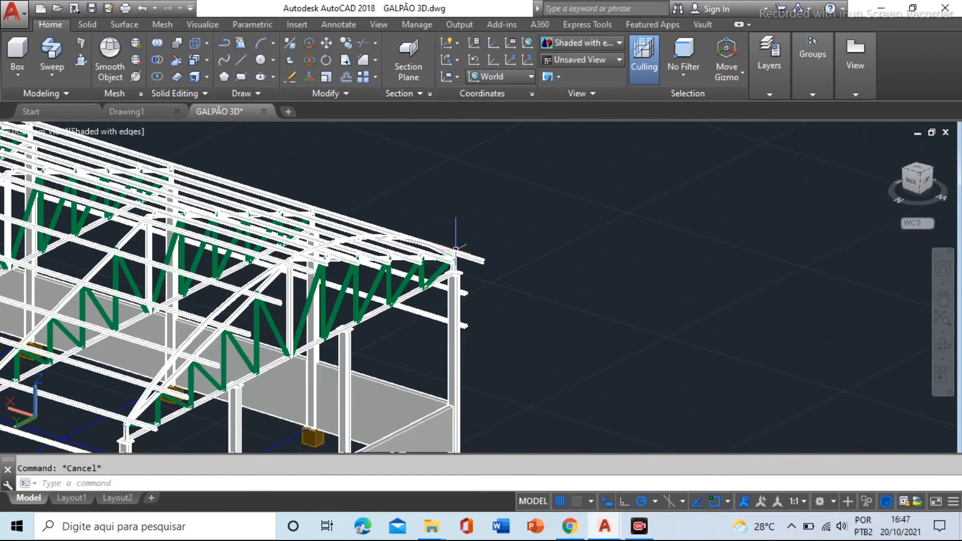
pyautogui.scroll(3, 485, 243)
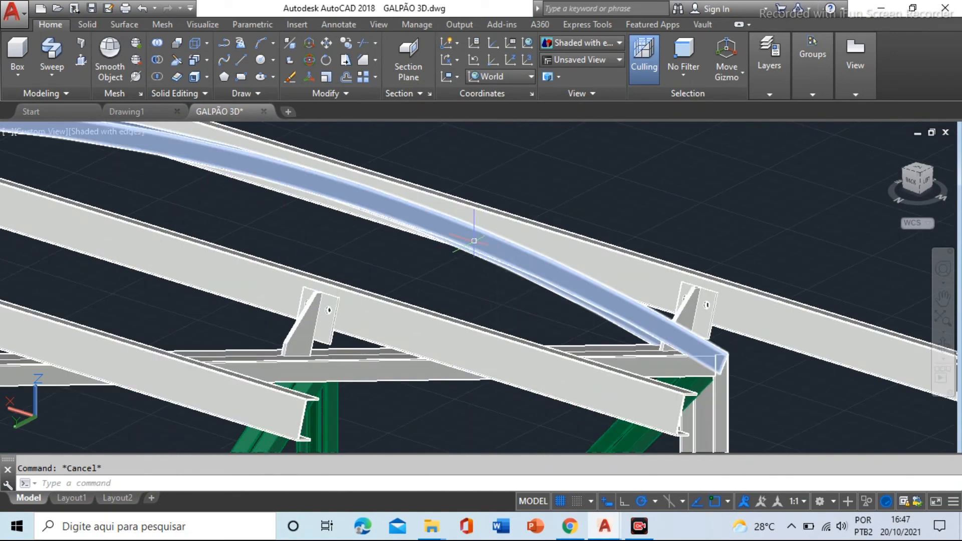
pyautogui.scroll(-5, 357, 240)
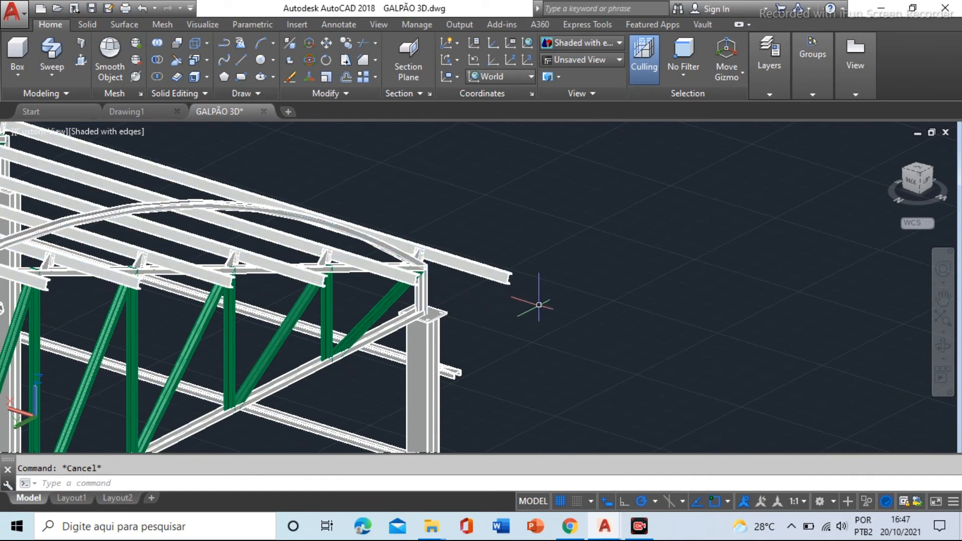
pyautogui.scroll(3, 408, 258)
pyautogui.scroll(2, 397, 253)
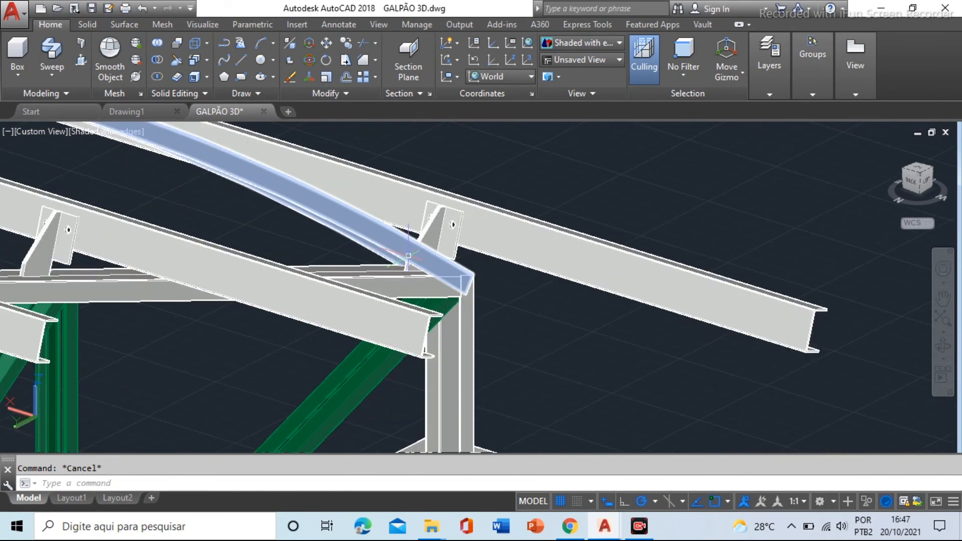
pyautogui.click(51, 75)
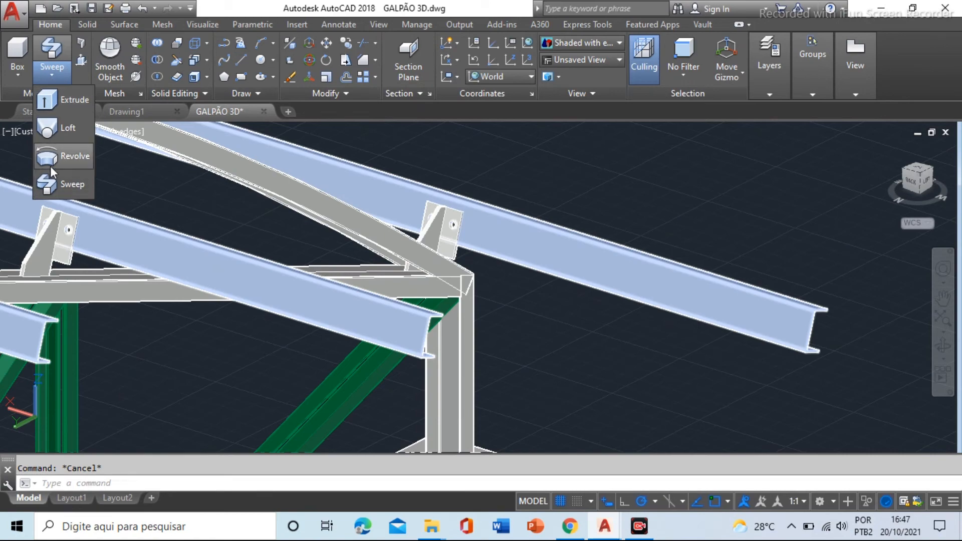
pyautogui.scroll(-3, 135, 159)
pyautogui.click(488, 249)
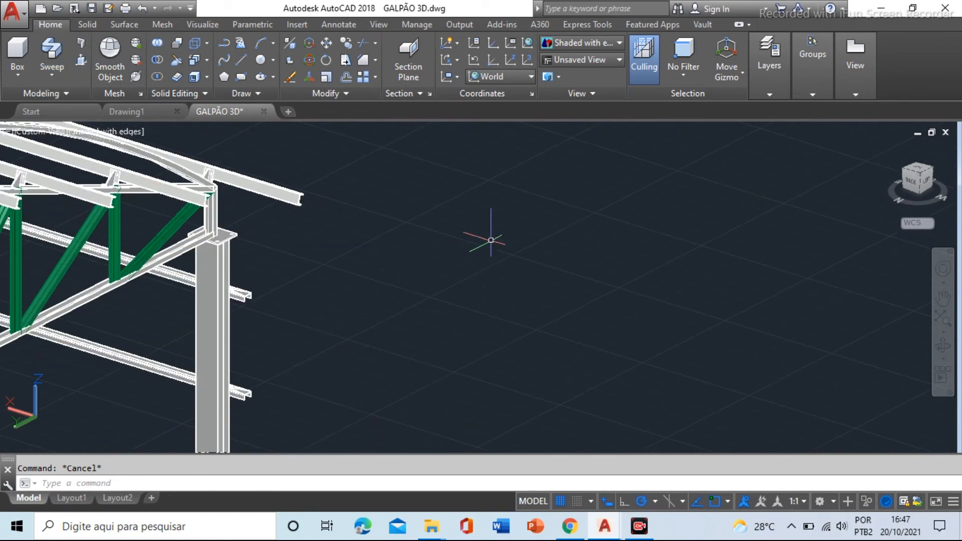
# - Start a polyline in the empty space beside the shed with a straight segment about 2230 long and a short perpendicular segment
pyautogui.click(918, 174)
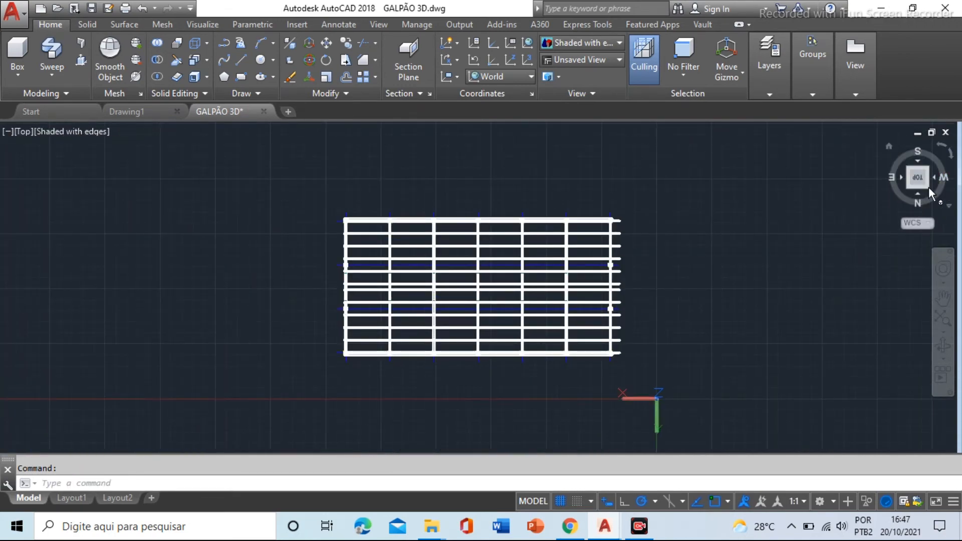
pyautogui.click(928, 189)
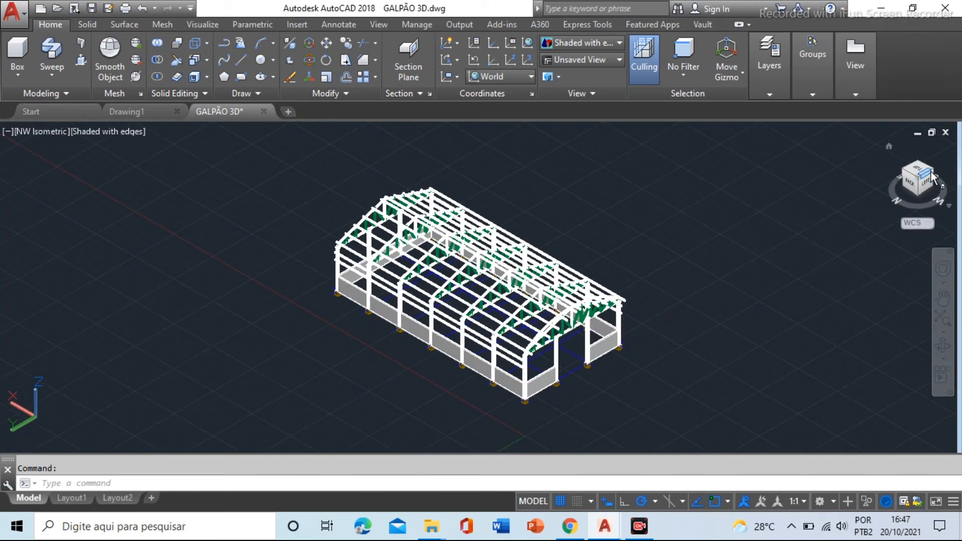
pyautogui.click(933, 173)
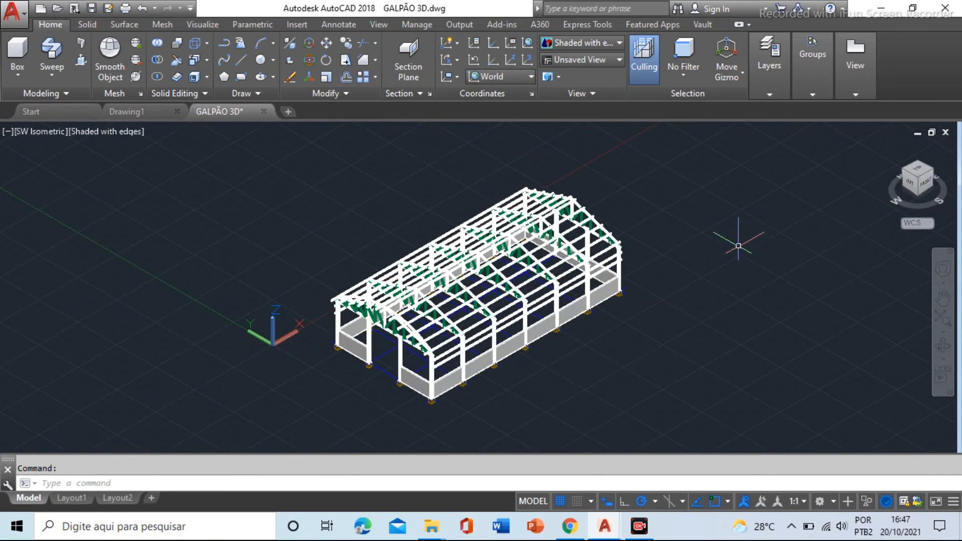
pyautogui.scroll(3, 826, 286)
pyautogui.scroll(2, 734, 182)
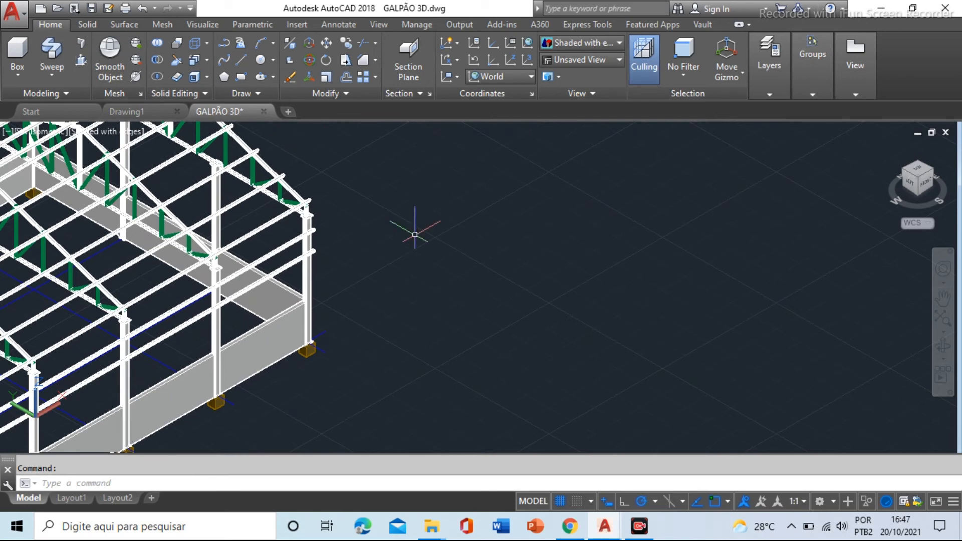
pyautogui.scroll(2, 470, 241)
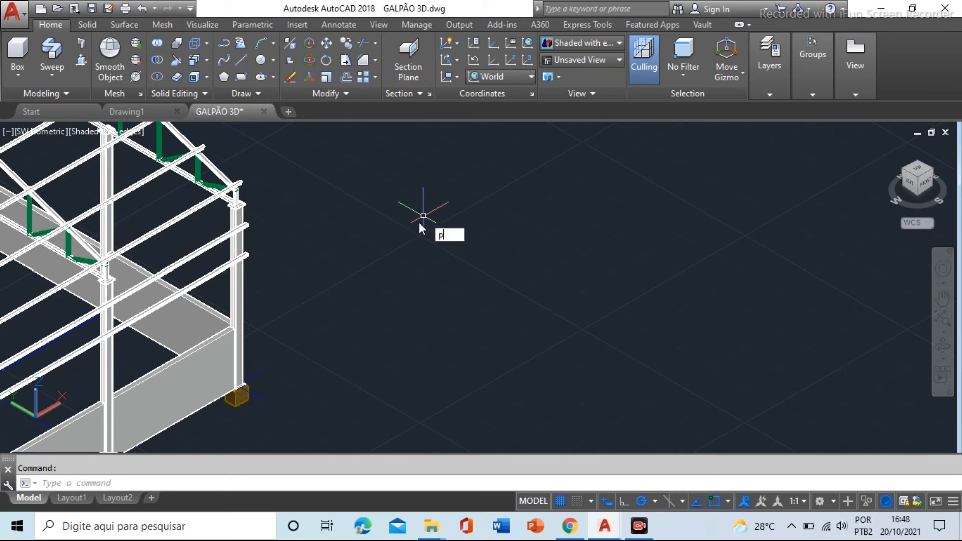
pyautogui.write('pl')
pyautogui.press('Return')
pyautogui.click(350, 269)
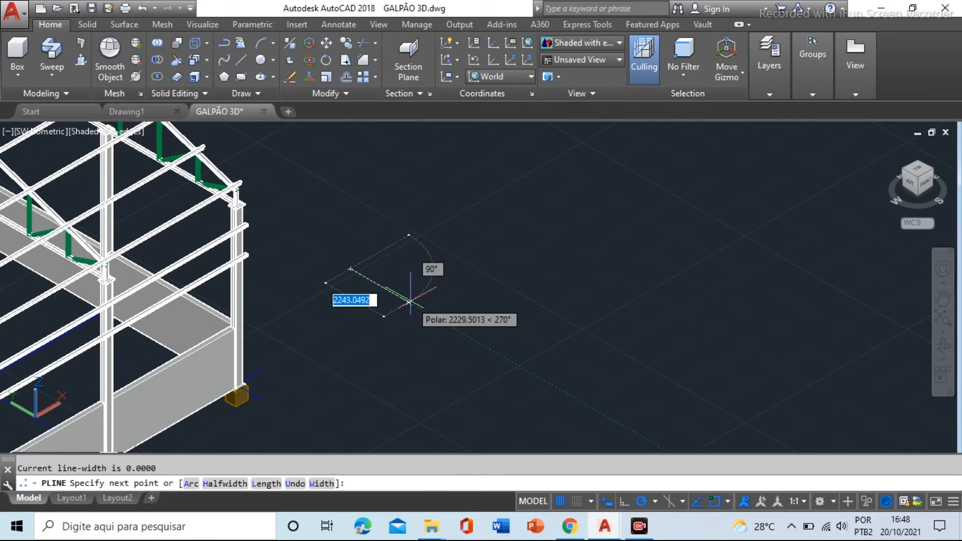
pyautogui.click(410, 302)
pyautogui.scroll(7, 411, 301)
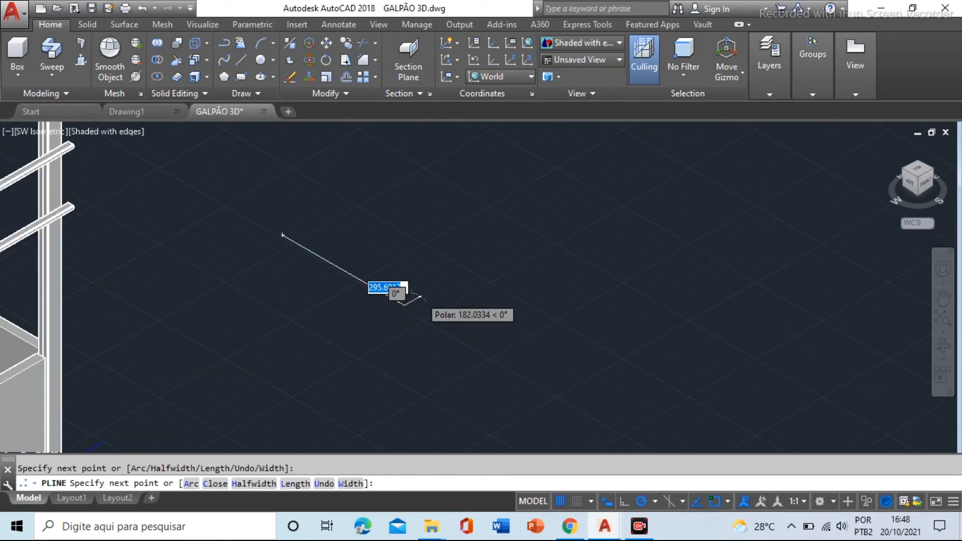
pyautogui.click(410, 302)
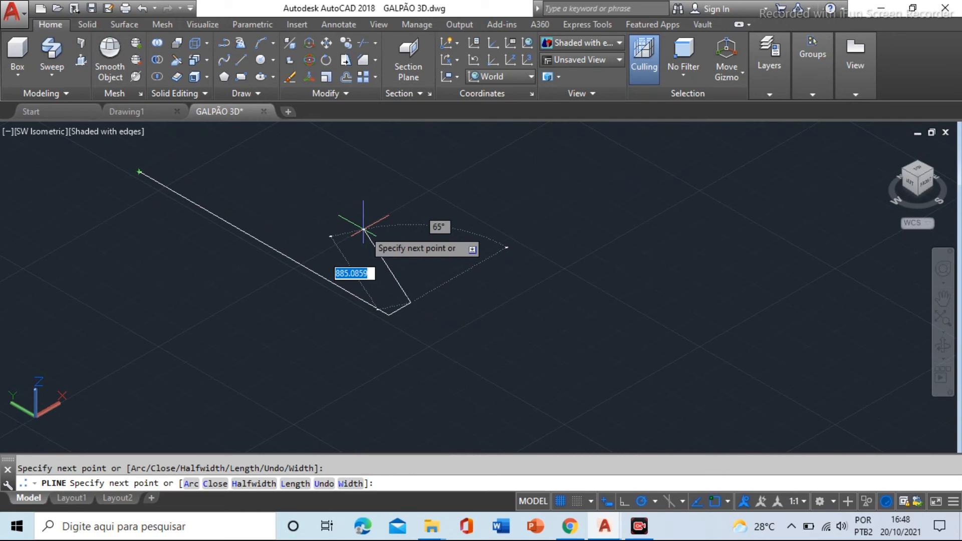
# - Continue the polyline with a tangent semicircular arc ending opposite its start point, and finish it there
pyautogui.write('a')
pyautogui.press('Return')
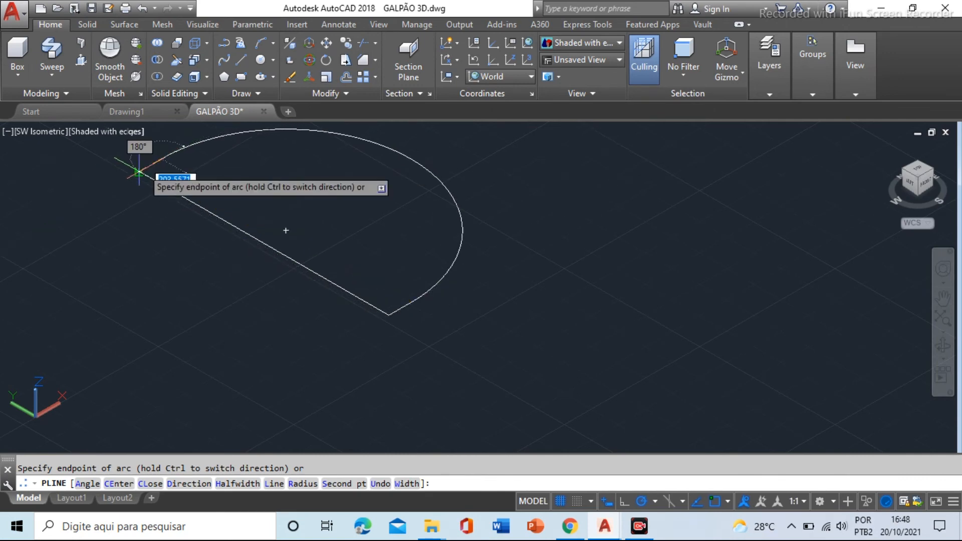
pyautogui.press('Escape')
# - Close the gap in the D-shaped outline with a line from the arc's end to the polyline's start point
pyautogui.scroll(3, 269, 225)
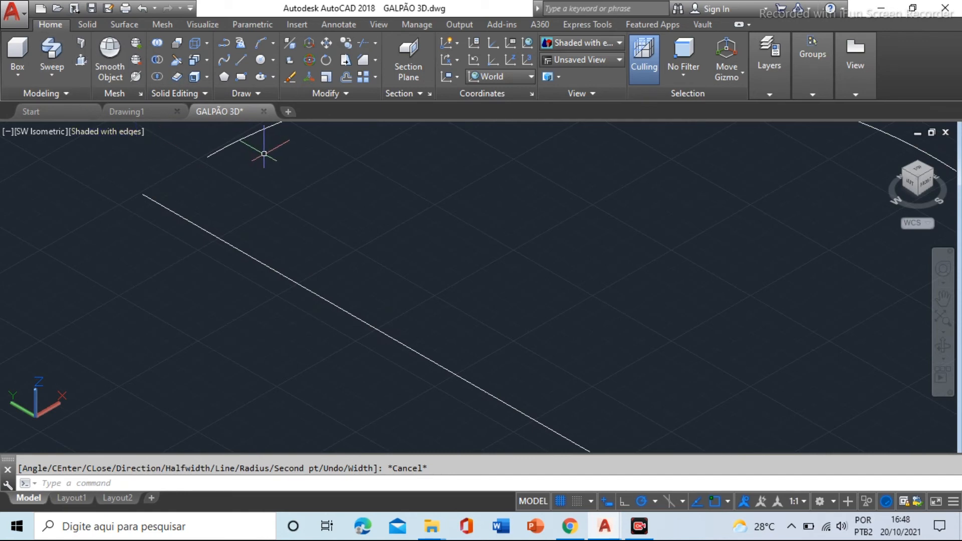
pyautogui.write('l')
pyautogui.press('Return')
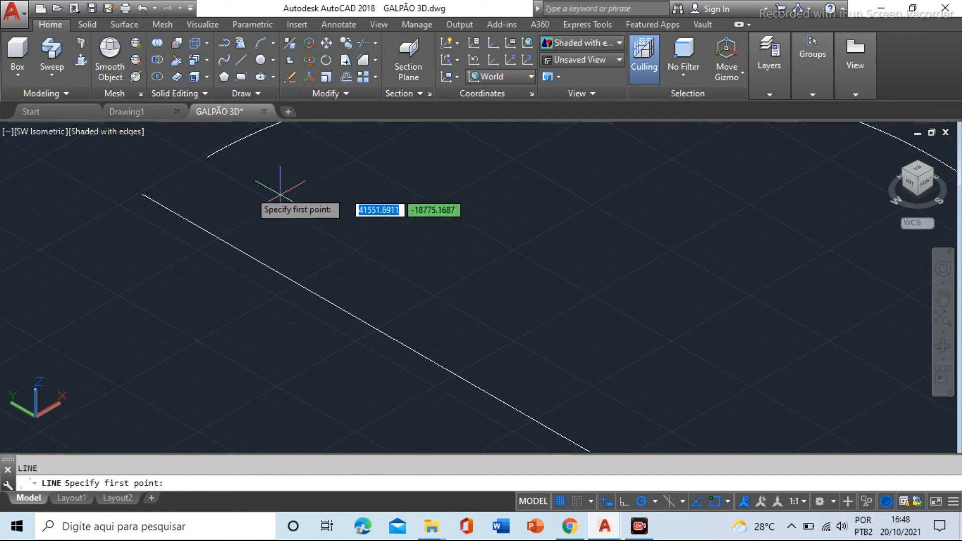
pyautogui.click(208, 156)
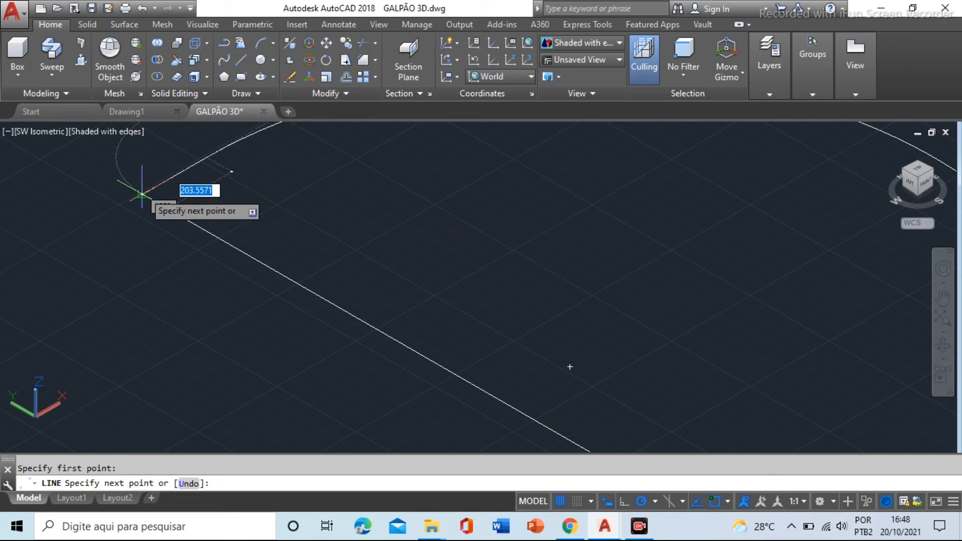
pyautogui.scroll(-5, 233, 214)
pyautogui.scroll(2, 247, 211)
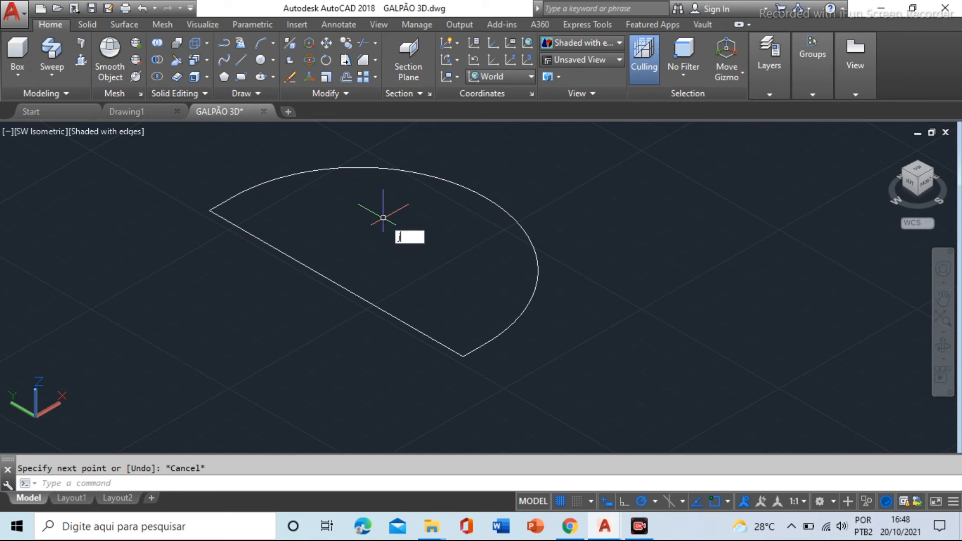
# - Join the polyline and the closing line into one closed D-shaped outline
pyautogui.press('Return')
pyautogui.click(387, 165)
pyautogui.click(266, 197)
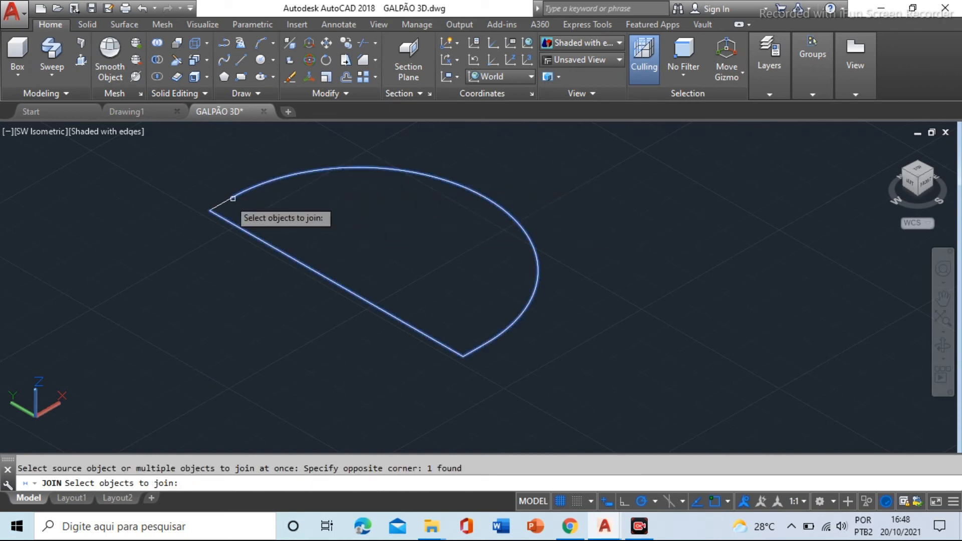
pyautogui.click(219, 202)
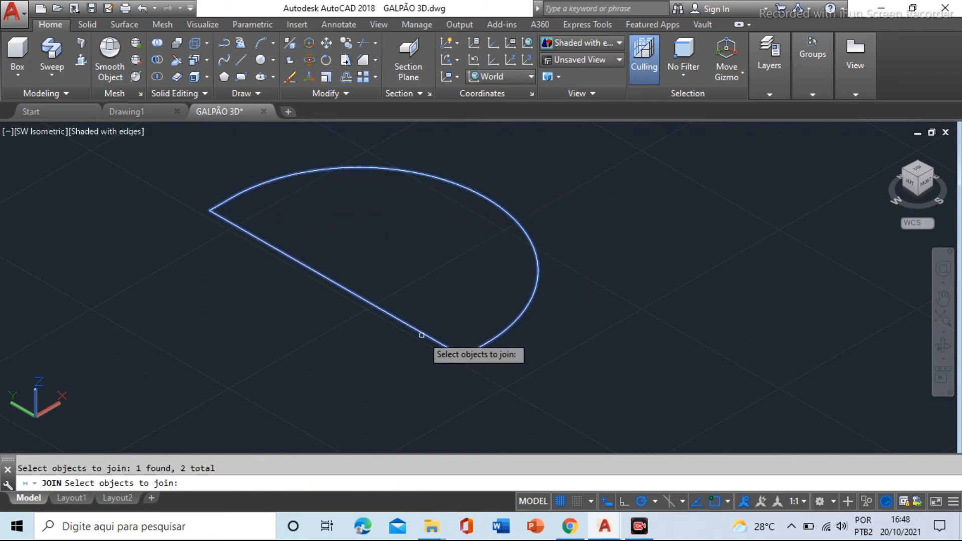
pyautogui.press('Return')
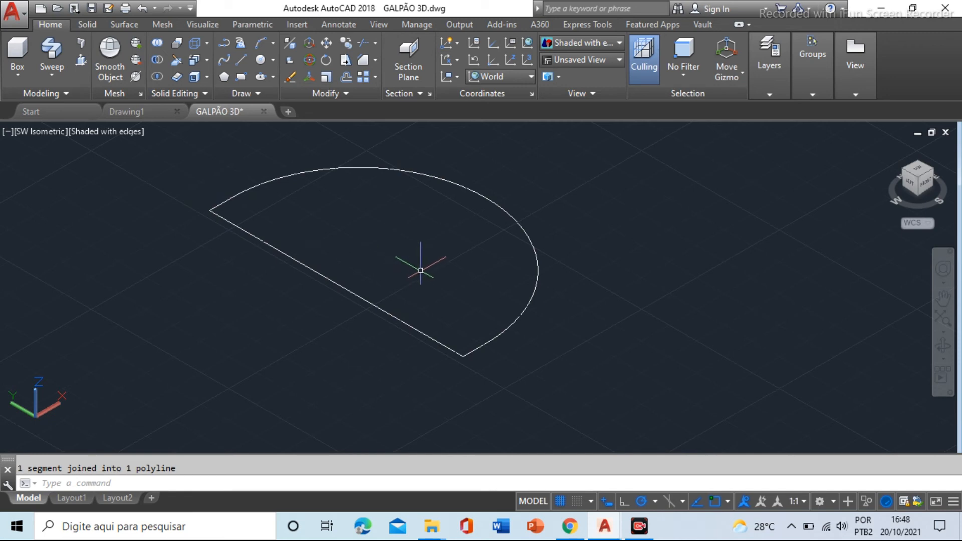
# - Revolve the D-shaped profile a full 360° about its long straight edge, using that edge's two endpoints as the axis
pyautogui.scroll(-4, 419, 269)
pyautogui.scroll(5, 408, 264)
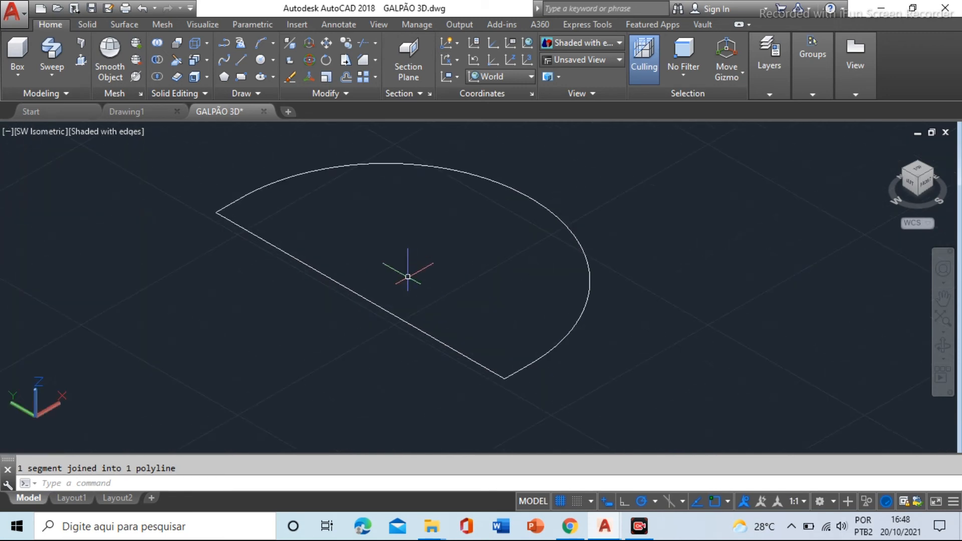
pyautogui.scroll(-2, 398, 253)
pyautogui.click(70, 94)
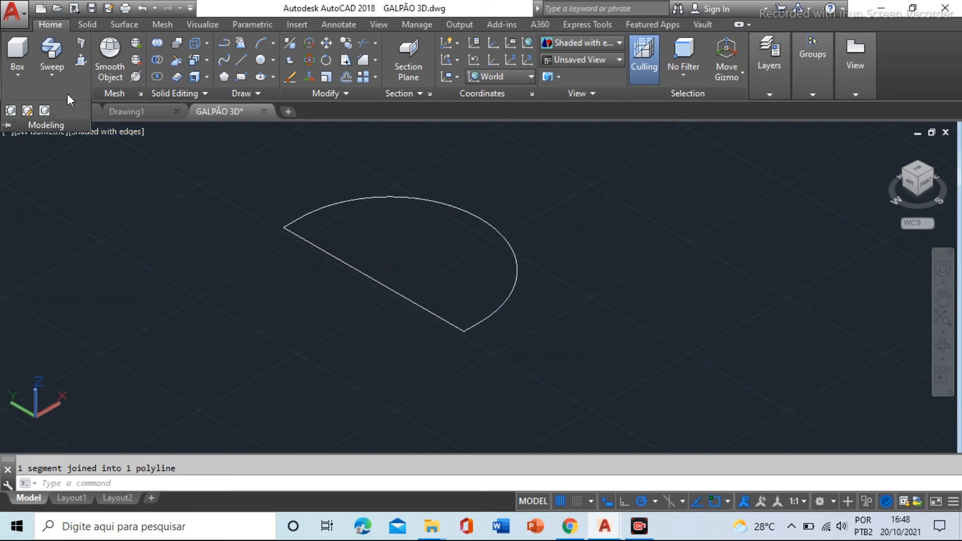
pyautogui.click(52, 74)
pyautogui.click(61, 156)
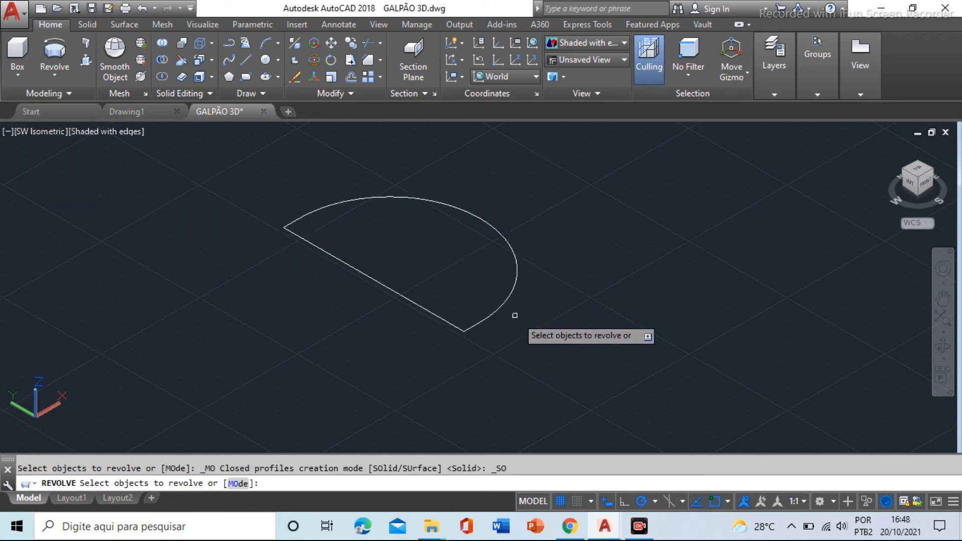
pyautogui.click(535, 263)
pyautogui.click(458, 294)
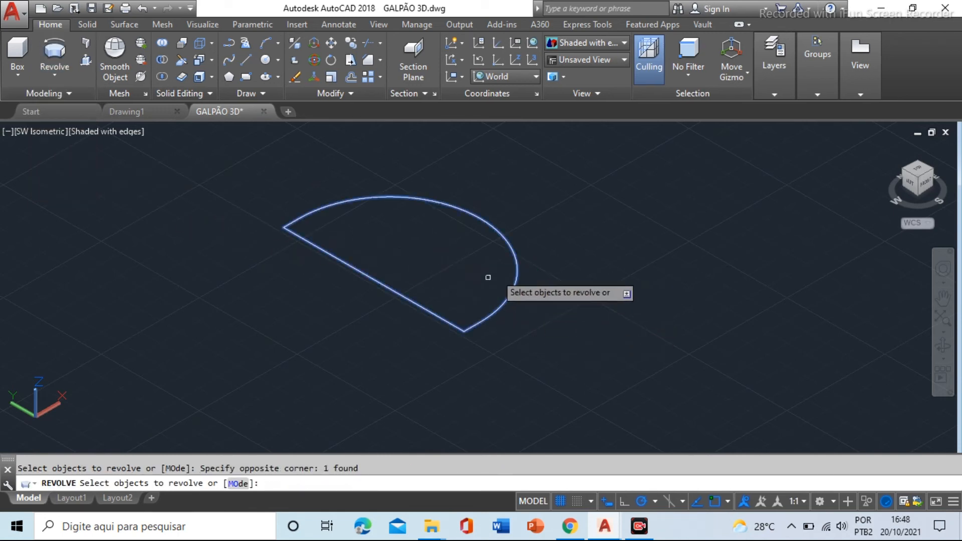
pyautogui.rightClick(537, 194)
pyautogui.click(553, 203)
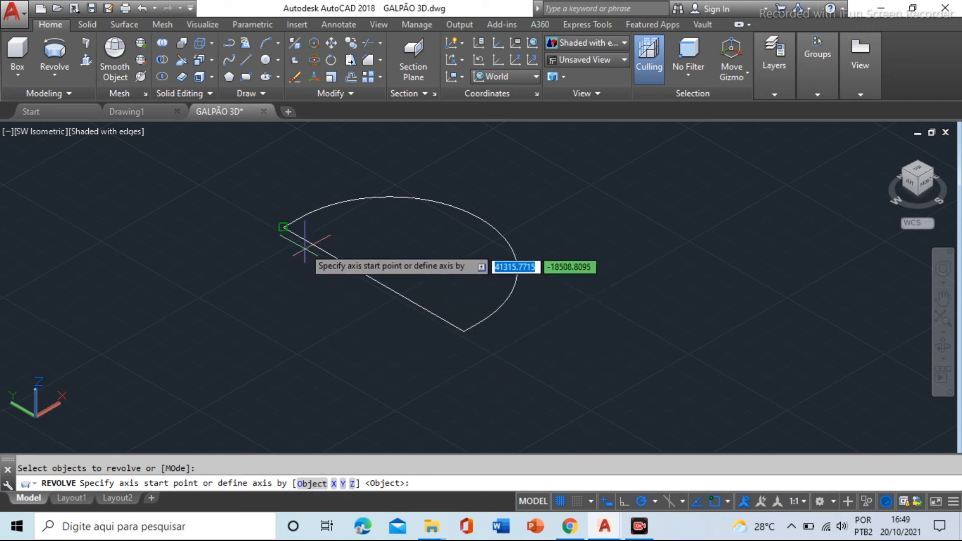
pyautogui.click(283, 226)
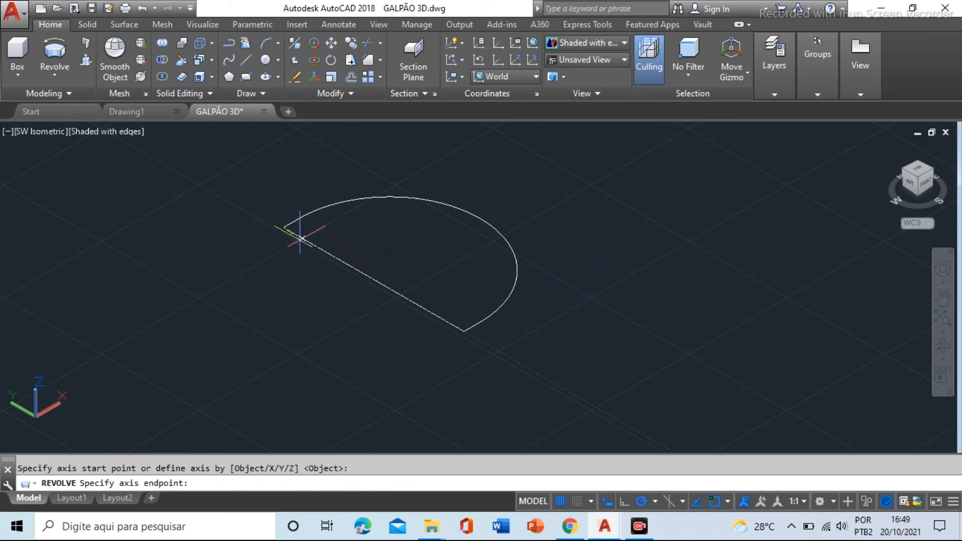
pyautogui.click(464, 332)
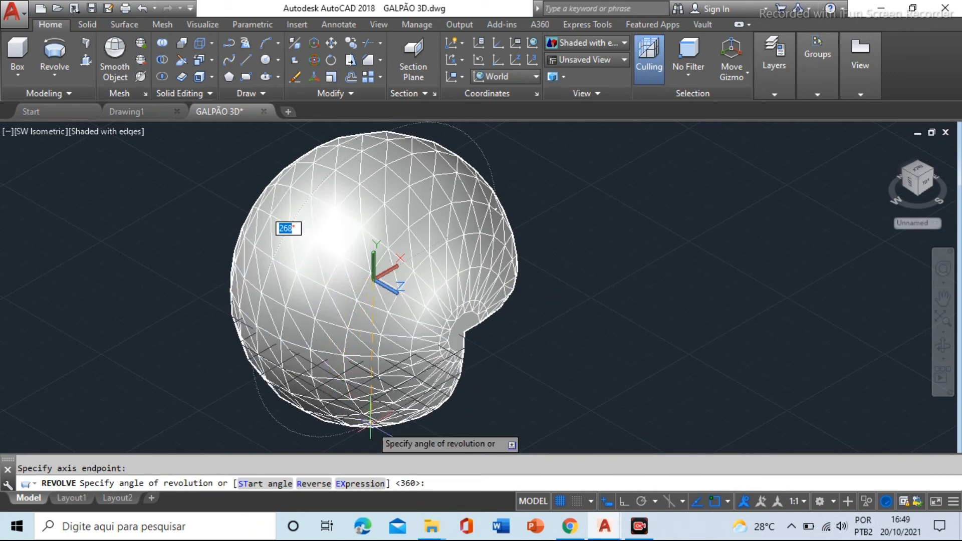
pyautogui.press('Return')
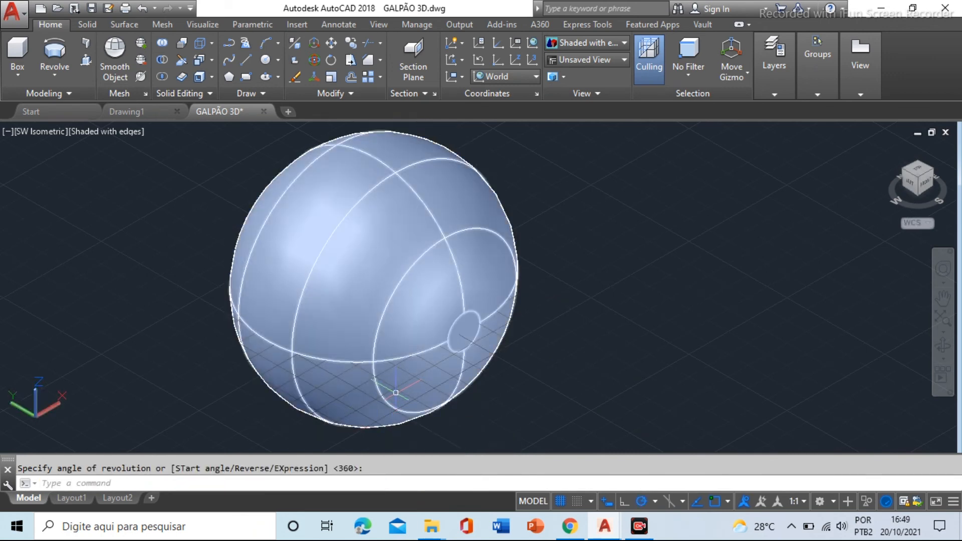
# - Look over the sphere-like revolved solid beside the shed from another angle and delete it
pyautogui.scroll(-4, 396, 393)
pyautogui.scroll(5, 384, 325)
pyautogui.keyDown('shift'); pyautogui.moveTo(384, 325); pyautogui.dragTo(393, 288, button='middle'); pyautogui.keyUp('shift')
pyautogui.scroll(-5, 393, 288)
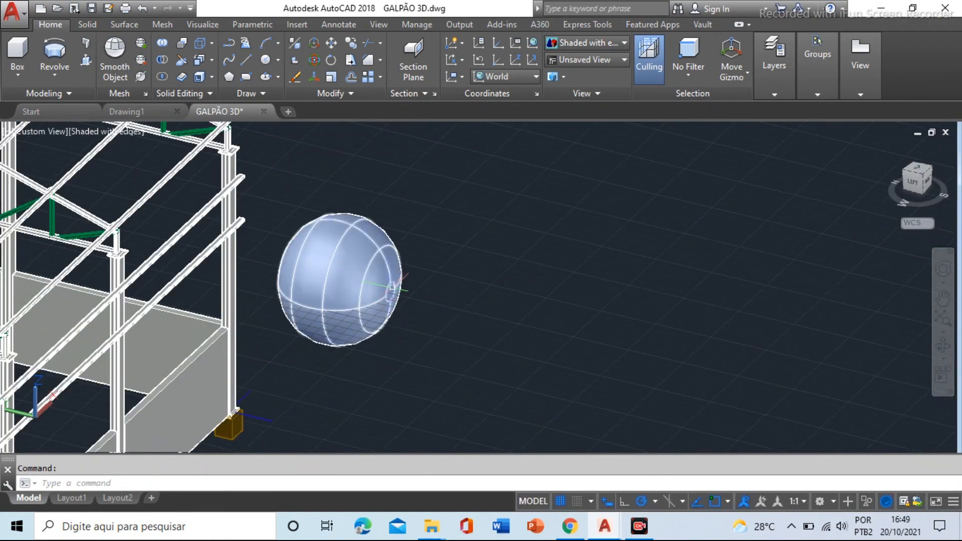
pyautogui.scroll(2, 393, 287)
pyautogui.scroll(2, 388, 295)
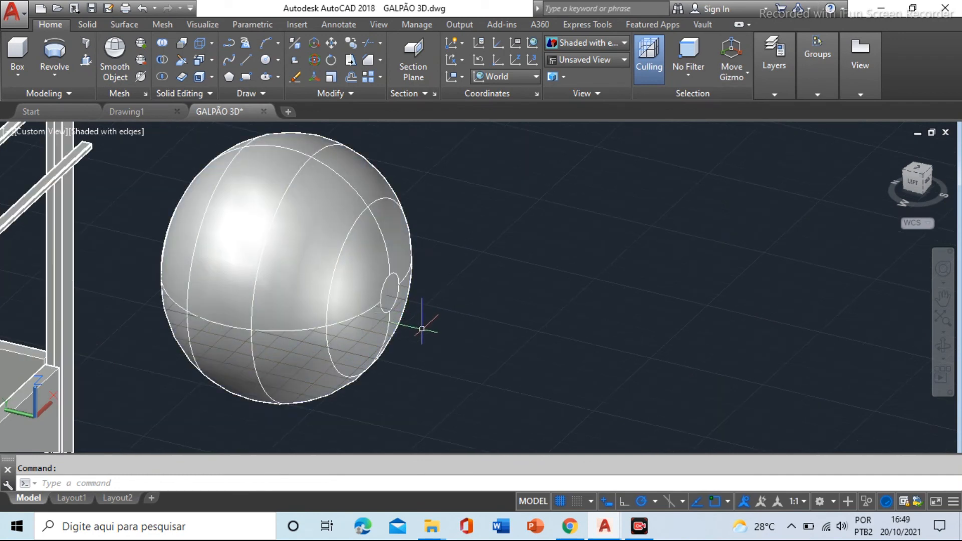
pyautogui.scroll(-2, 406, 320)
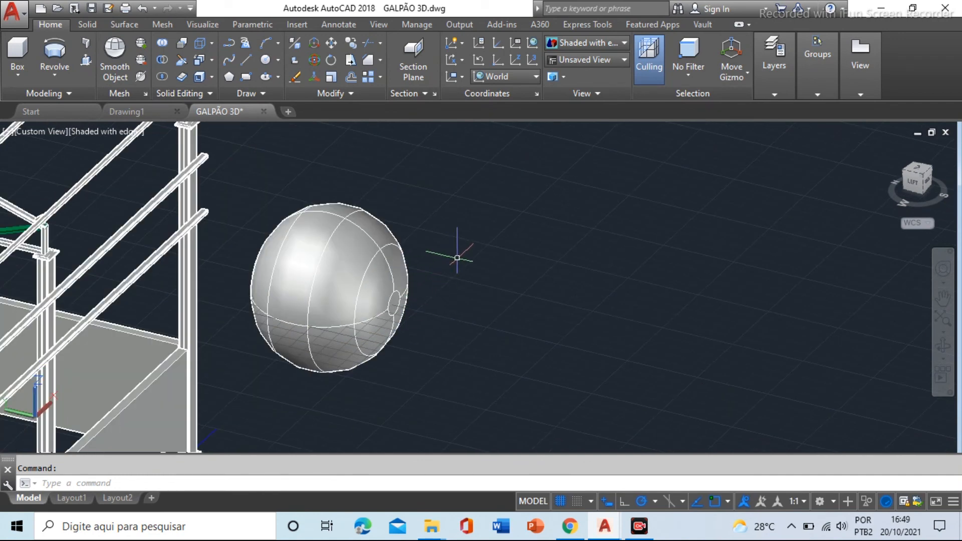
pyautogui.click(477, 294)
pyautogui.click(281, 235)
pyautogui.press('Delete')
pyautogui.scroll(3, 478, 219)
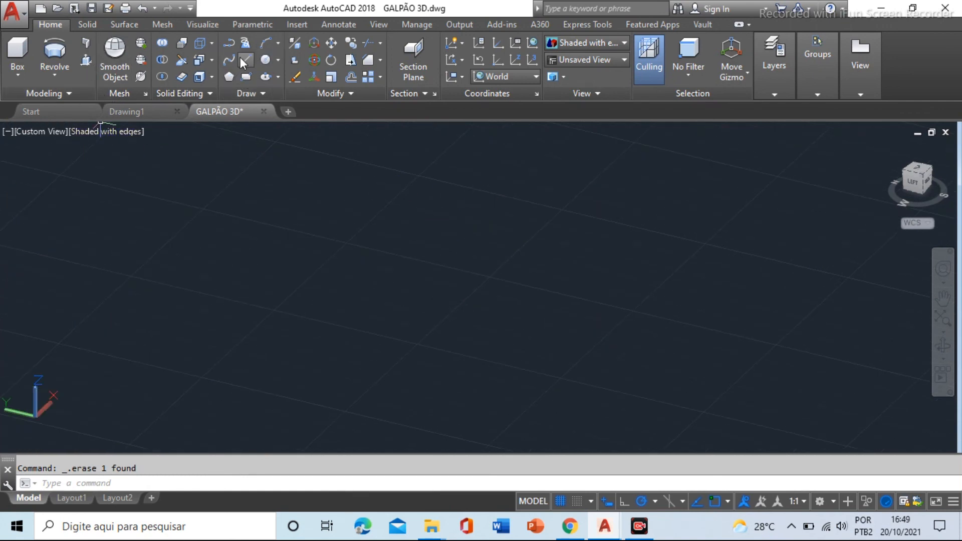
pyautogui.click(262, 45)
pyautogui.click(341, 341)
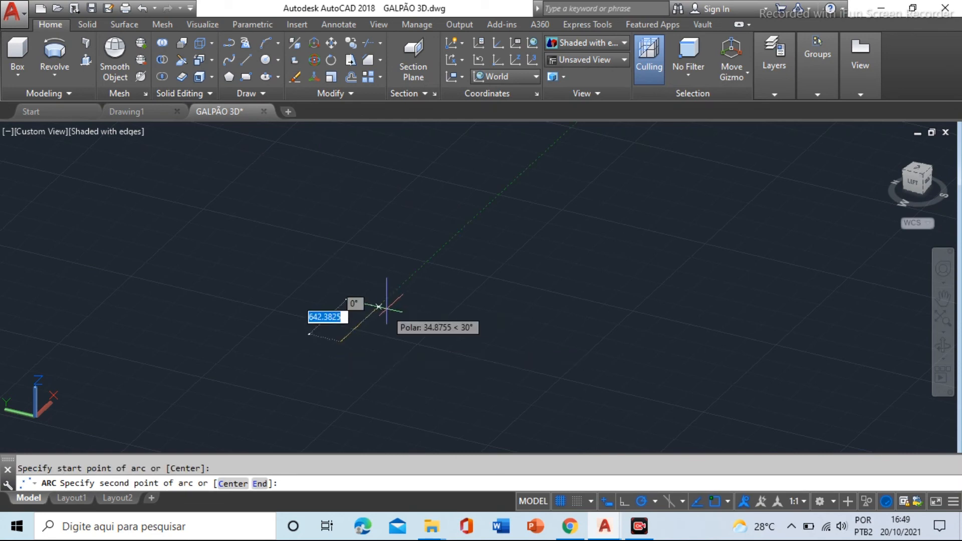
pyautogui.click(408, 325)
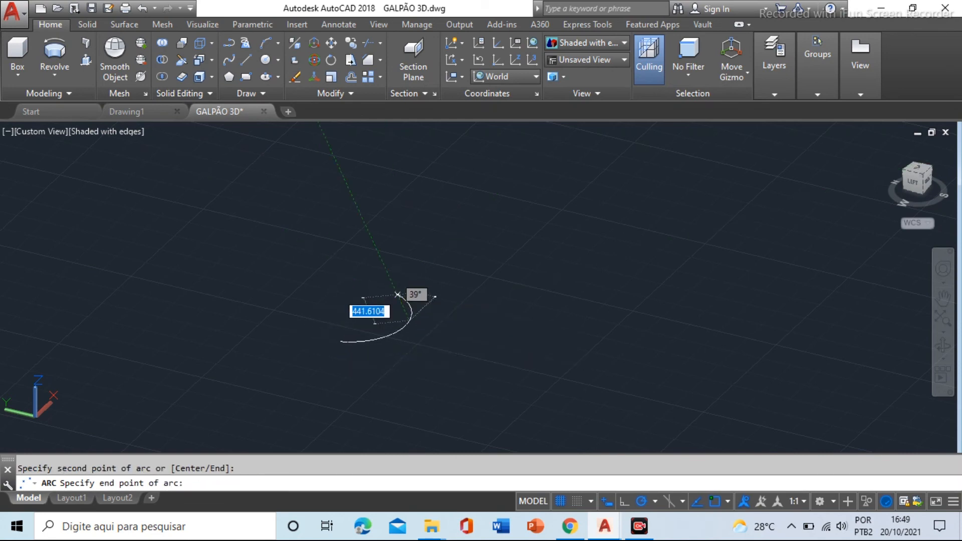
pyautogui.click(399, 294)
pyautogui.click(418, 280)
pyautogui.click(384, 329)
pyautogui.press('Delete')
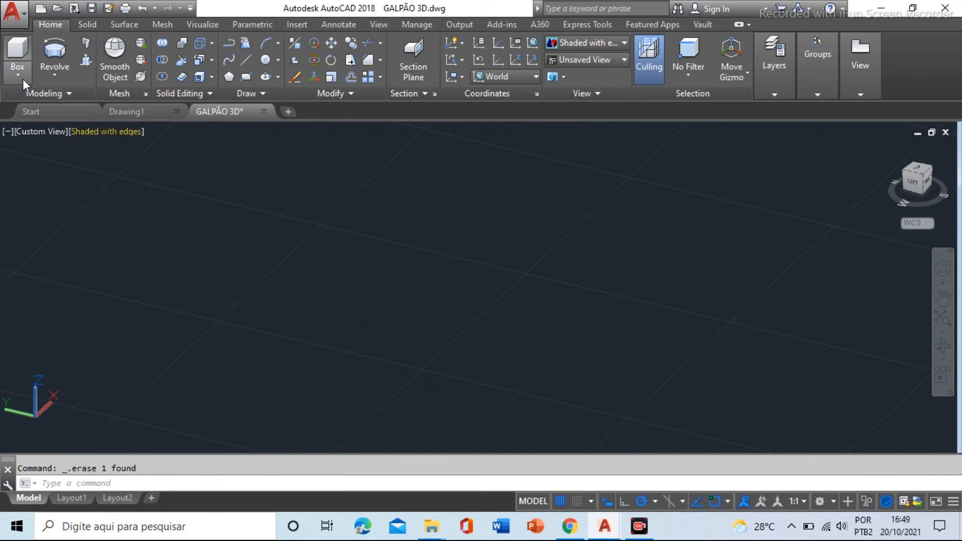
pyautogui.click(72, 91)
pyautogui.press('Escape')
# - Draw an open wavy spline through several fit points in the empty space, with one large bulge between two hollows
pyautogui.write('spl')
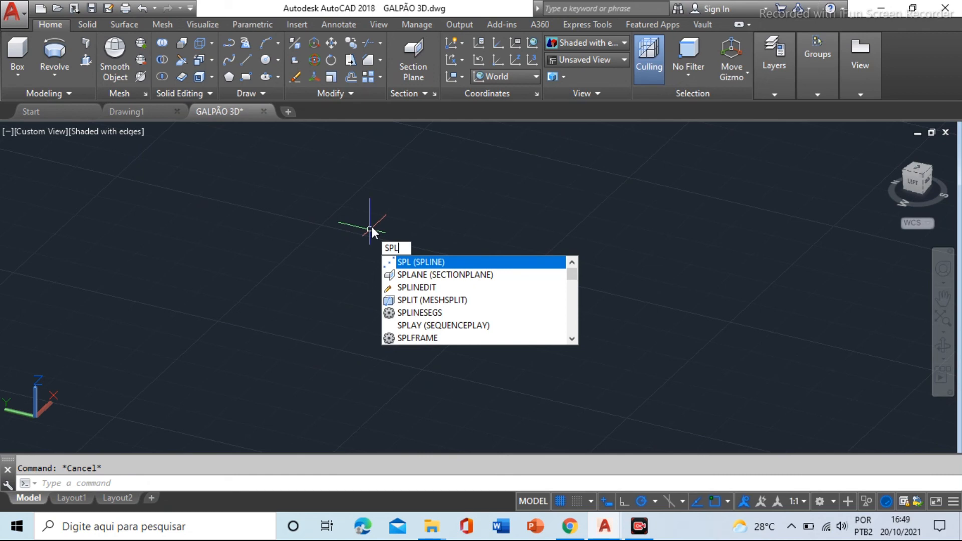
pyautogui.press('Return')
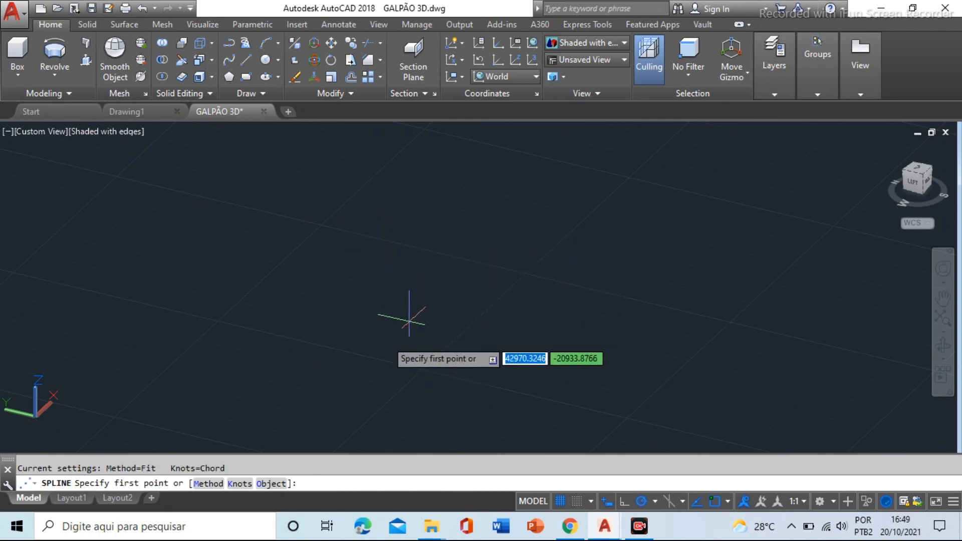
pyautogui.click(384, 341)
pyautogui.click(410, 315)
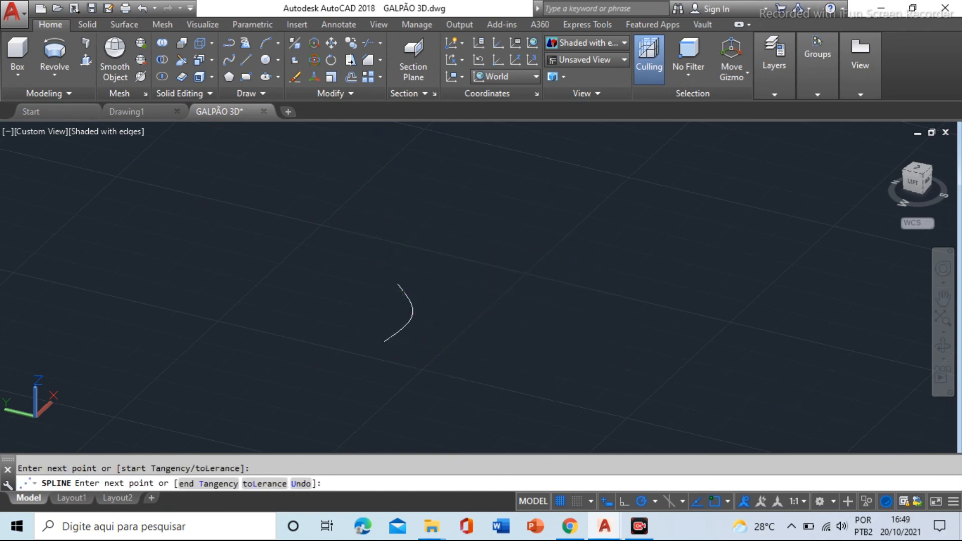
pyautogui.click(396, 277)
pyautogui.click(398, 257)
pyautogui.click(433, 247)
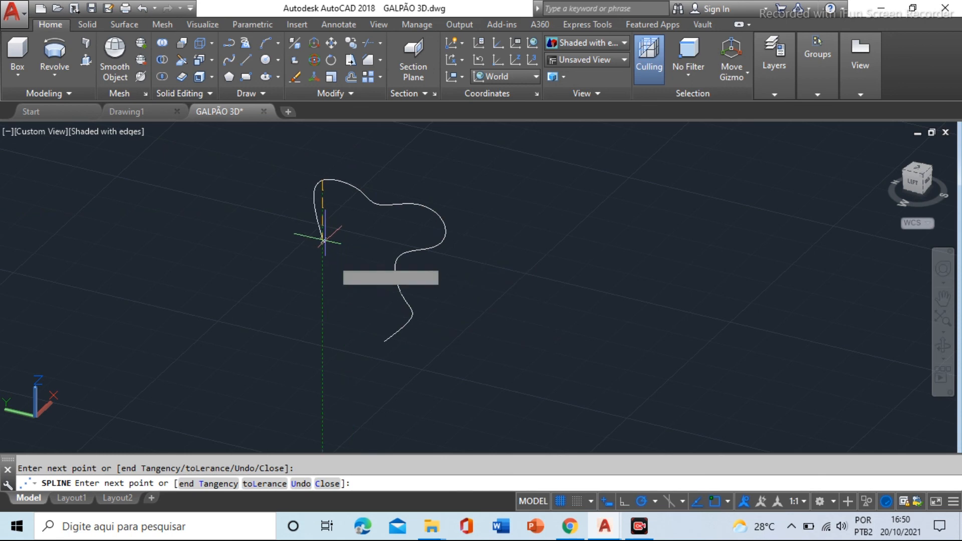
pyautogui.rightClick(316, 210)
pyautogui.click(331, 217)
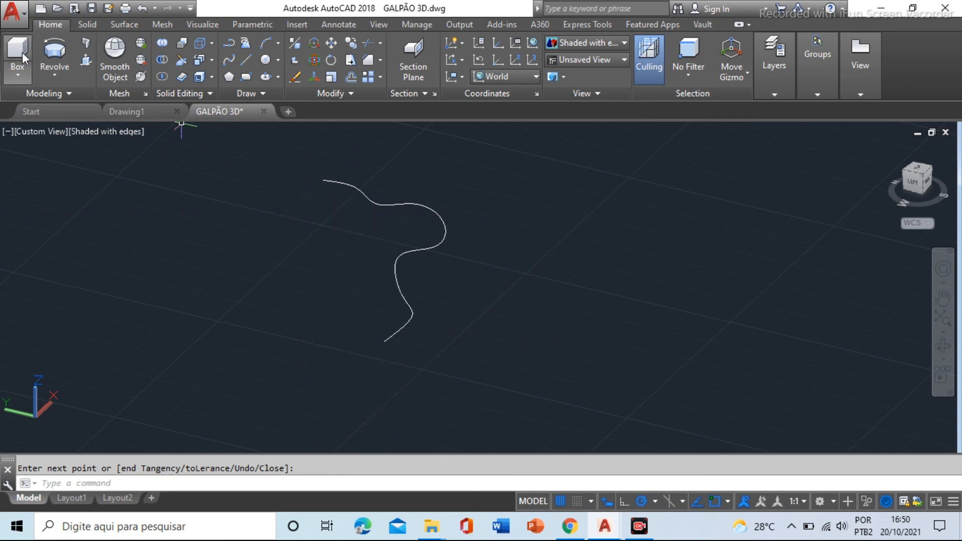
# - Close the wavy spline's outline with a straight line between its two endpoints
pyautogui.write('l')
pyautogui.press('Return')
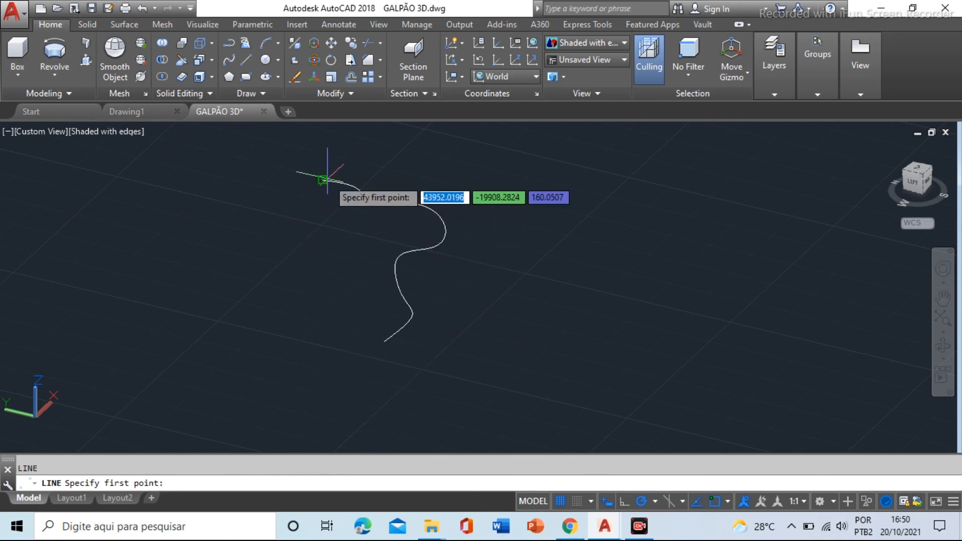
pyautogui.click(323, 181)
pyautogui.click(384, 342)
pyautogui.press('Escape')
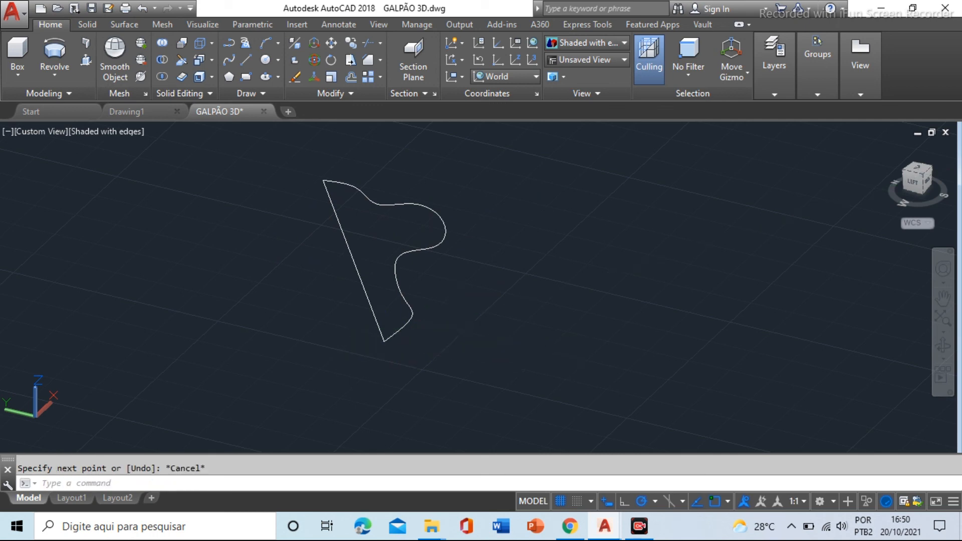
# - Join the wavy spline and the straight closing line into a single closed profile, and select it to check
pyautogui.write('join')
pyautogui.press('Return')
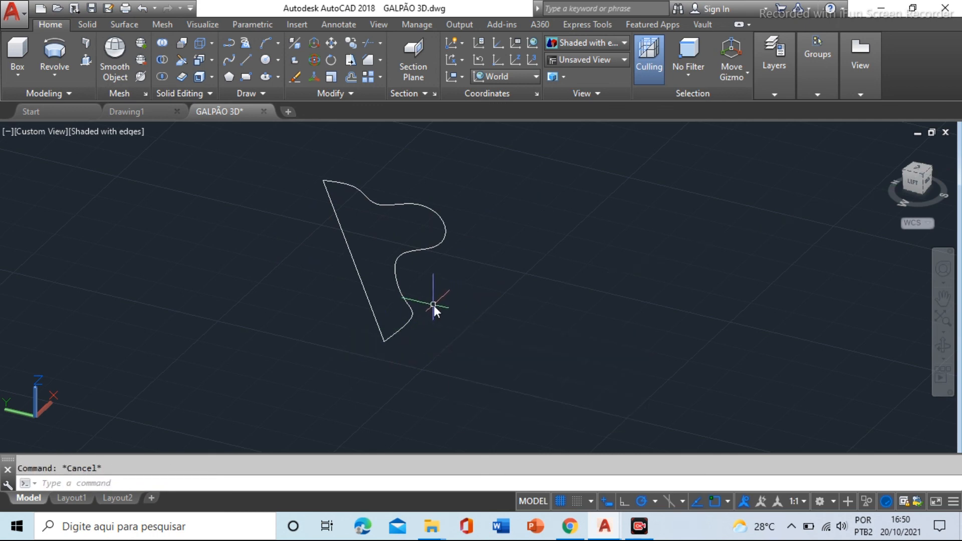
pyautogui.click(437, 283)
pyautogui.click(394, 305)
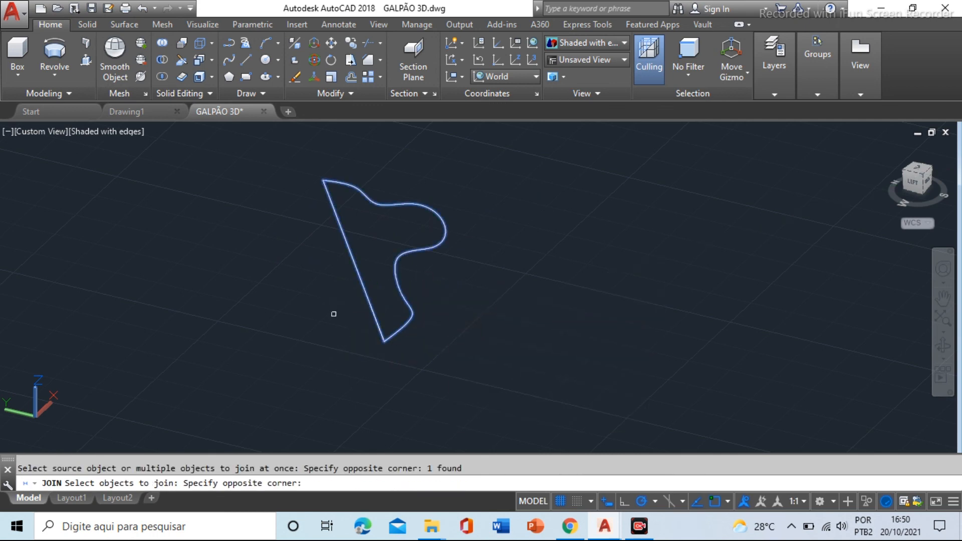
pyautogui.click(371, 301)
pyautogui.press('Return')
pyautogui.click(370, 300)
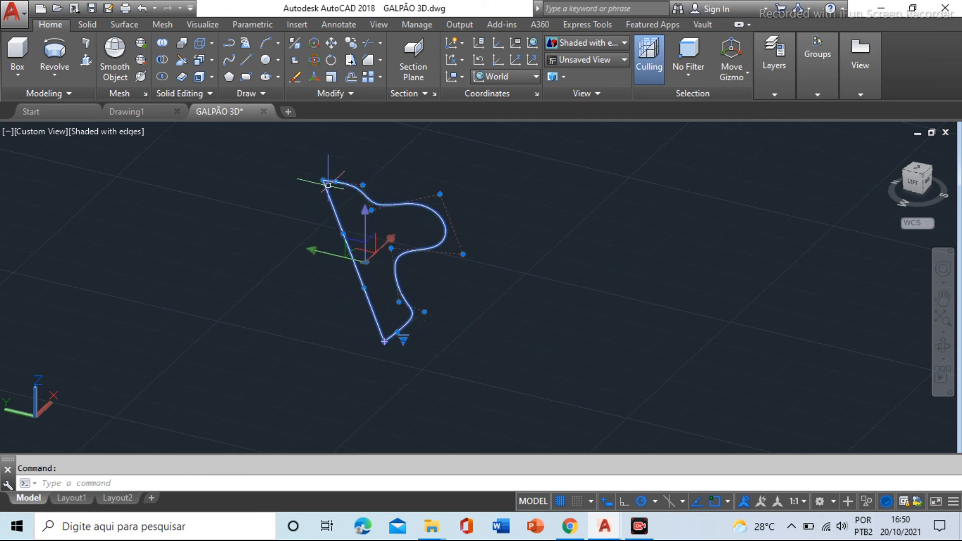
pyautogui.press('Return')
pyautogui.press('Return')
pyautogui.press('Return')
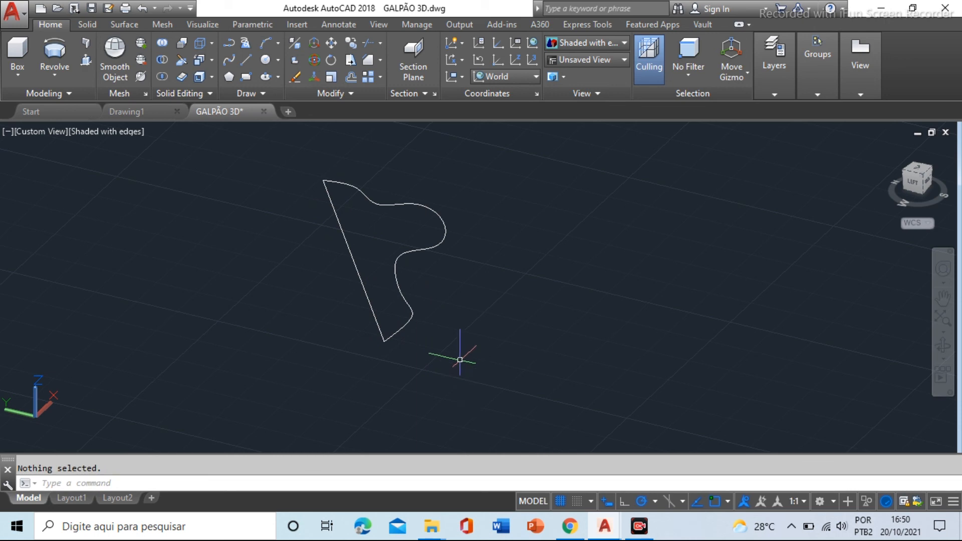
# - Switch the joined wavy profile from control vertices to fit points
pyautogui.click(433, 309)
pyautogui.click(398, 322)
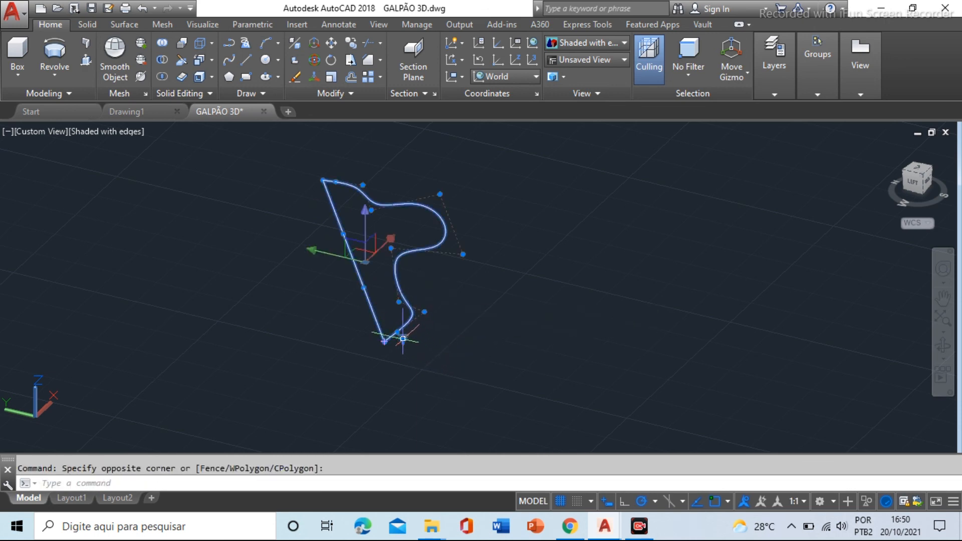
pyautogui.click(403, 339)
pyautogui.click(429, 353)
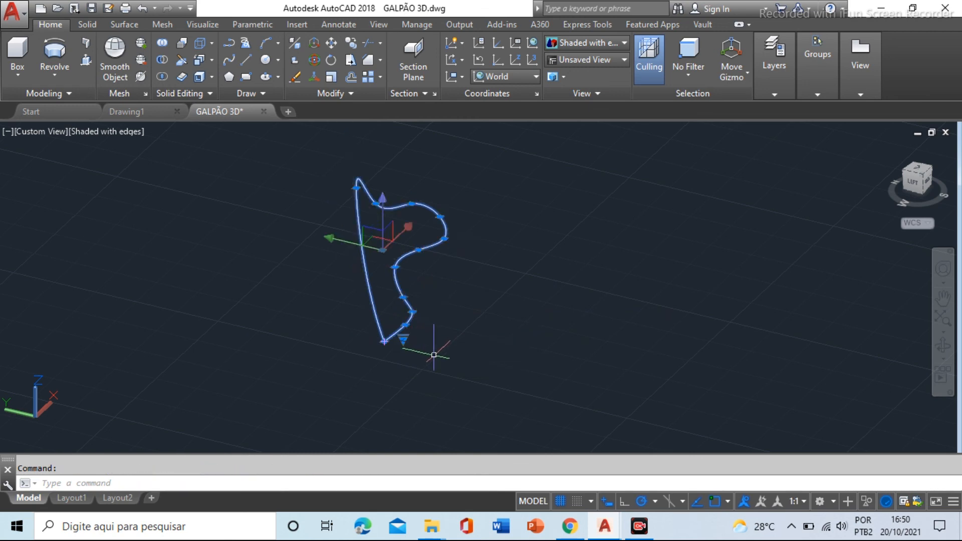
pyautogui.press('Escape')
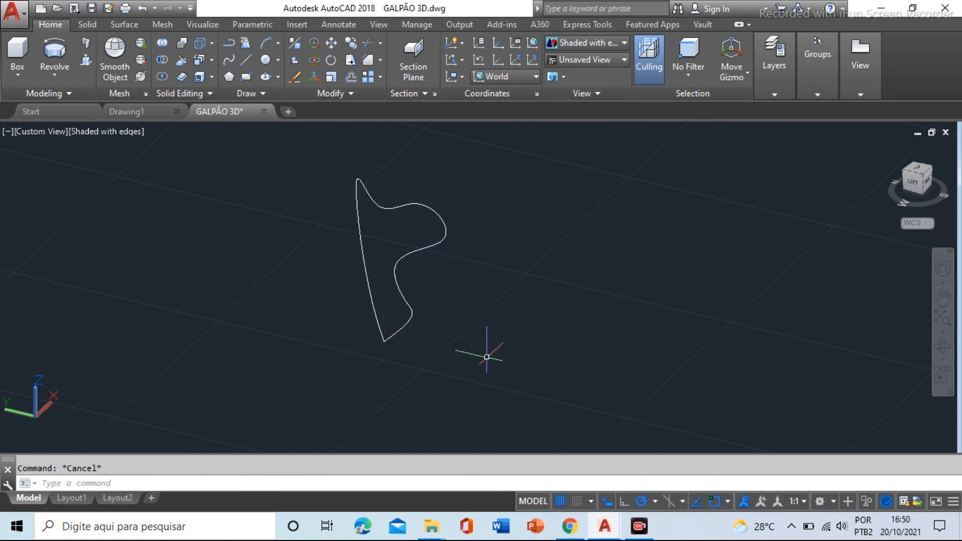
# - Revolve the wavy profile a full 360° about a two-point axis placed just outside its long side, and orbit around the solid
pyautogui.click(56, 77)
pyautogui.click(70, 157)
pyautogui.click(463, 243)
pyautogui.click(380, 273)
pyautogui.rightClick(486, 234)
pyautogui.click(516, 247)
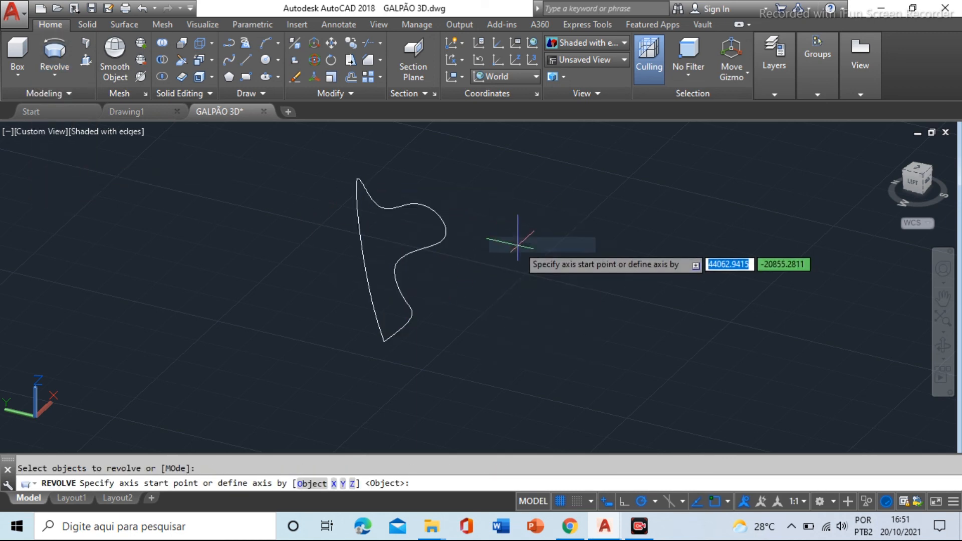
pyautogui.click(328, 178)
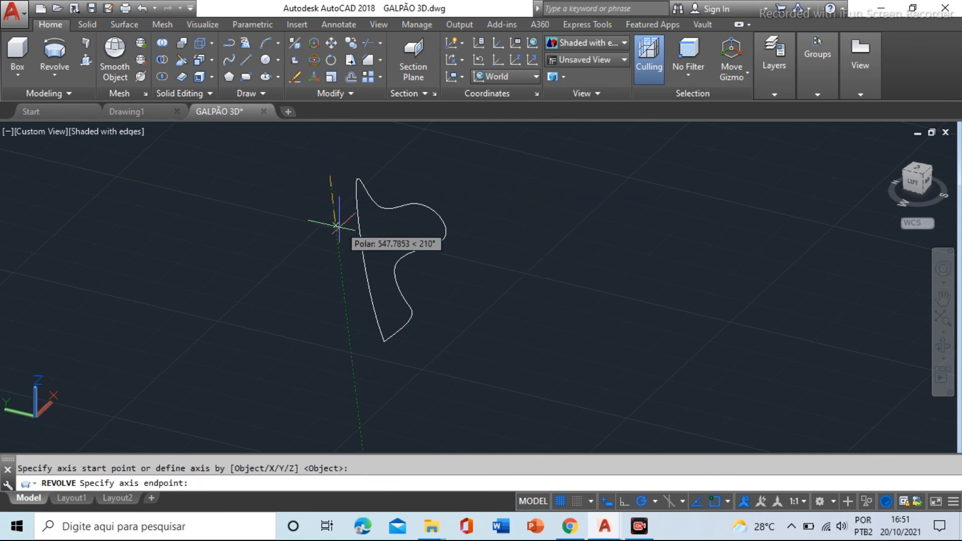
pyautogui.click(350, 353)
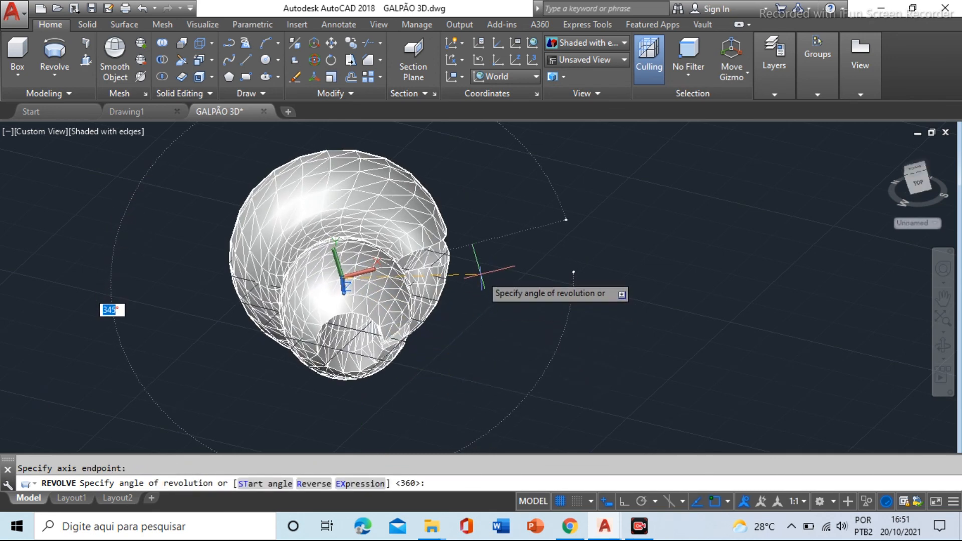
pyautogui.press('Return')
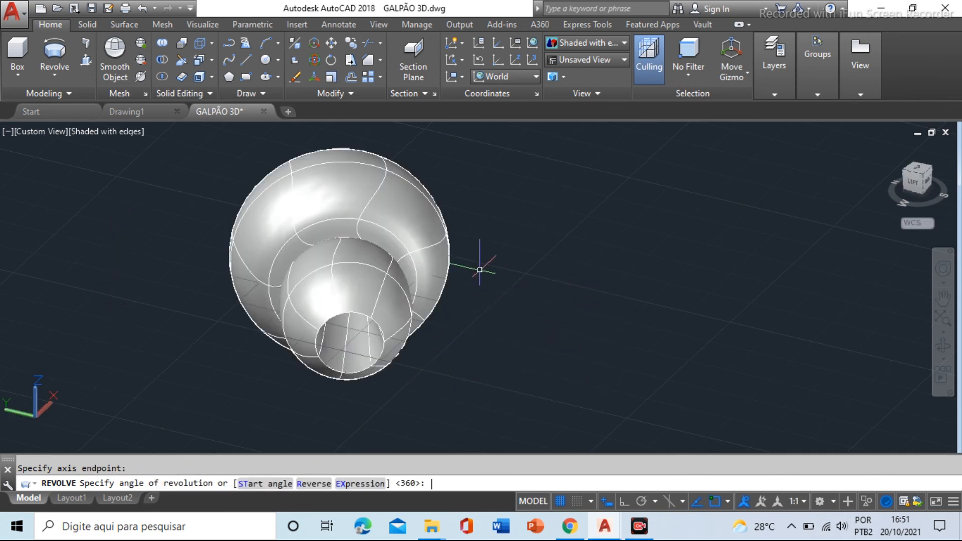
pyautogui.keyDown('shift'); pyautogui.moveTo(343, 253); pyautogui.dragTo(401, 303, button='middle'); pyautogui.keyUp('shift')
pyautogui.press('Return')
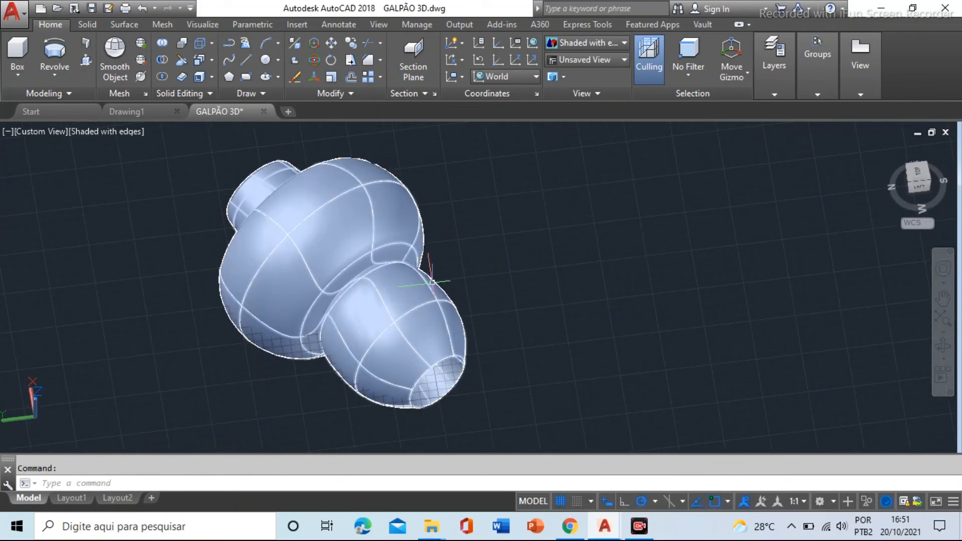